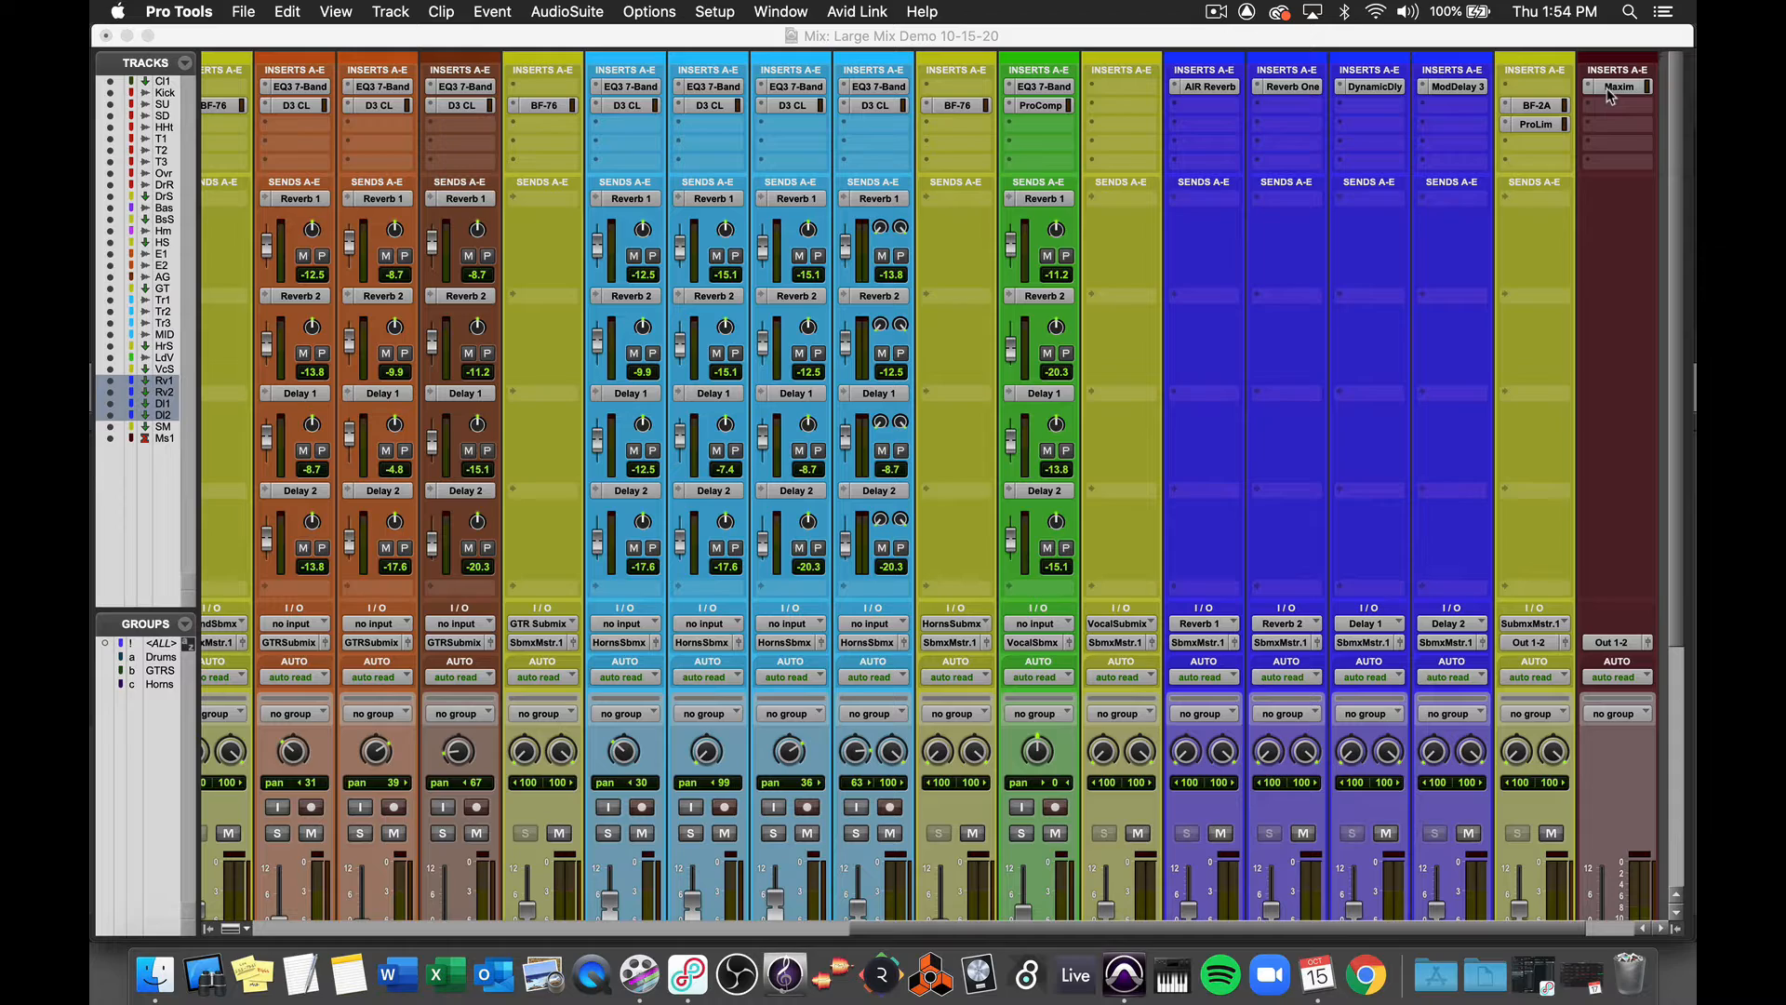
- Examine the mixer's channel strips, inserts, sends and master fader across the whole session
scroll(1587, 199, down, 5)
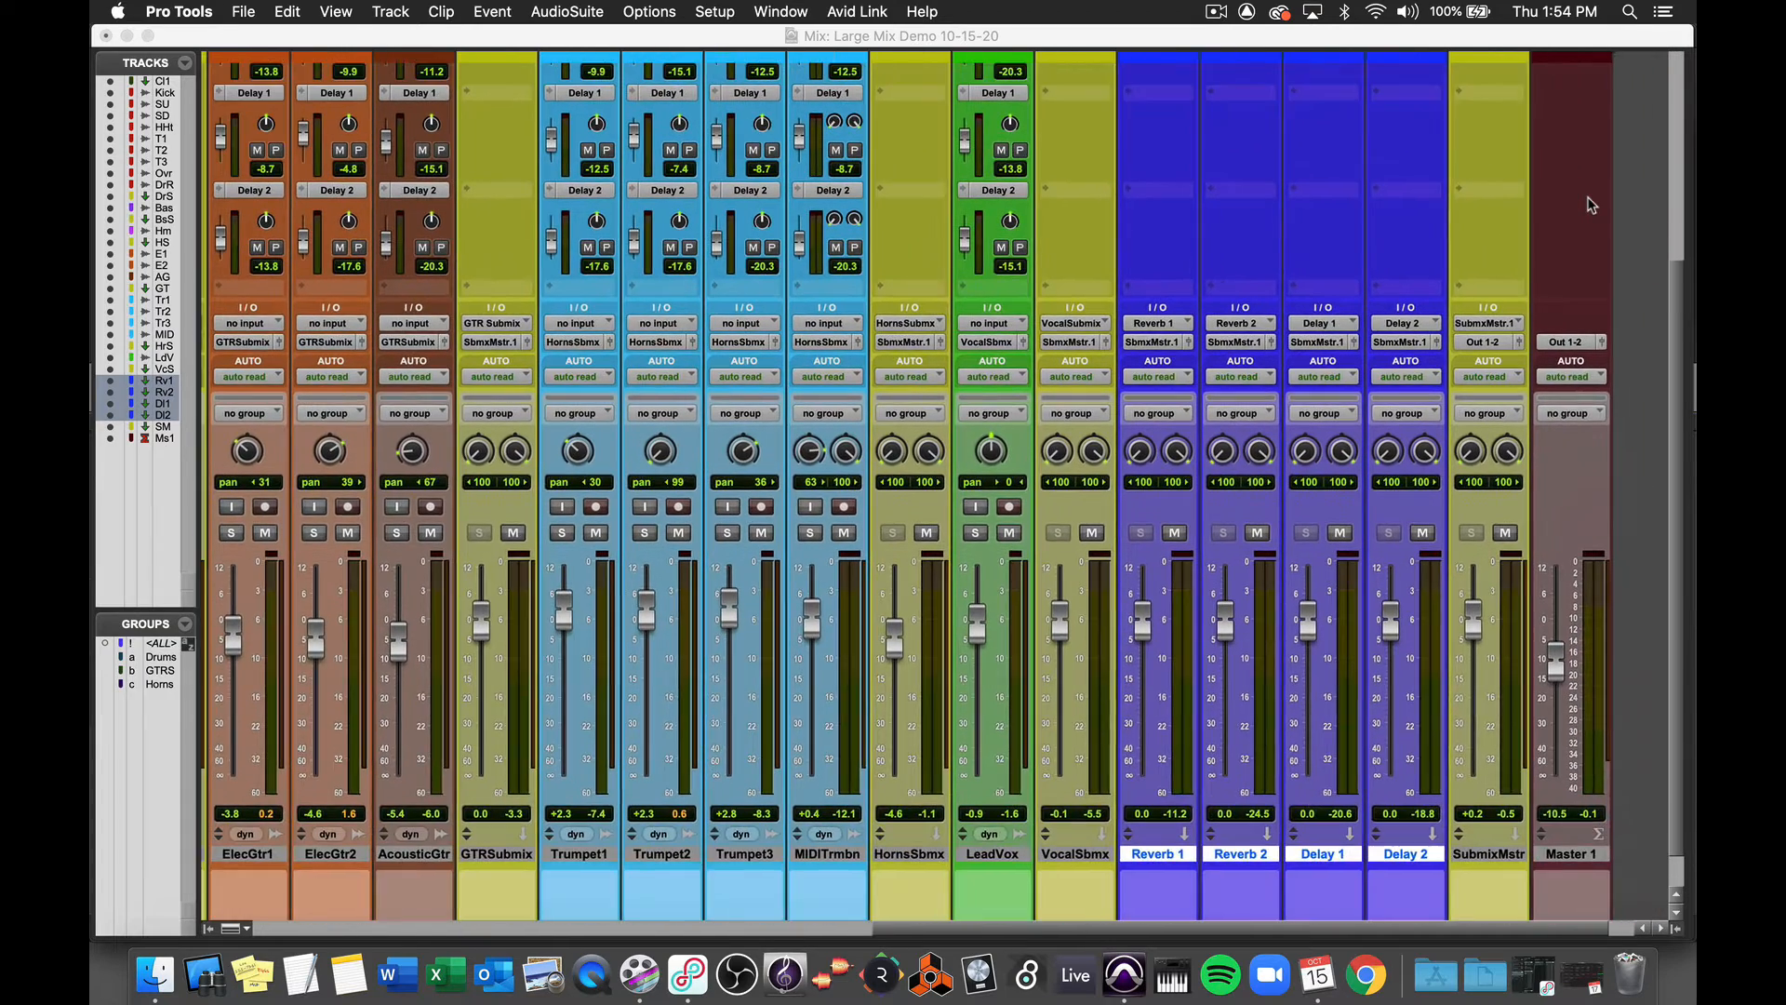
scroll(1590, 204, up, 5)
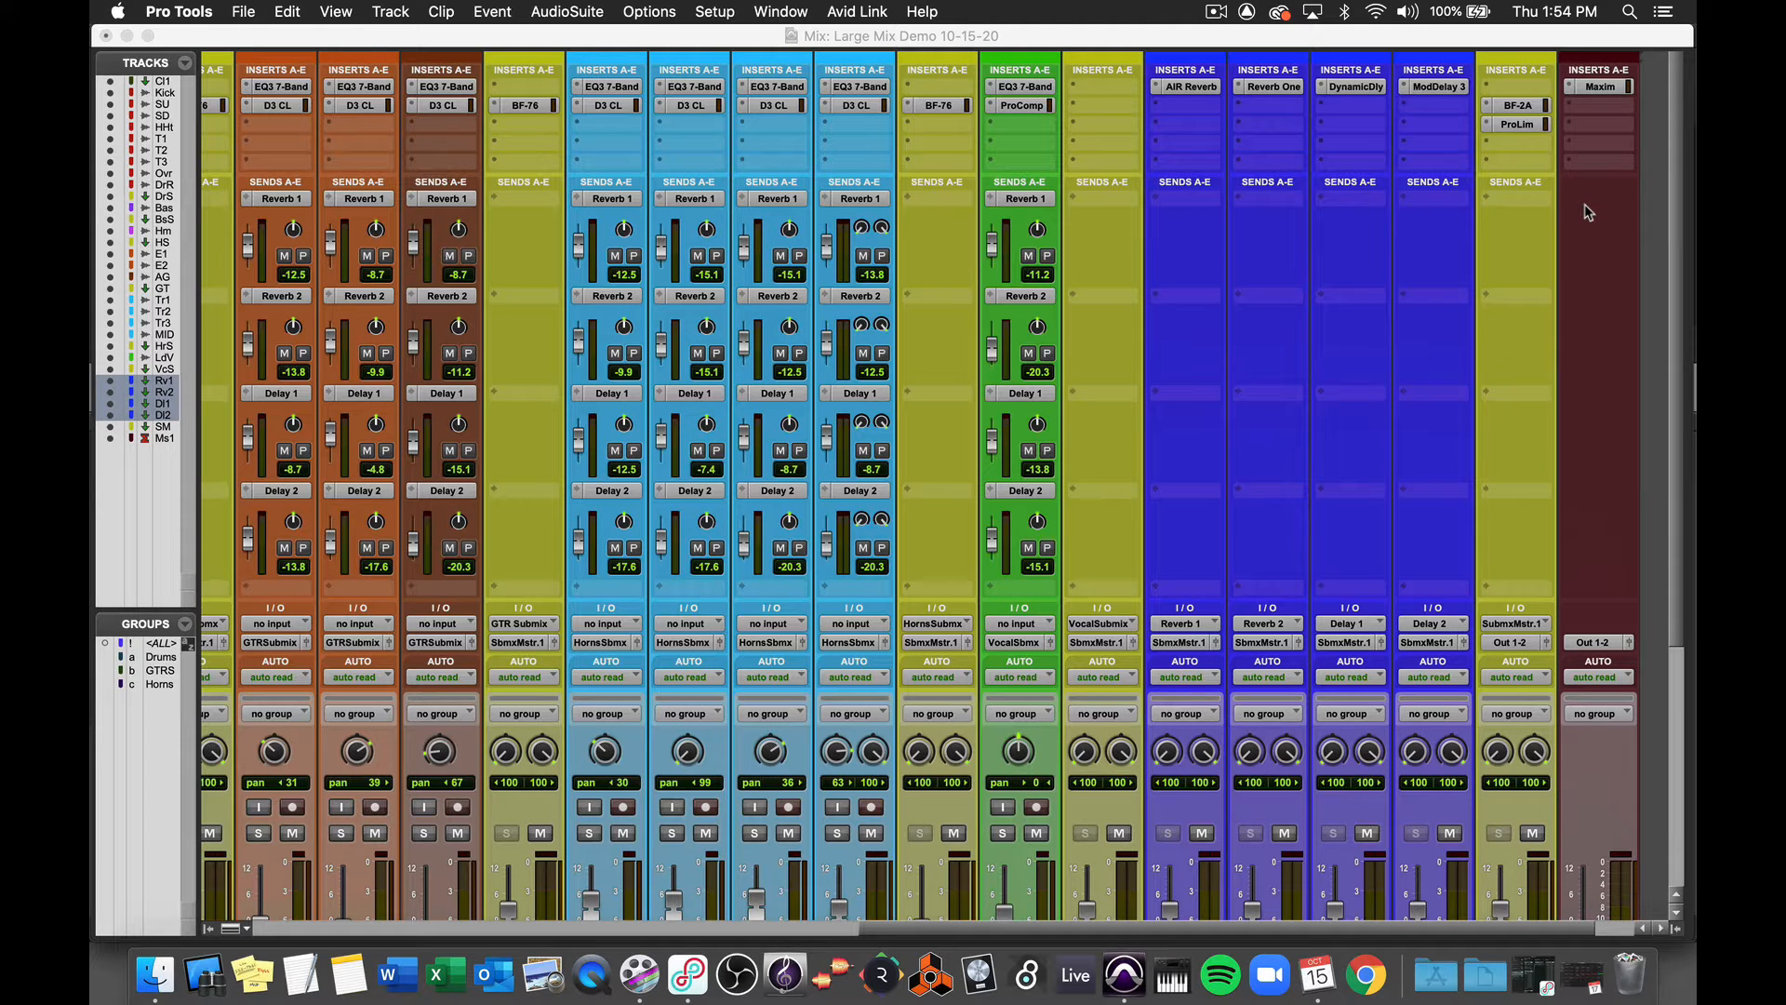
scroll(1583, 204, down, 5)
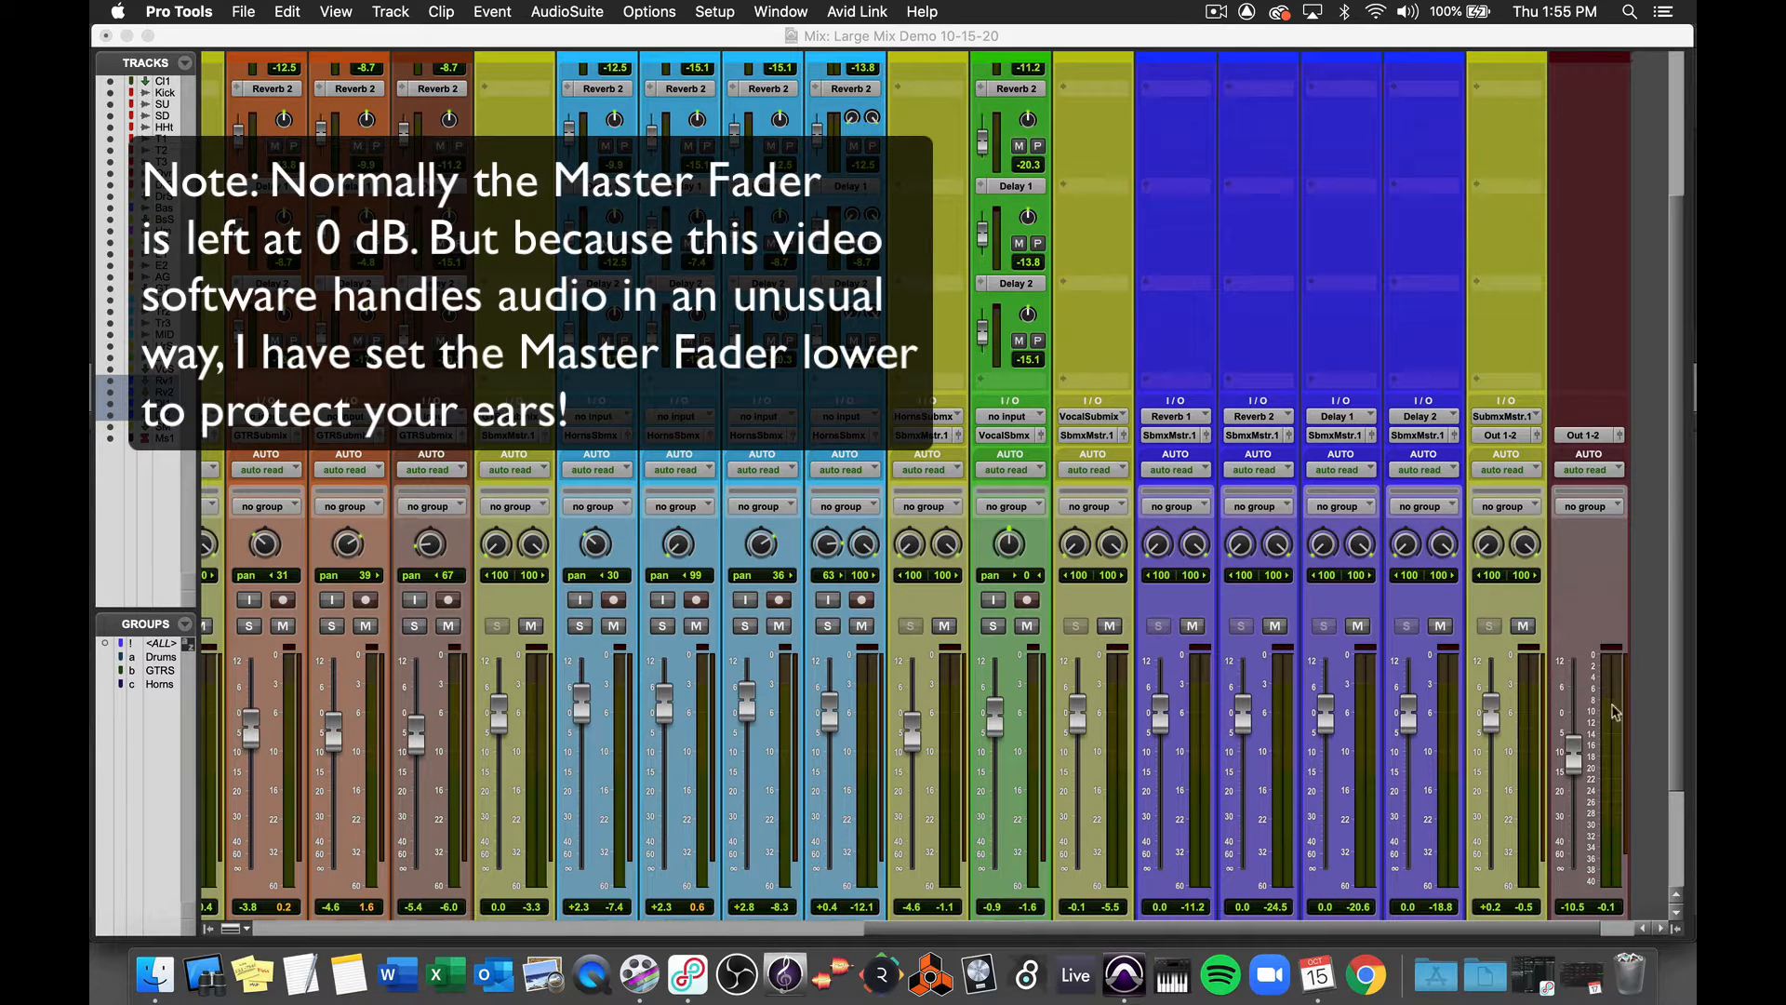
scroll(1577, 744, up, 5)
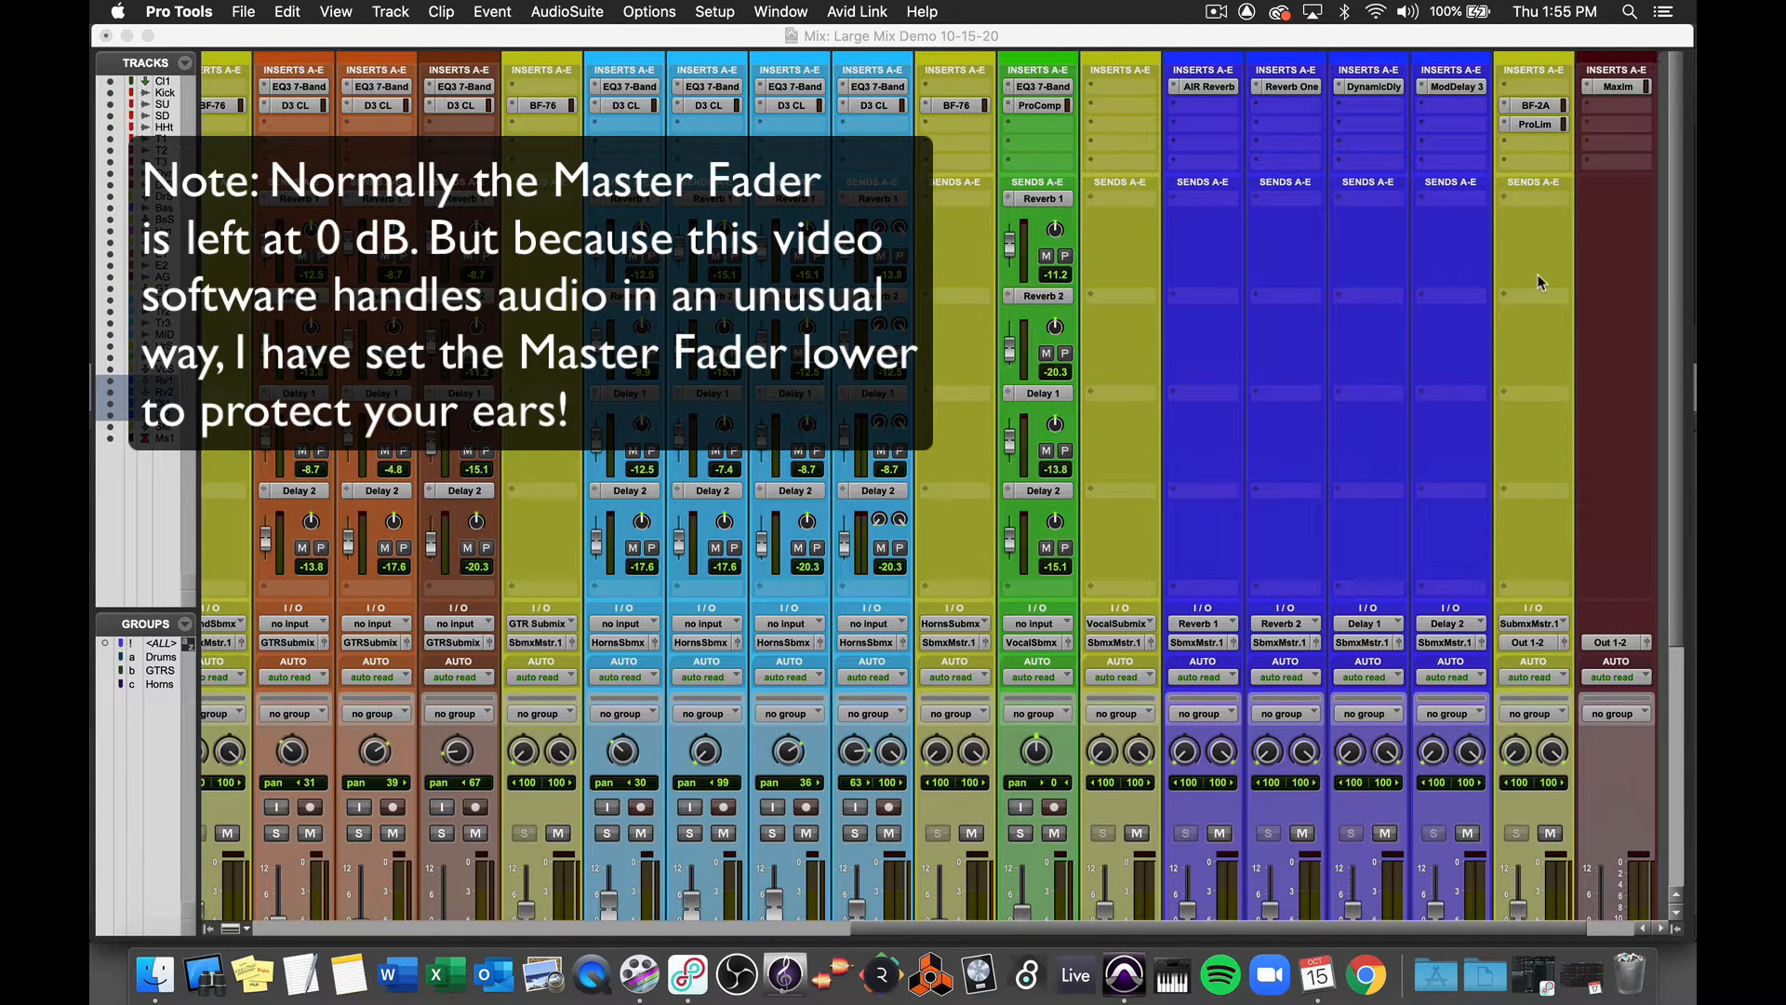
scroll(1537, 273, right, 3)
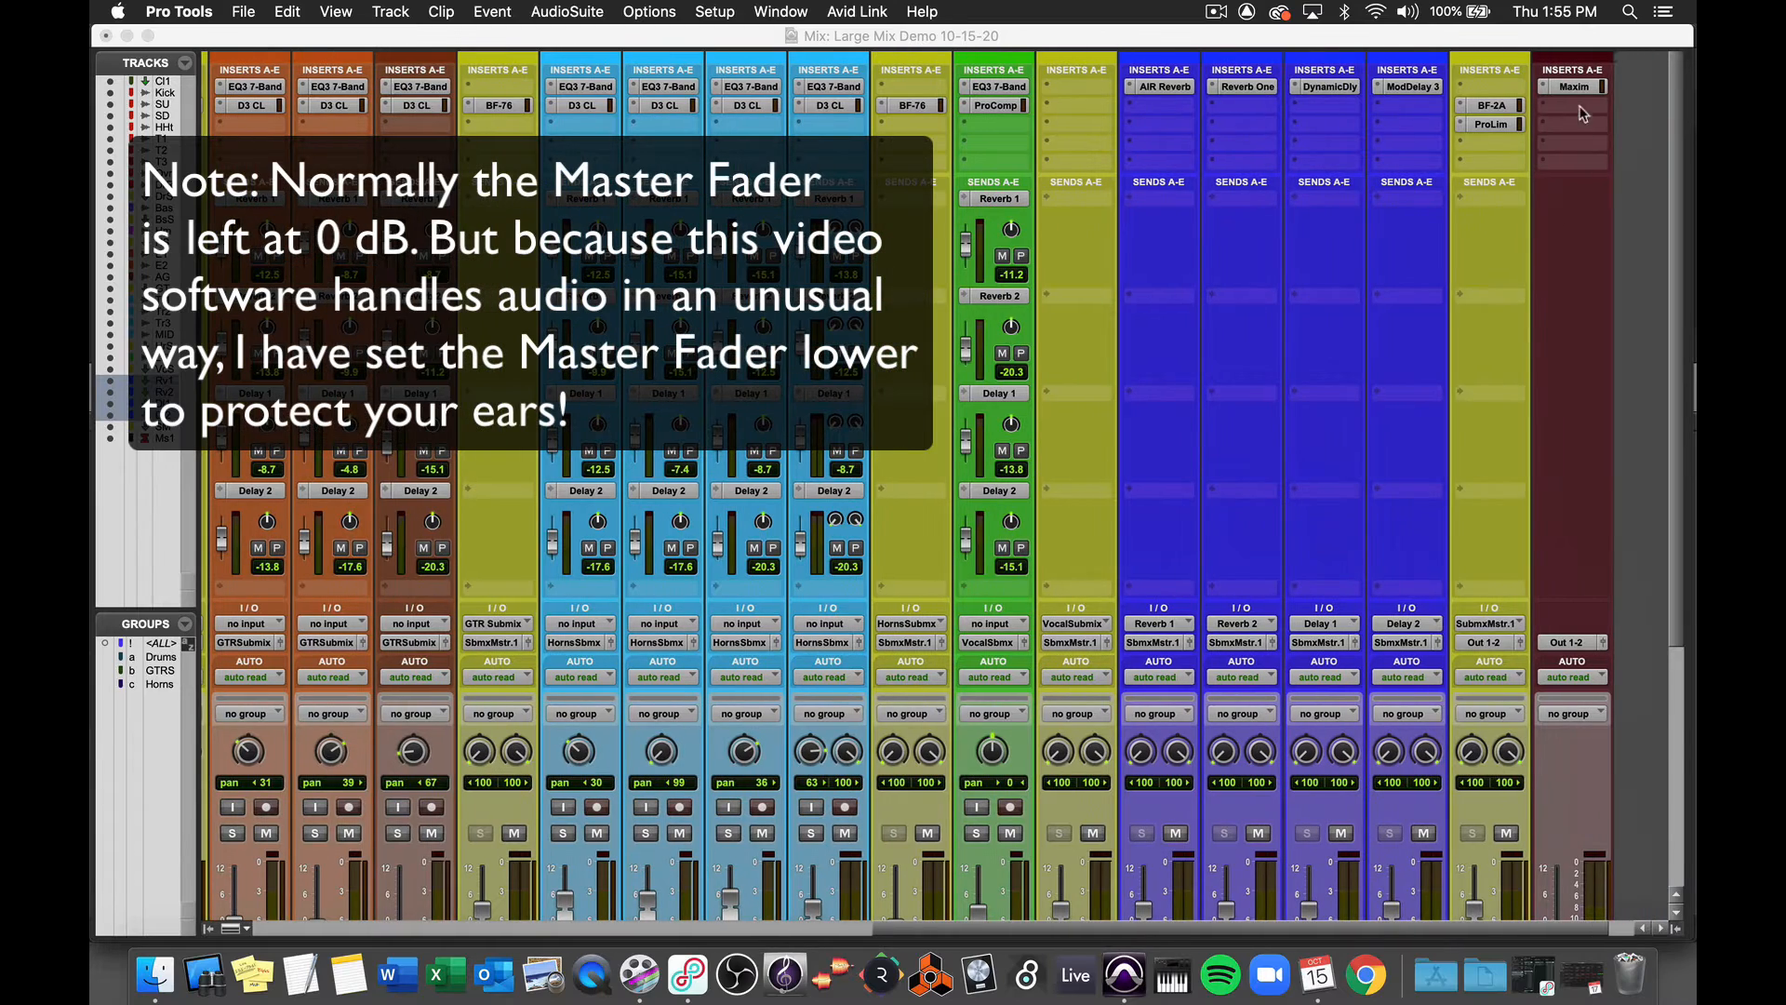
scroll(1584, 288, down, 4)
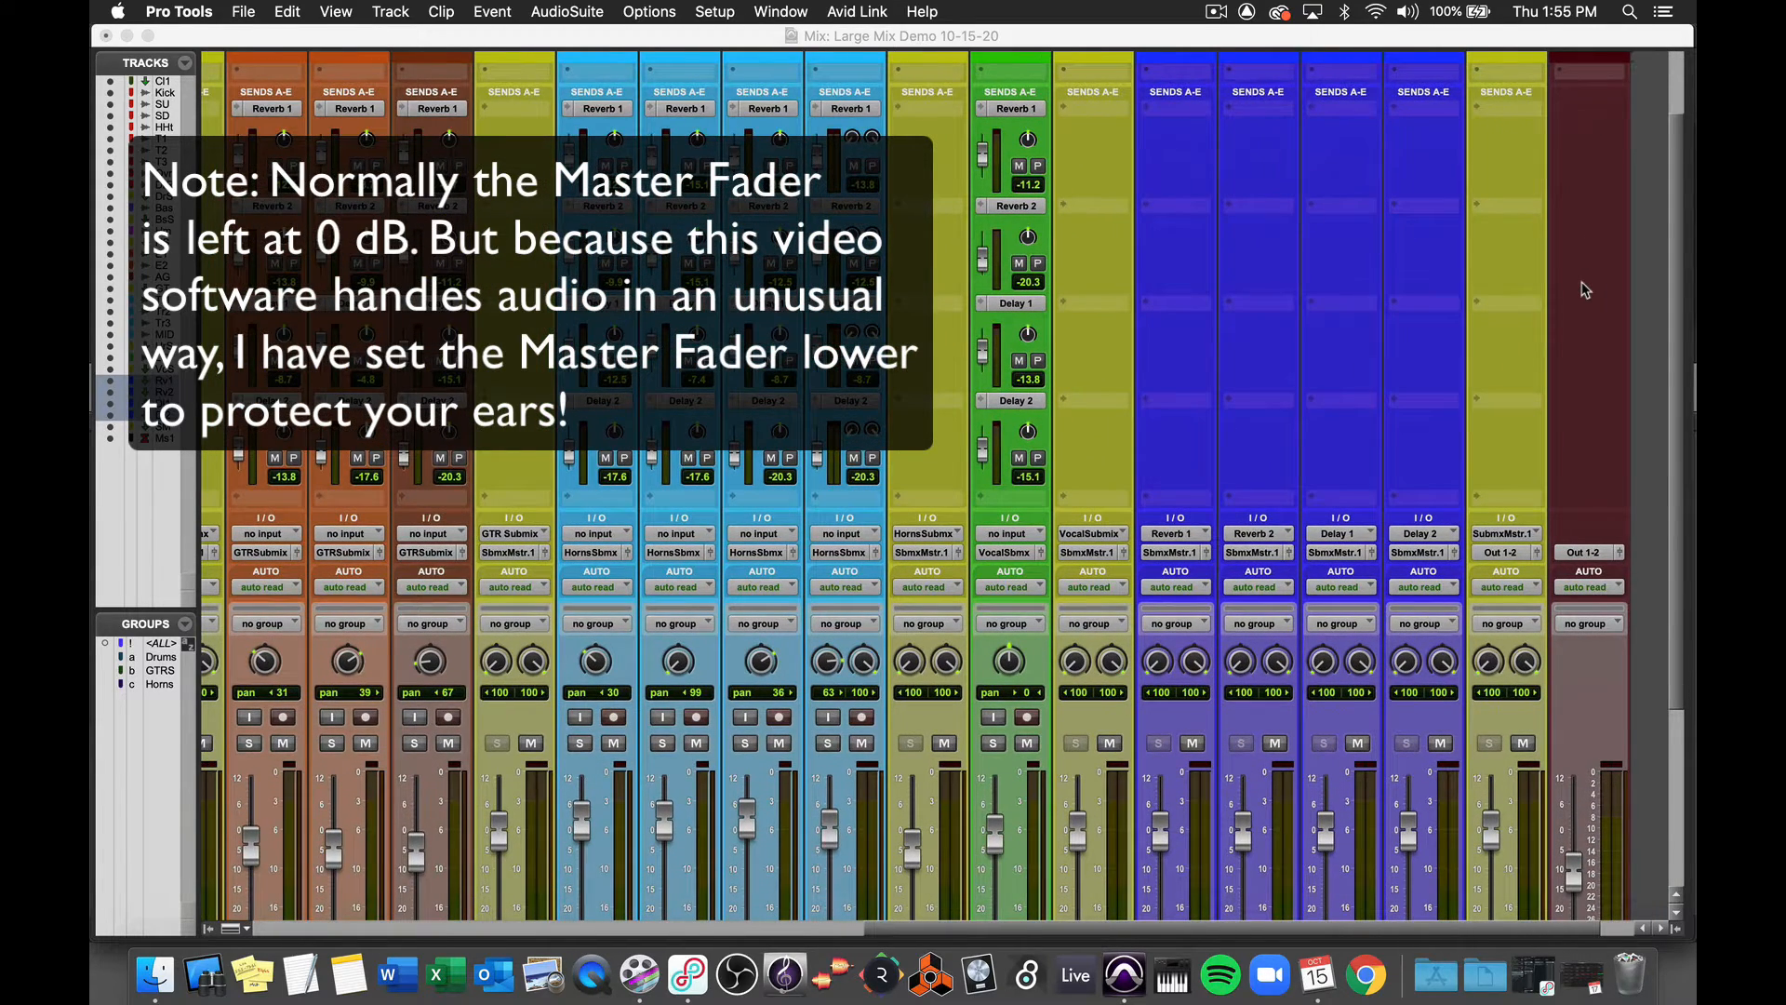
scroll(1584, 290, up, 4)
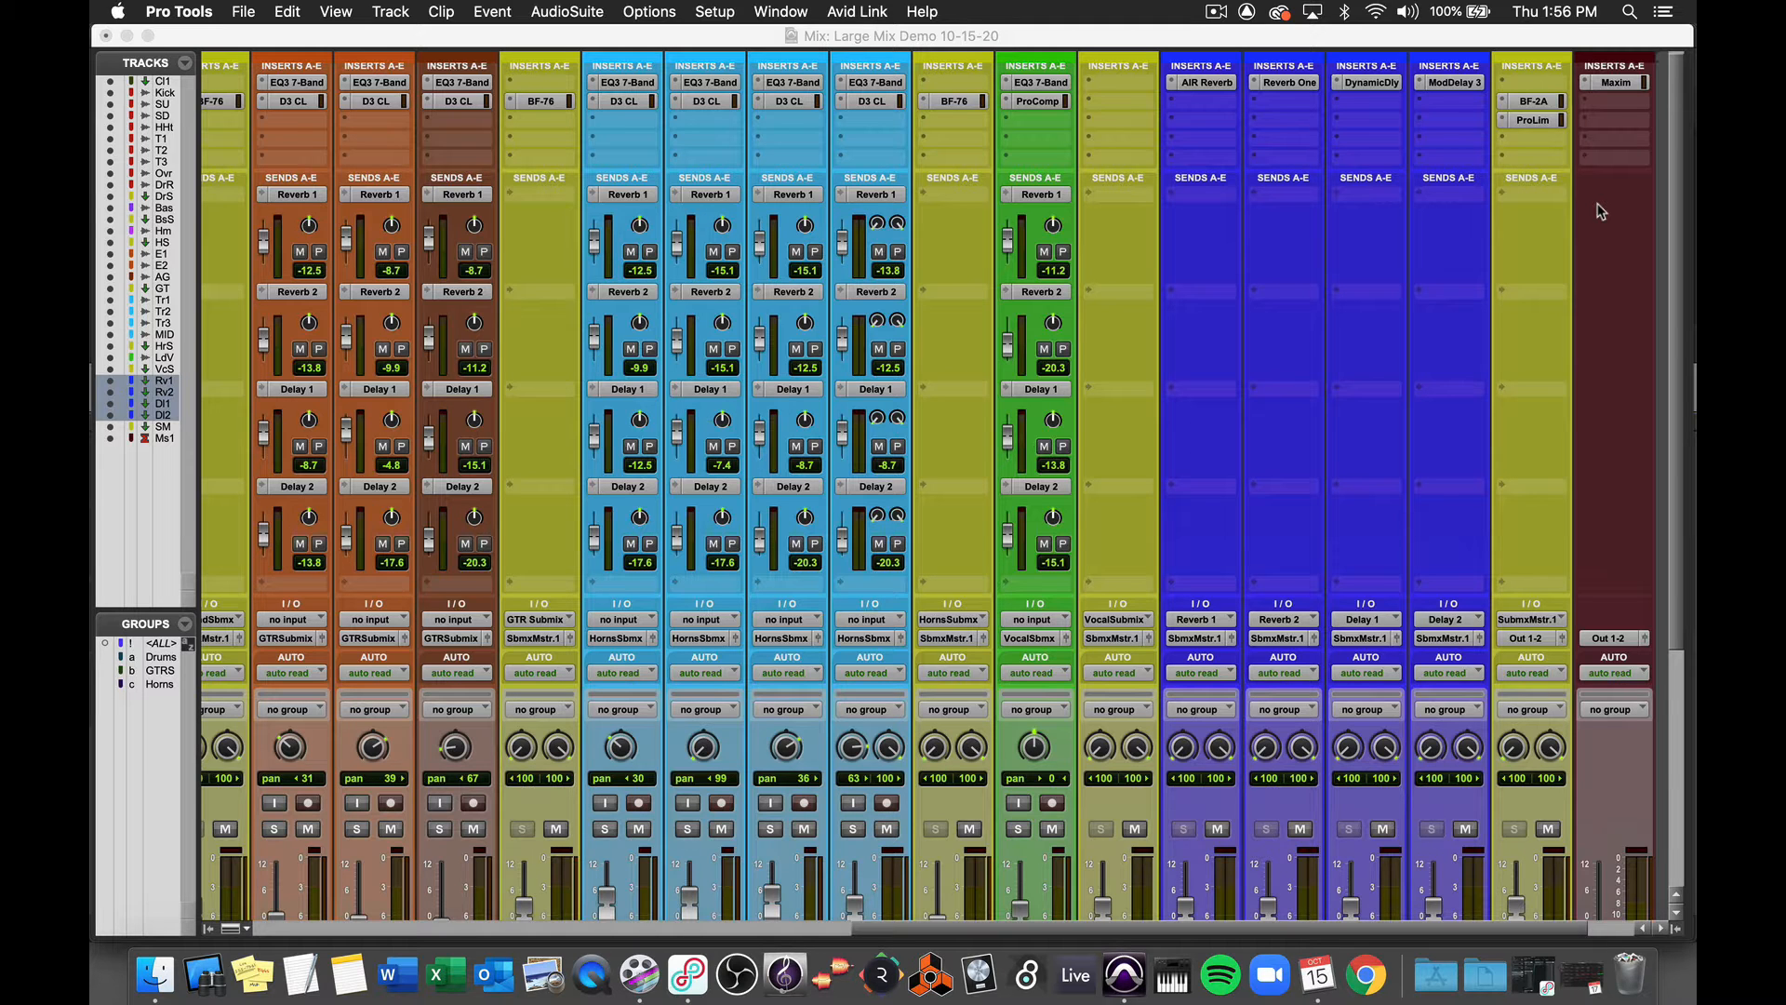
scroll(1599, 212, down, 10)
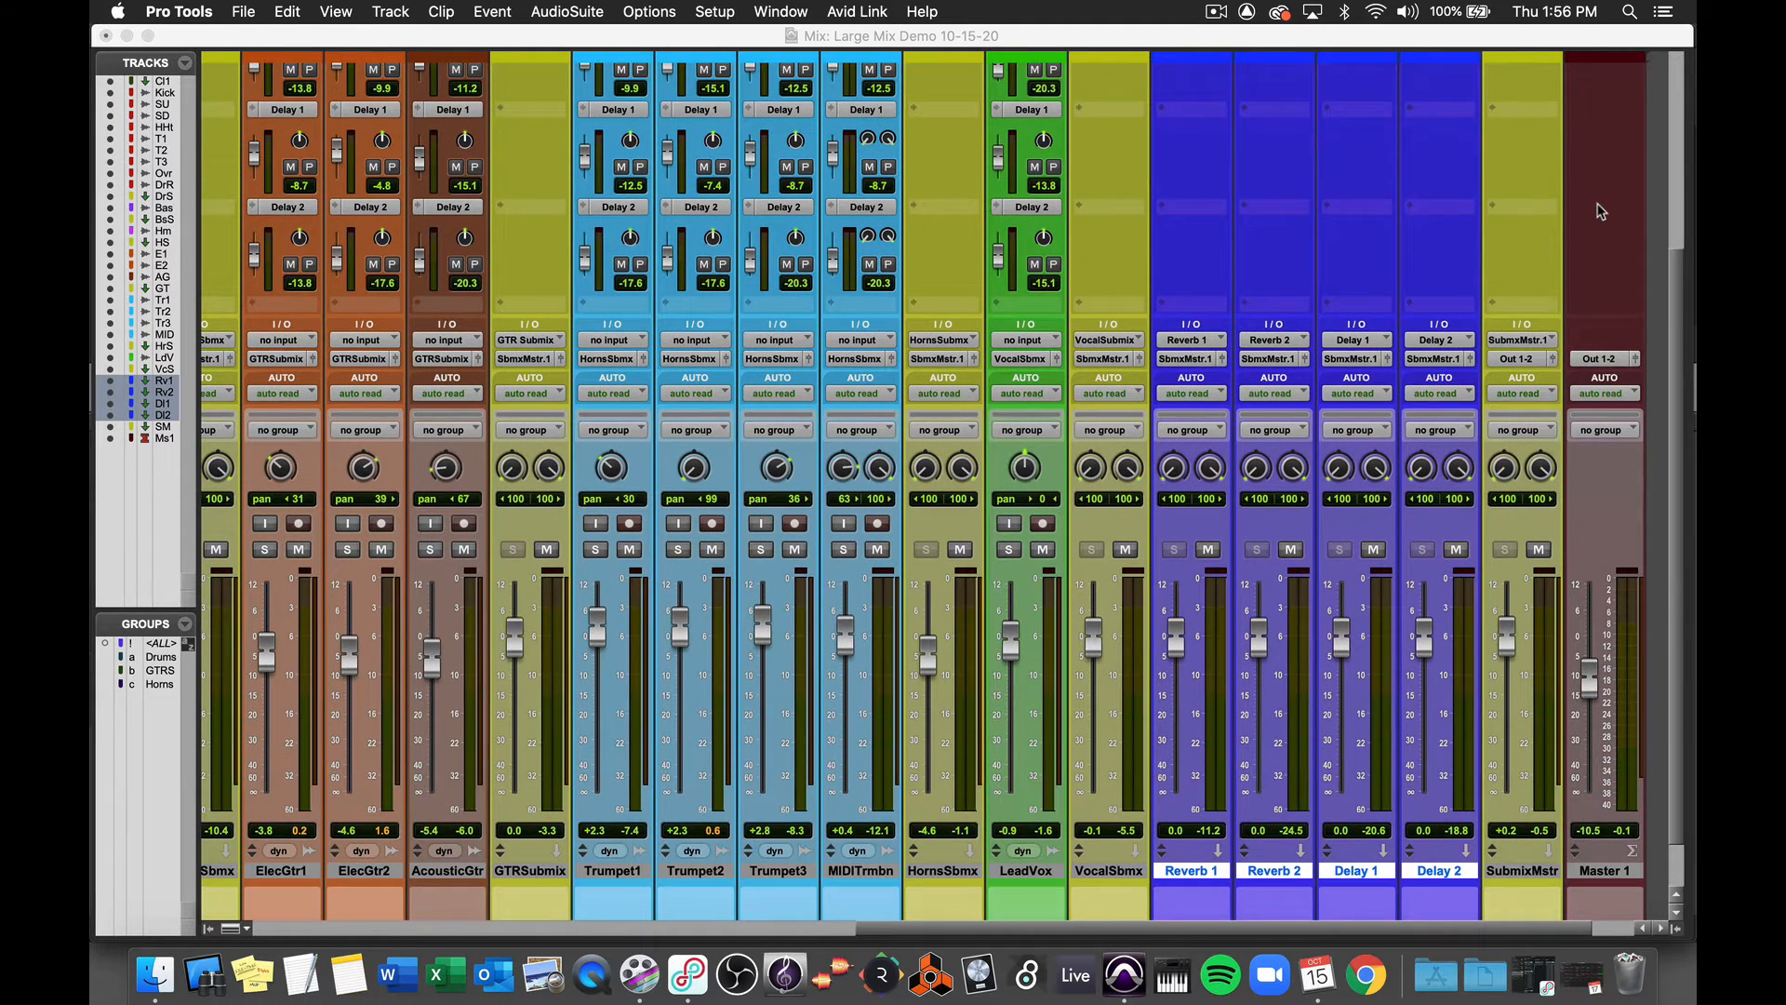
scroll(1599, 212, up, 10)
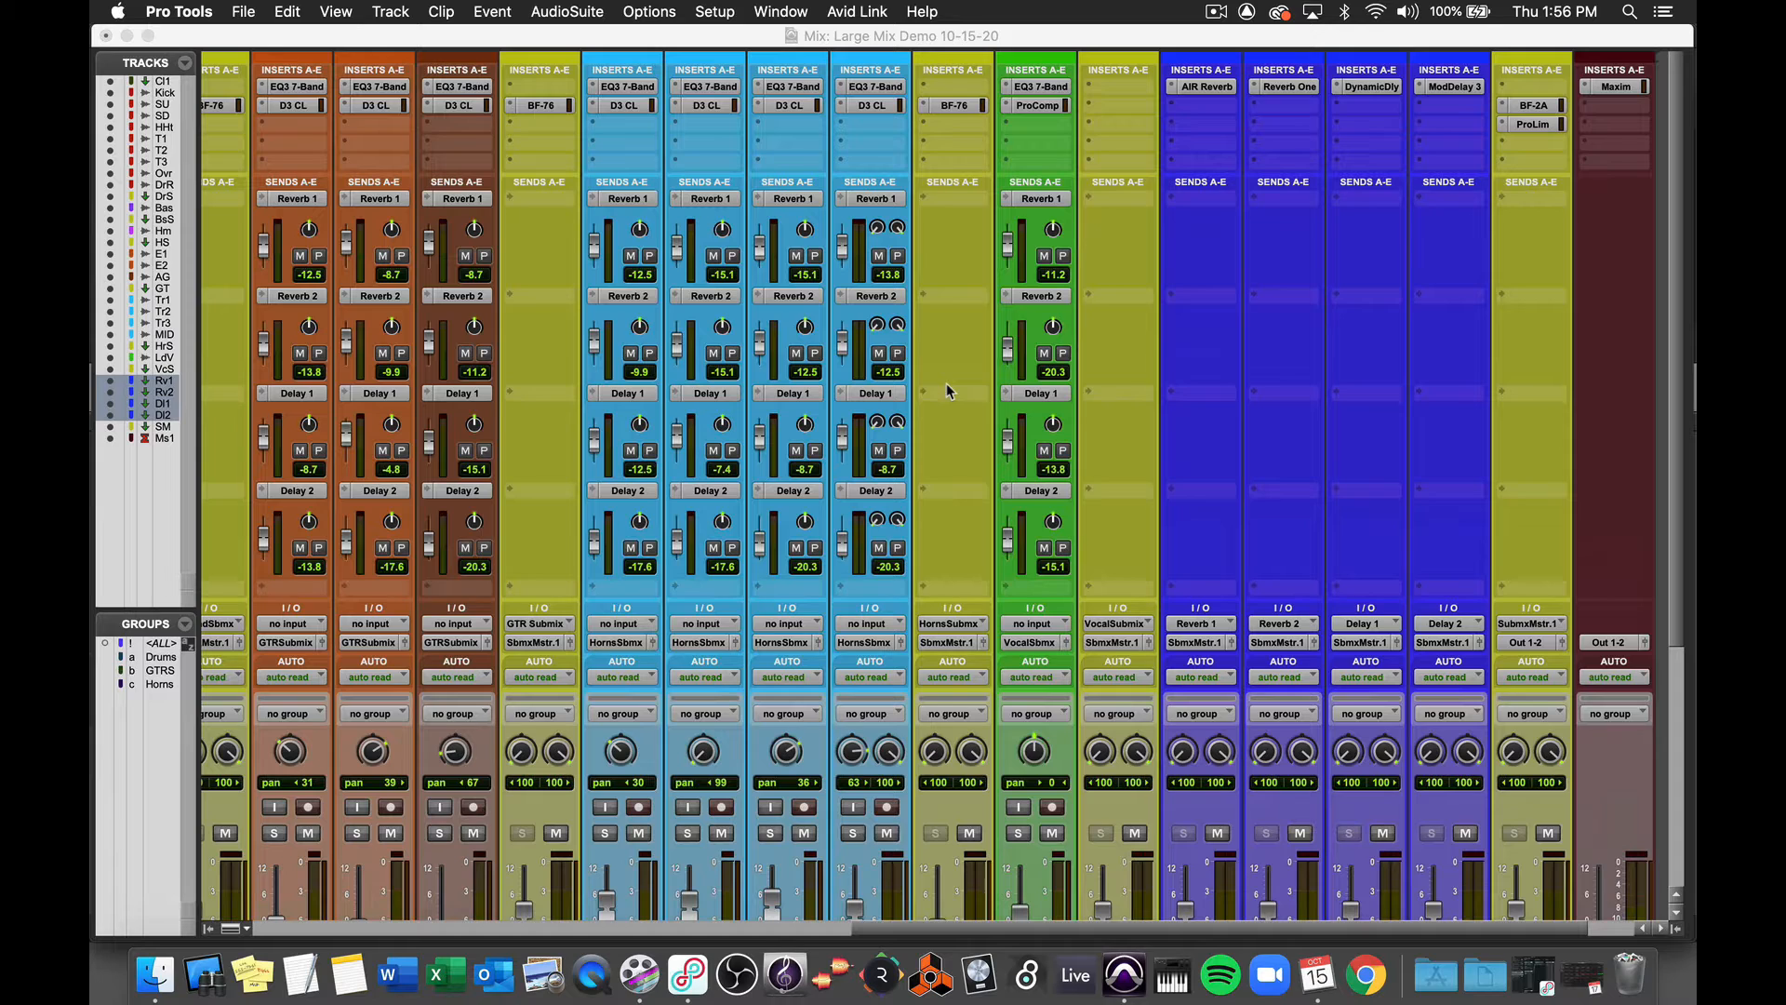
scroll(946, 384, right, 5)
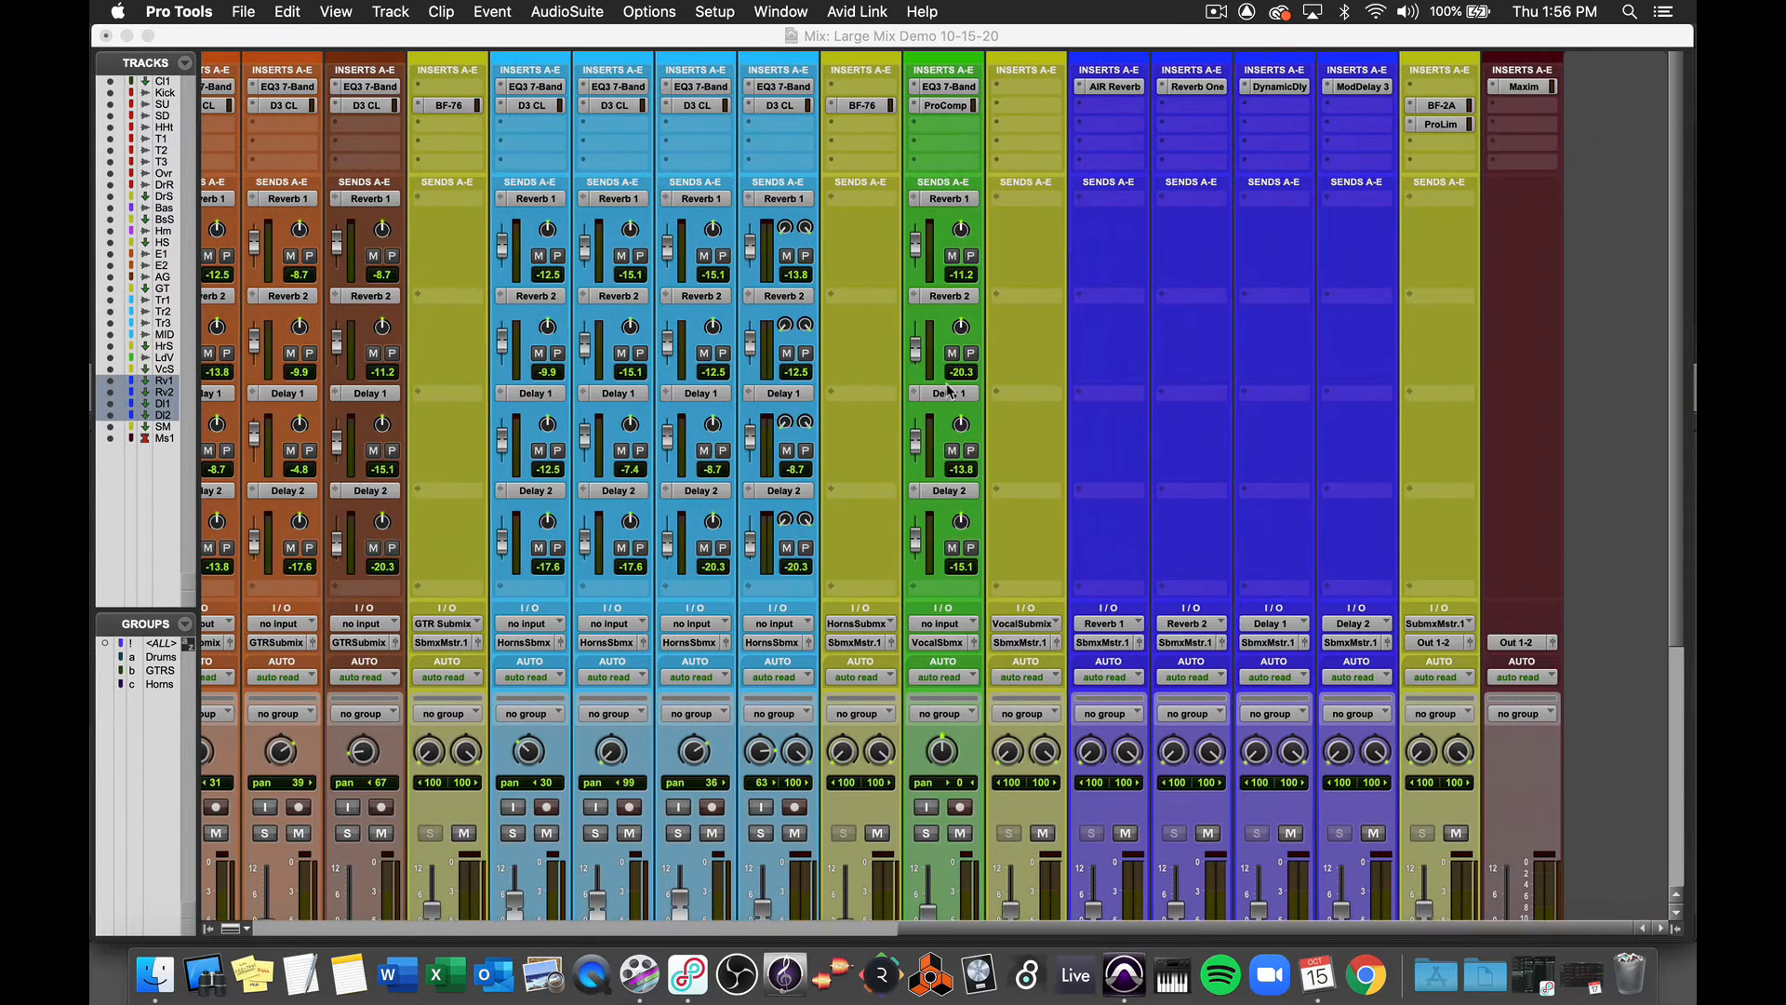
scroll(946, 389, down, 3)
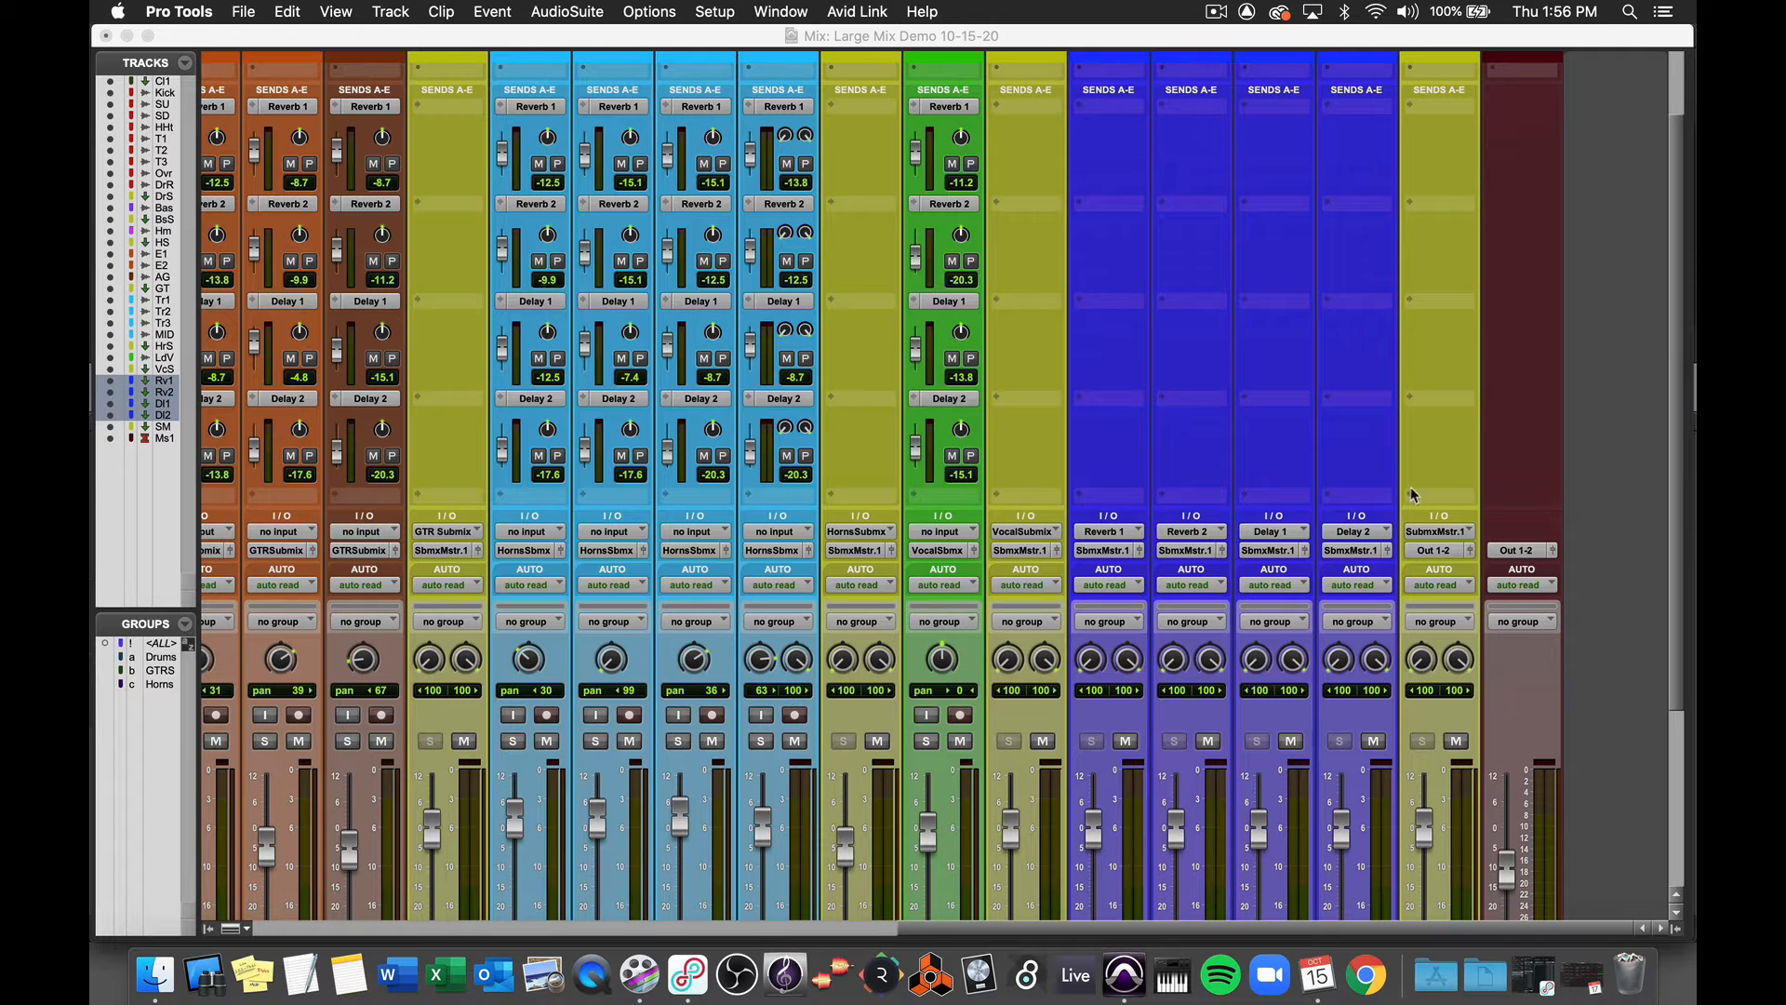
scroll(1442, 282, up, 3)
scroll(1442, 282, left, 2)
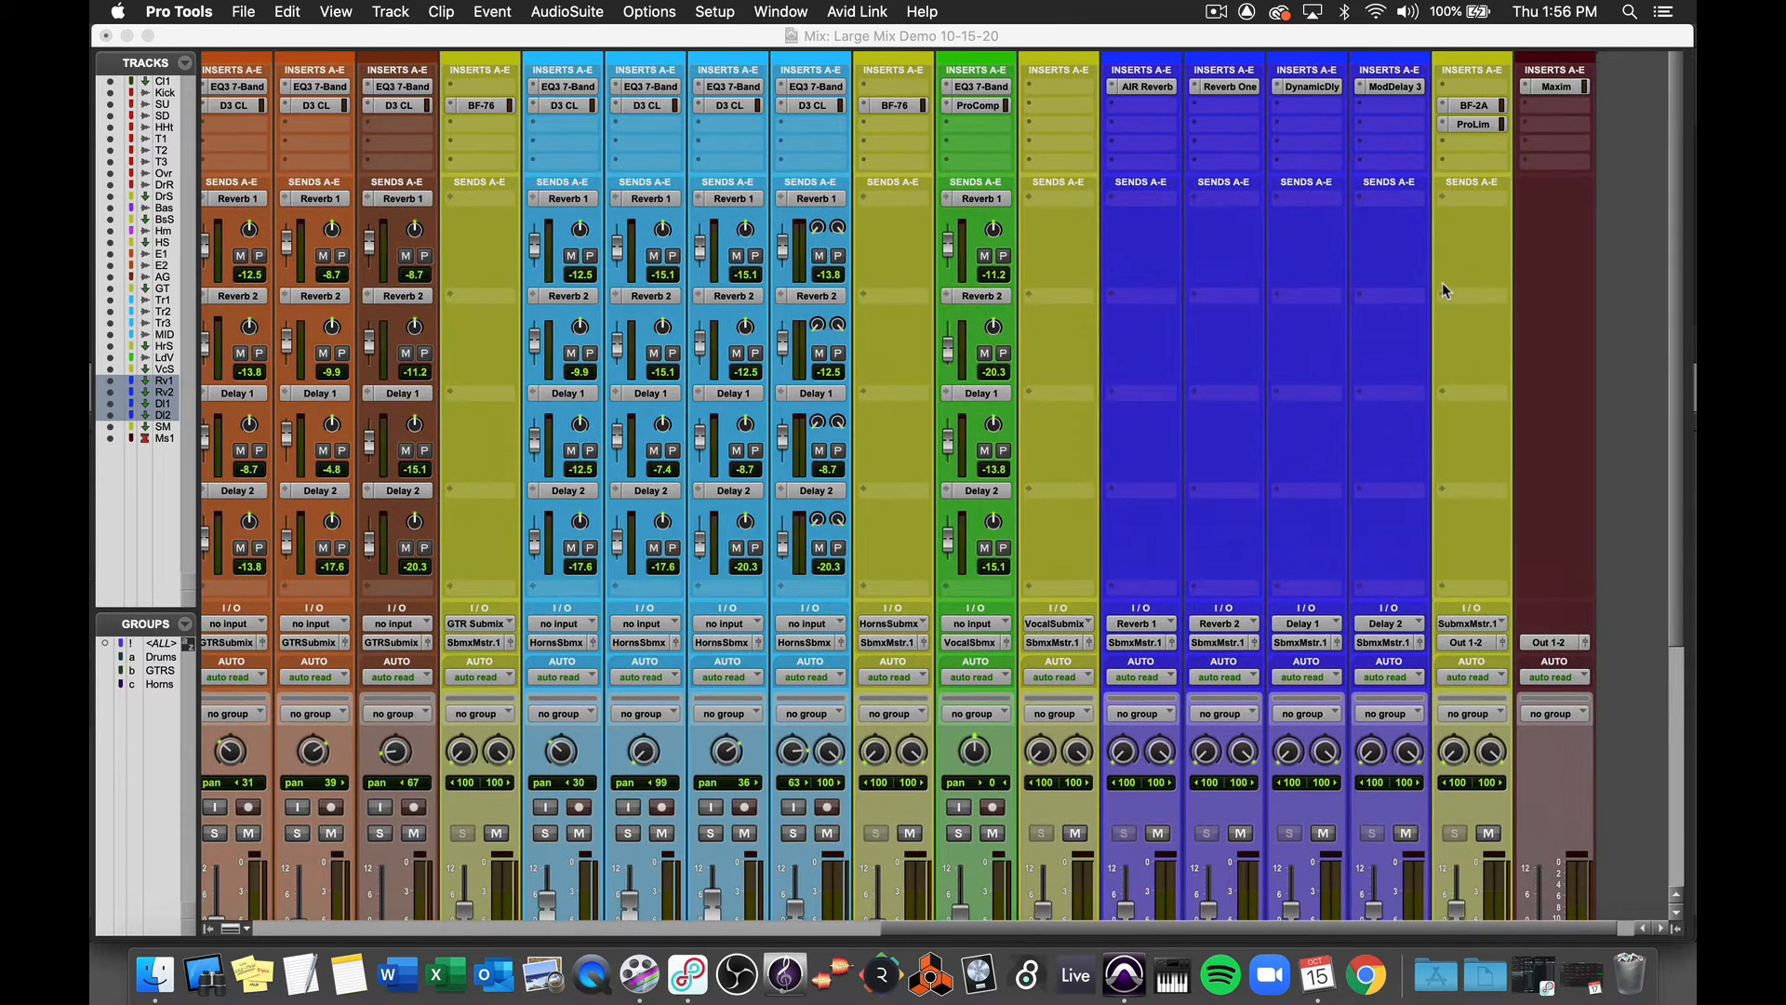
- Open the Pro Limiter plug-in on the submix master and the Maxim plug-in on the Master track, closing each window
click(1453, 106)
click(1459, 128)
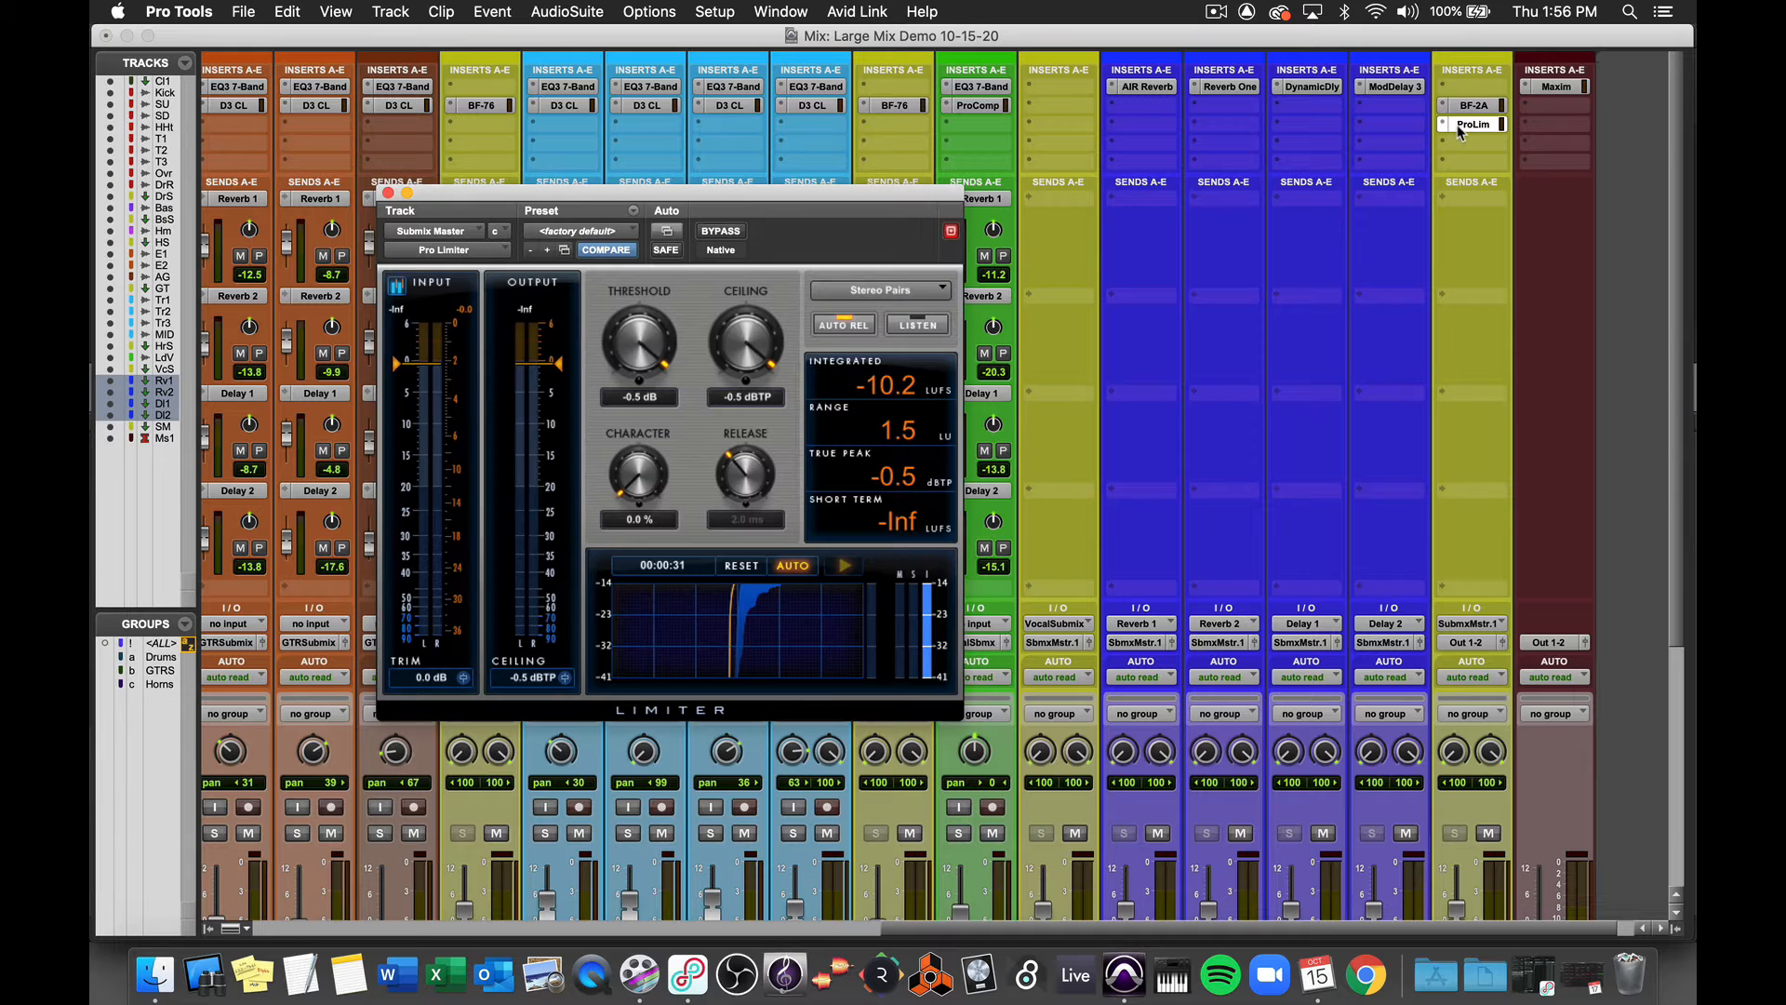
click(1559, 87)
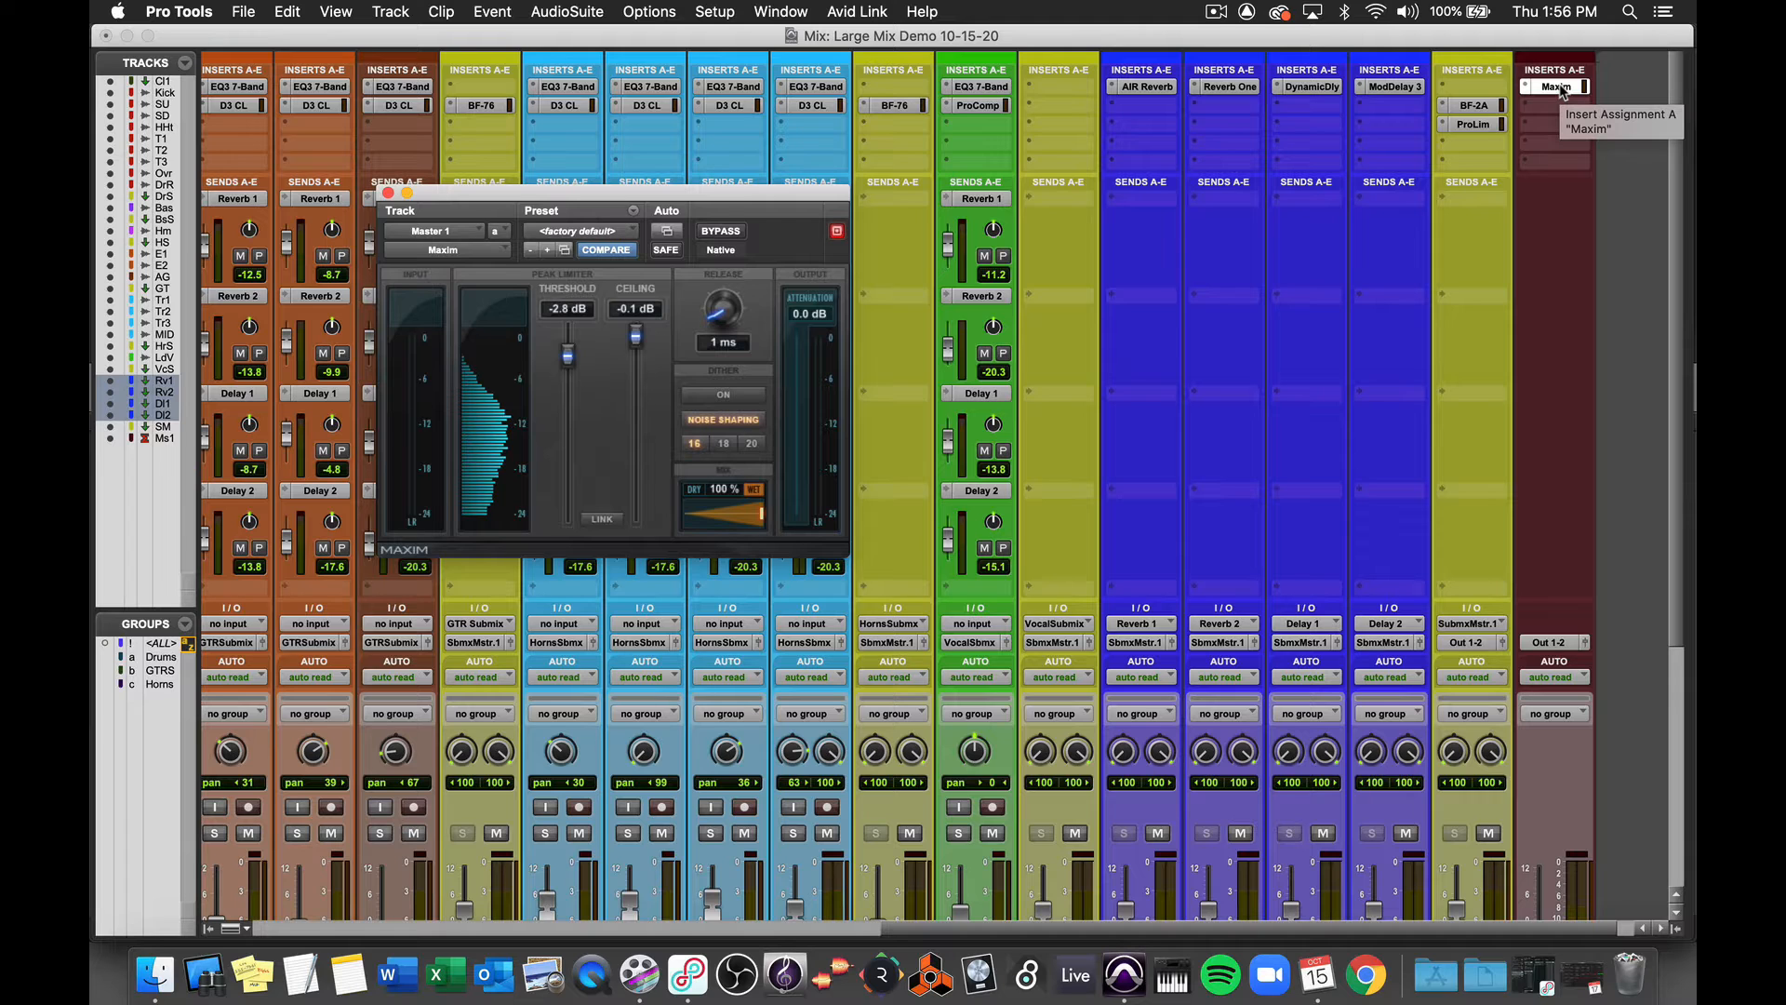
click(388, 193)
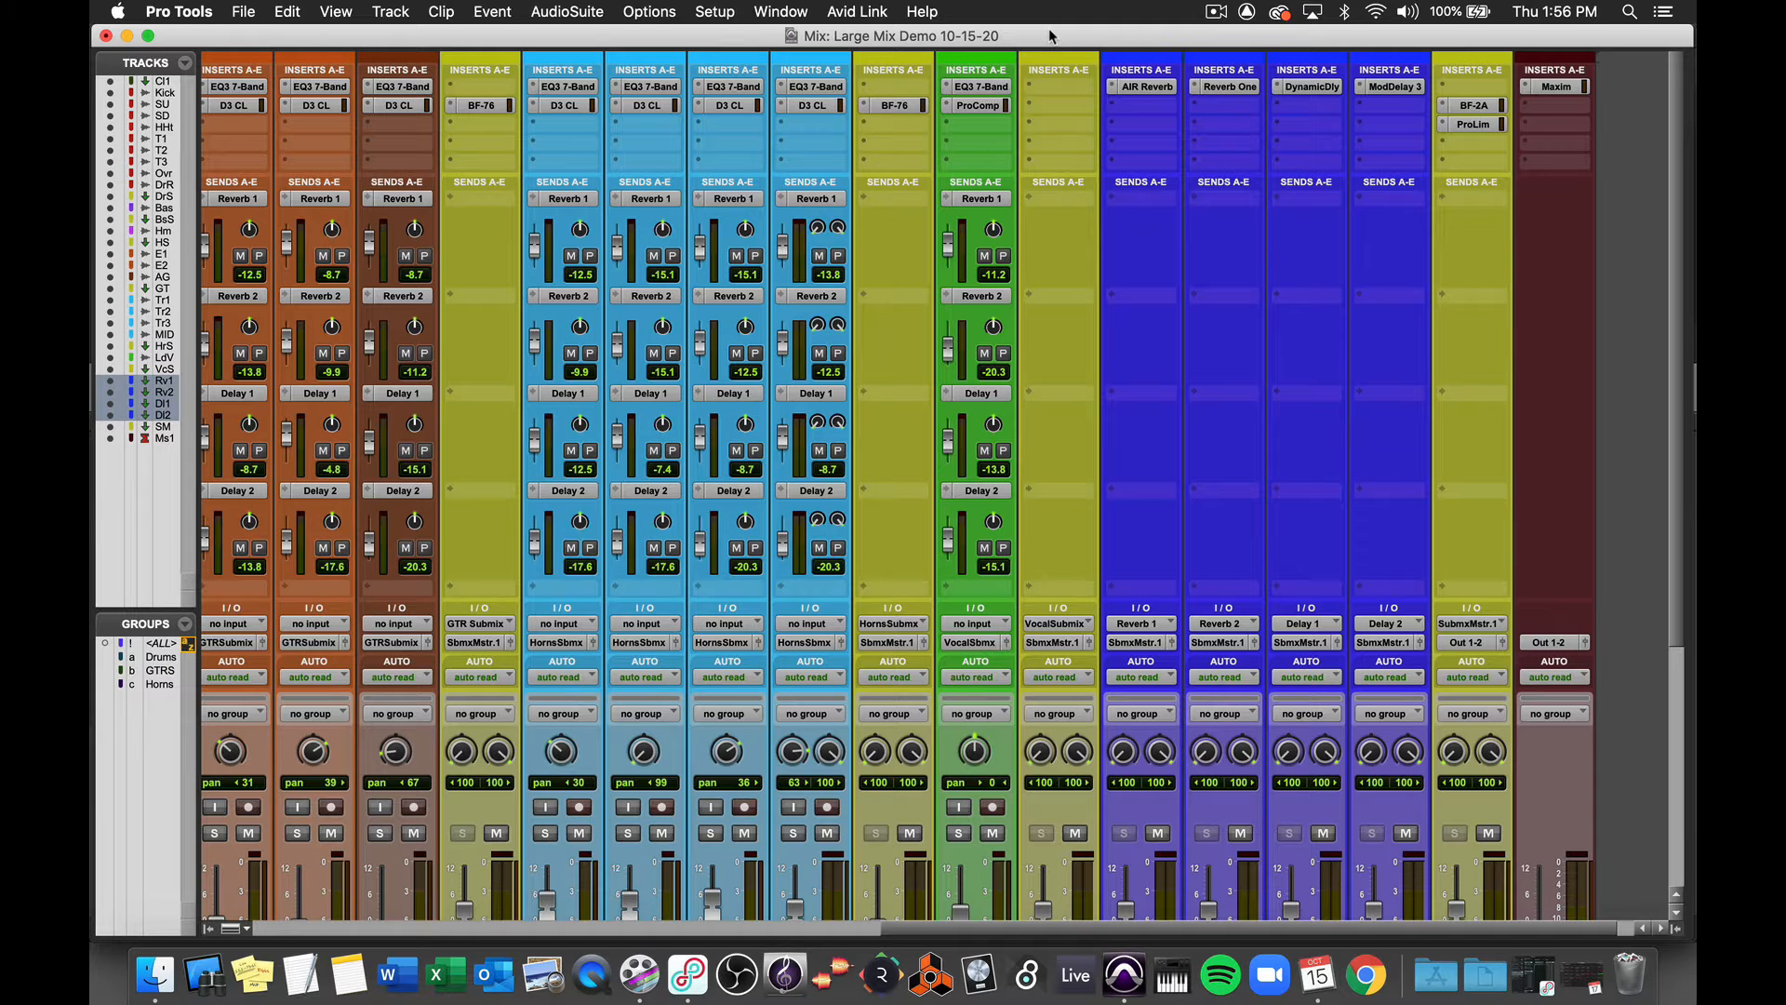
- Open the Session Setup window to check the session's sample rate and bit depth, then close it
click(716, 13)
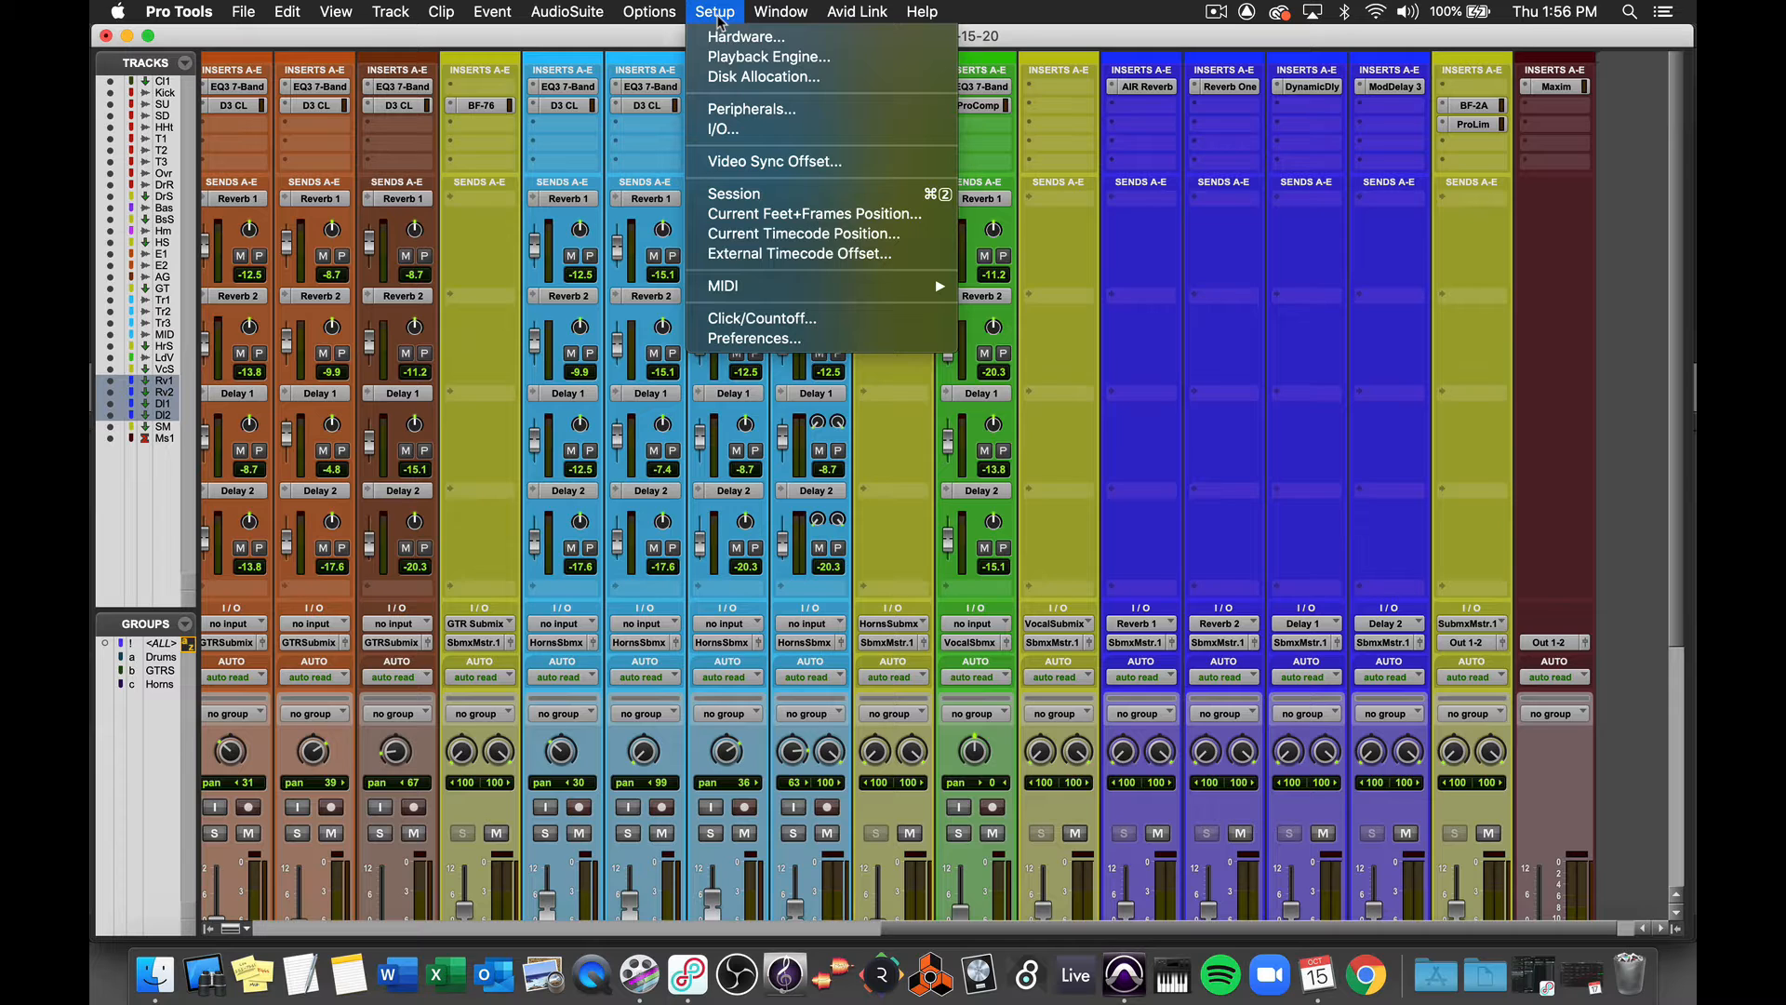
click(747, 201)
drag(711, 49, 1224, 172)
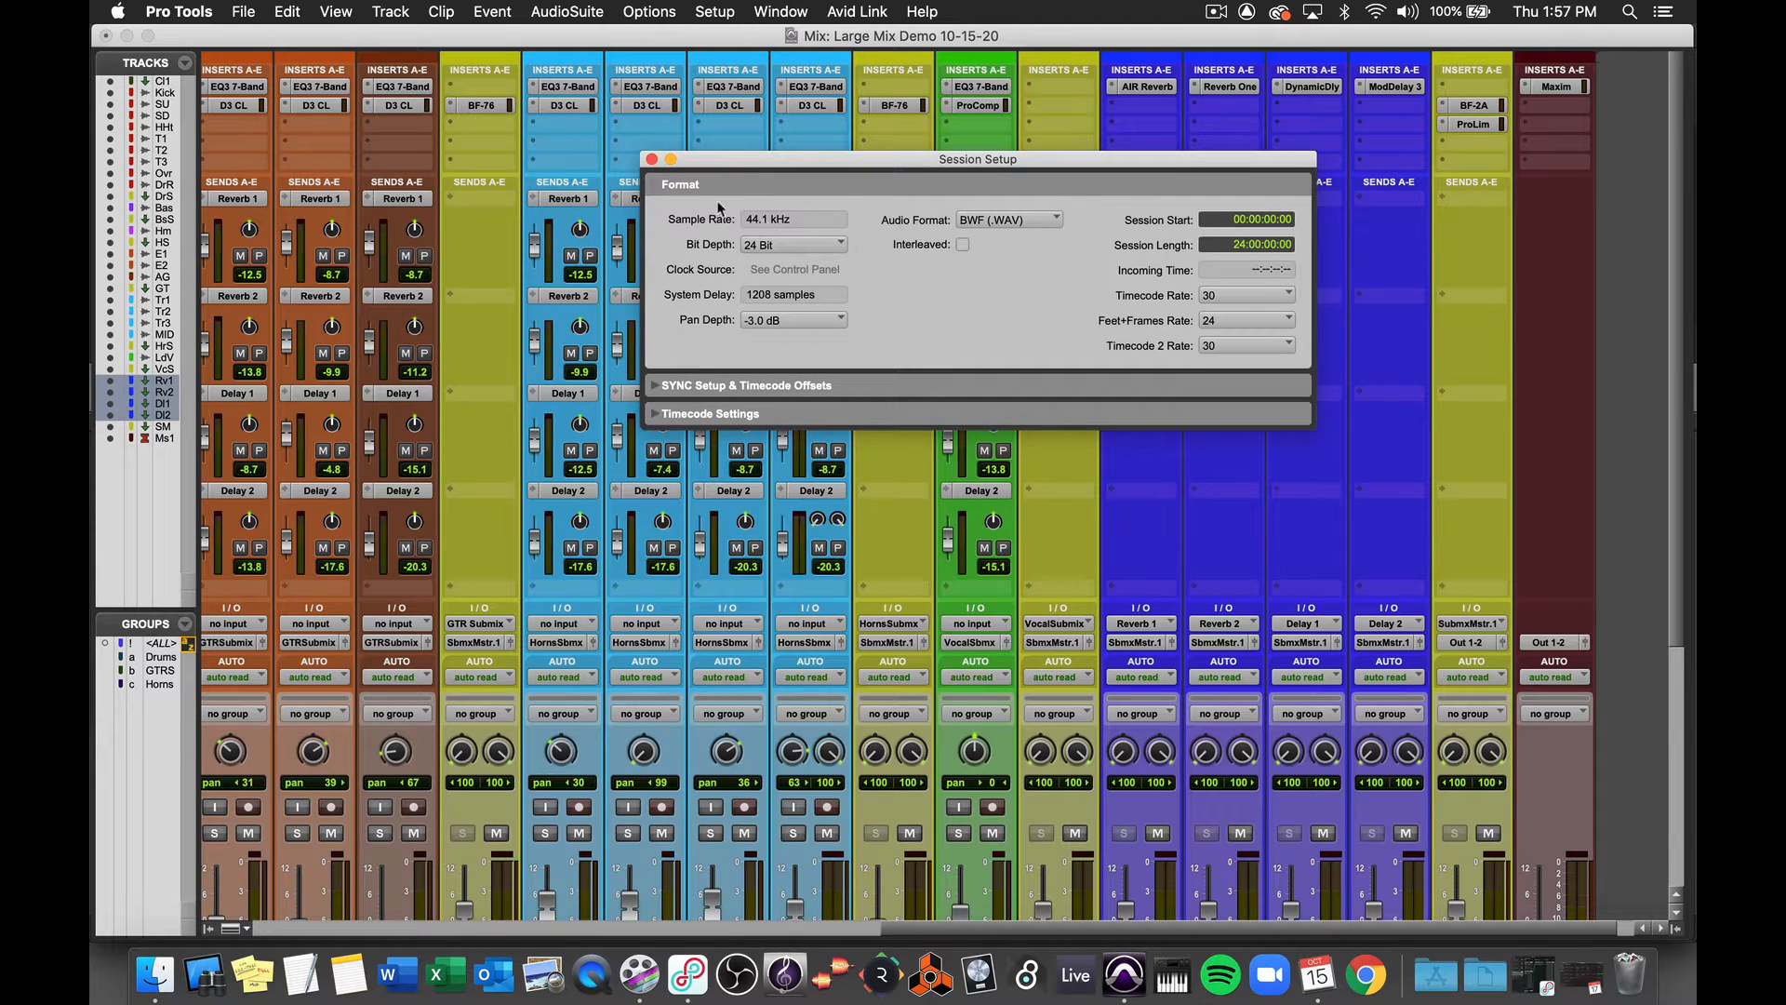
click(652, 160)
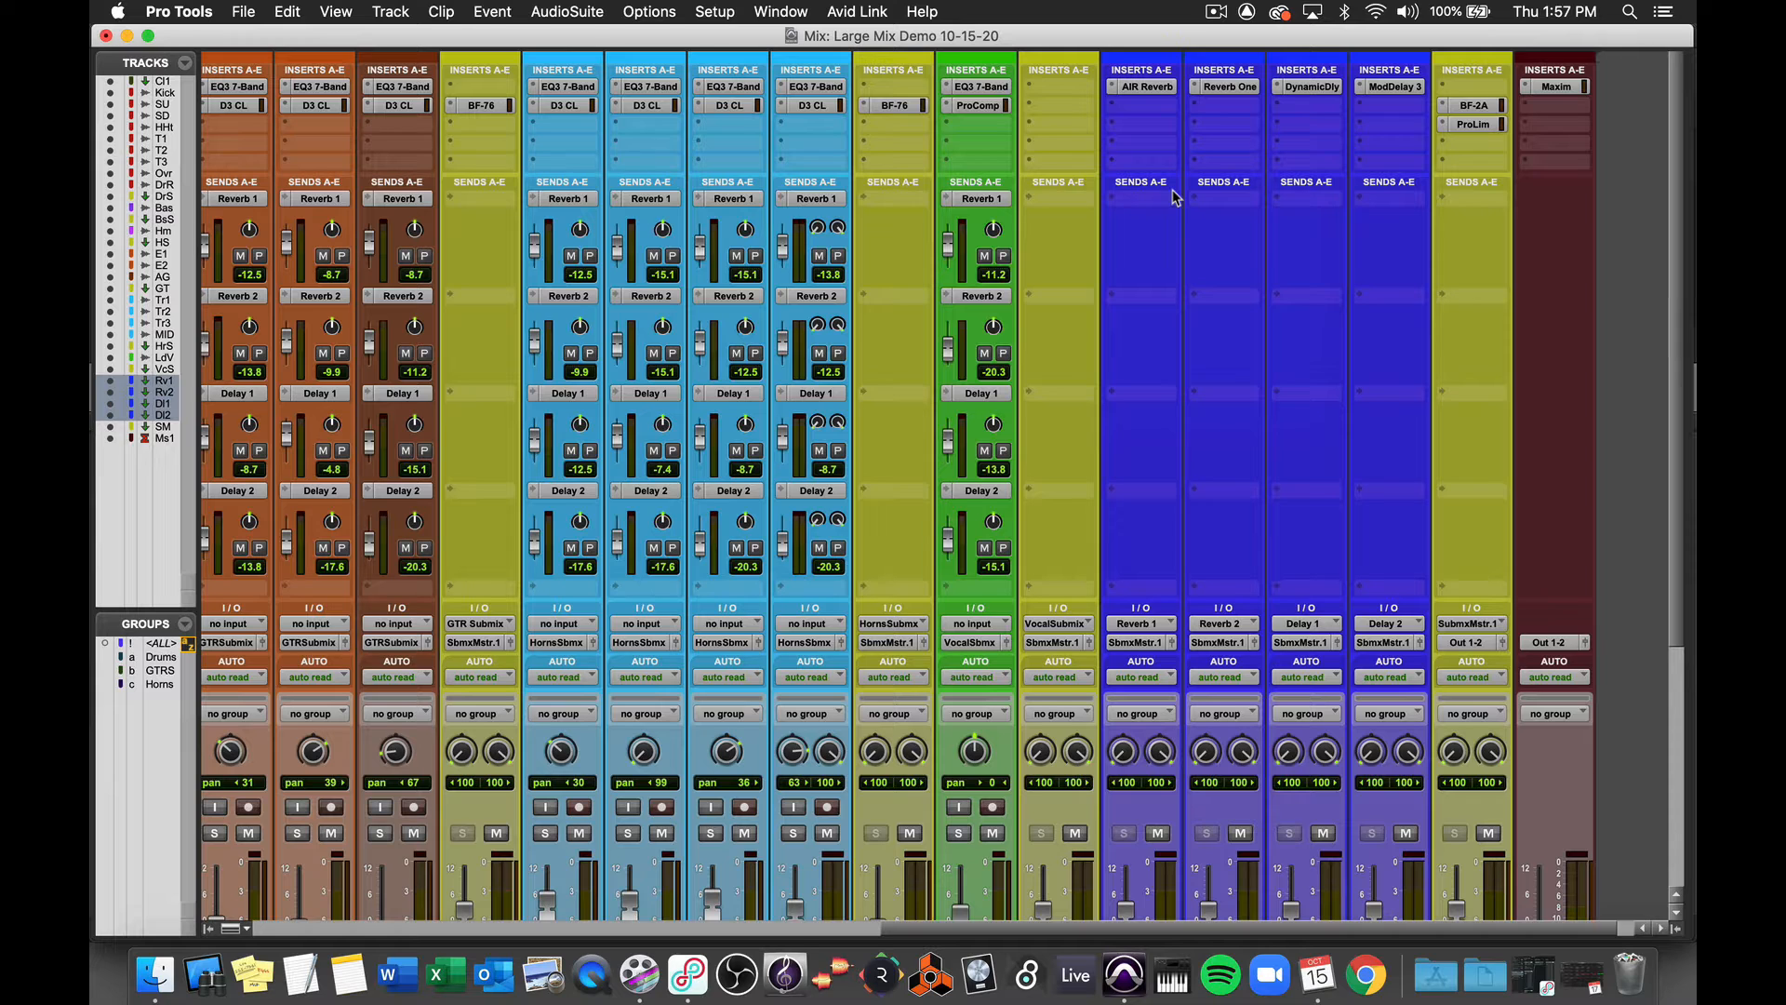
- Insert the POW-r Dither (stereo) plug-in in the Master track's second insert slot and close its window
click(1542, 106)
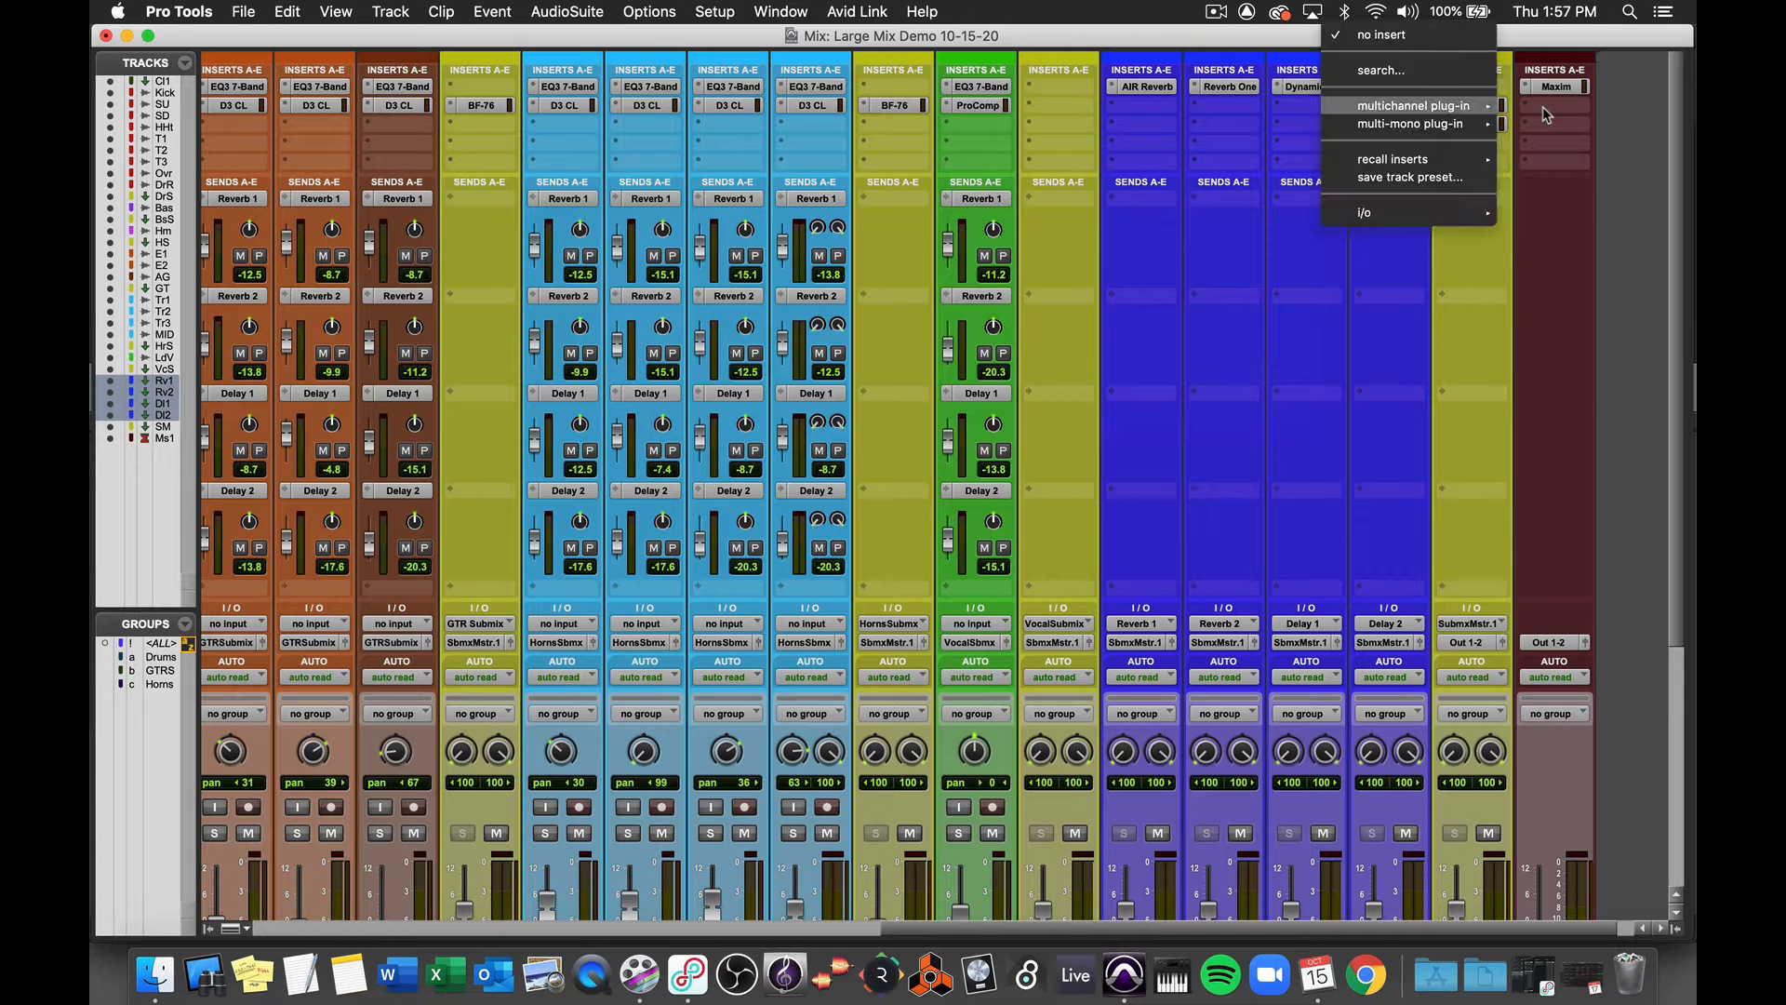
mouse_move(1464, 109)
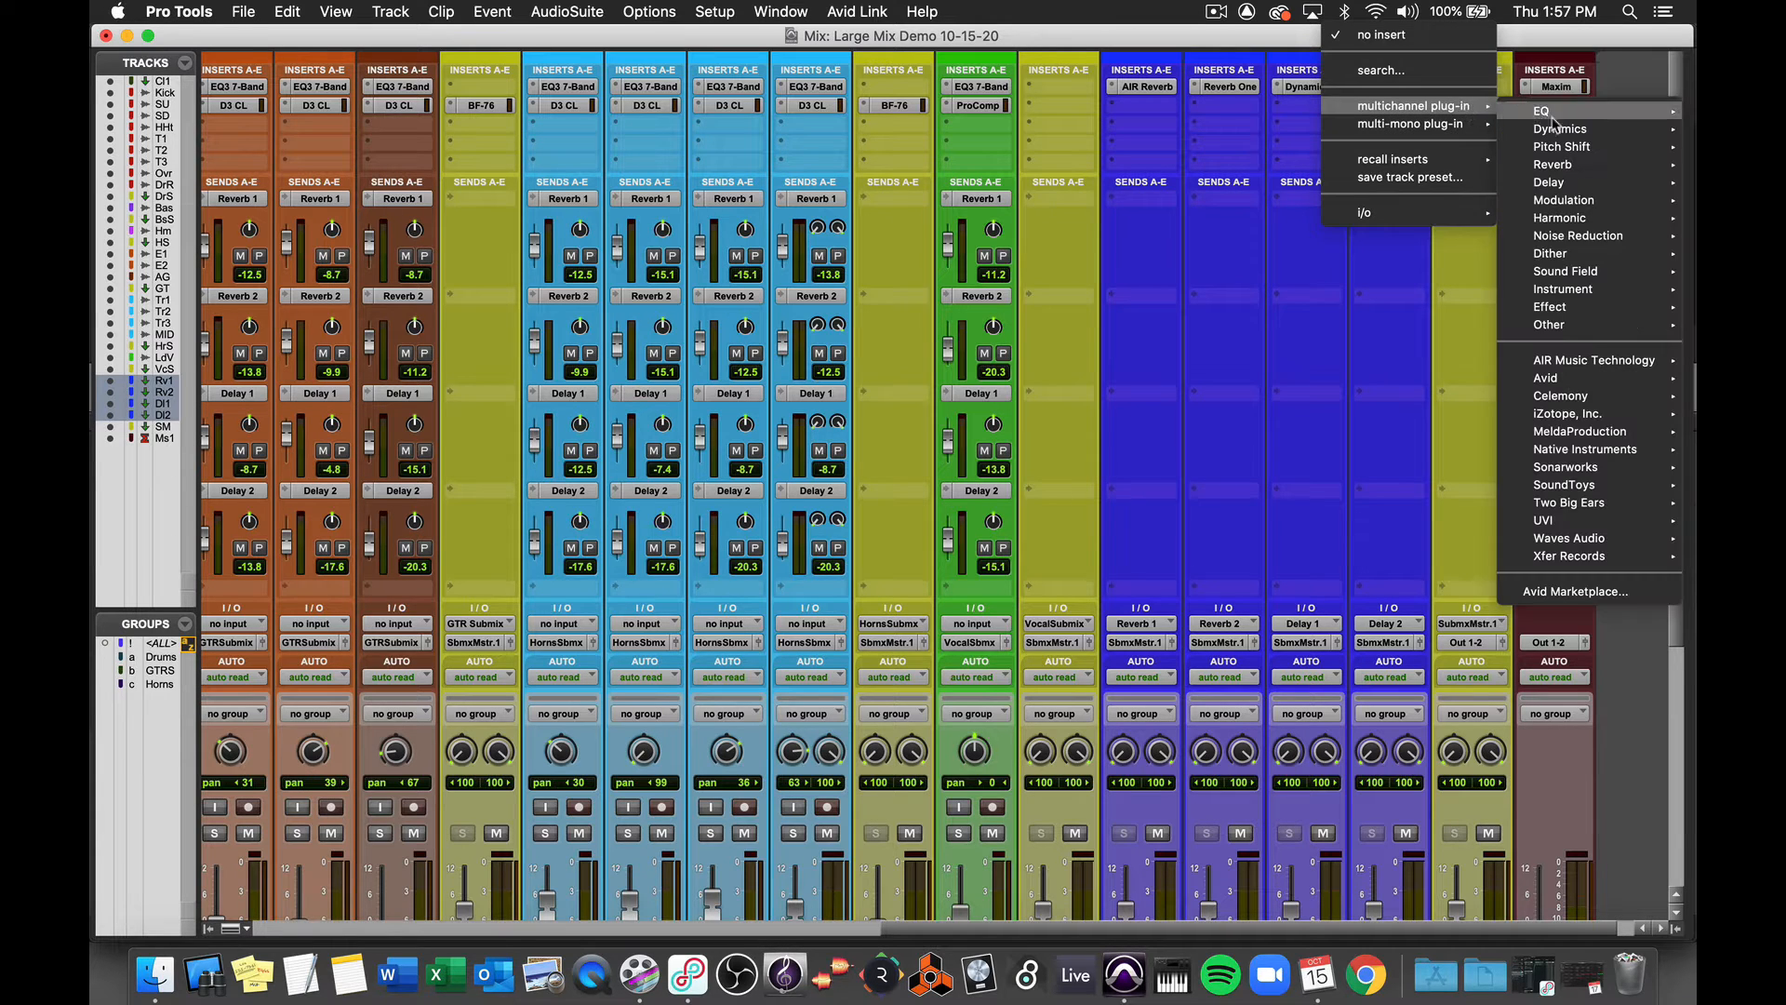
mouse_move(1608, 258)
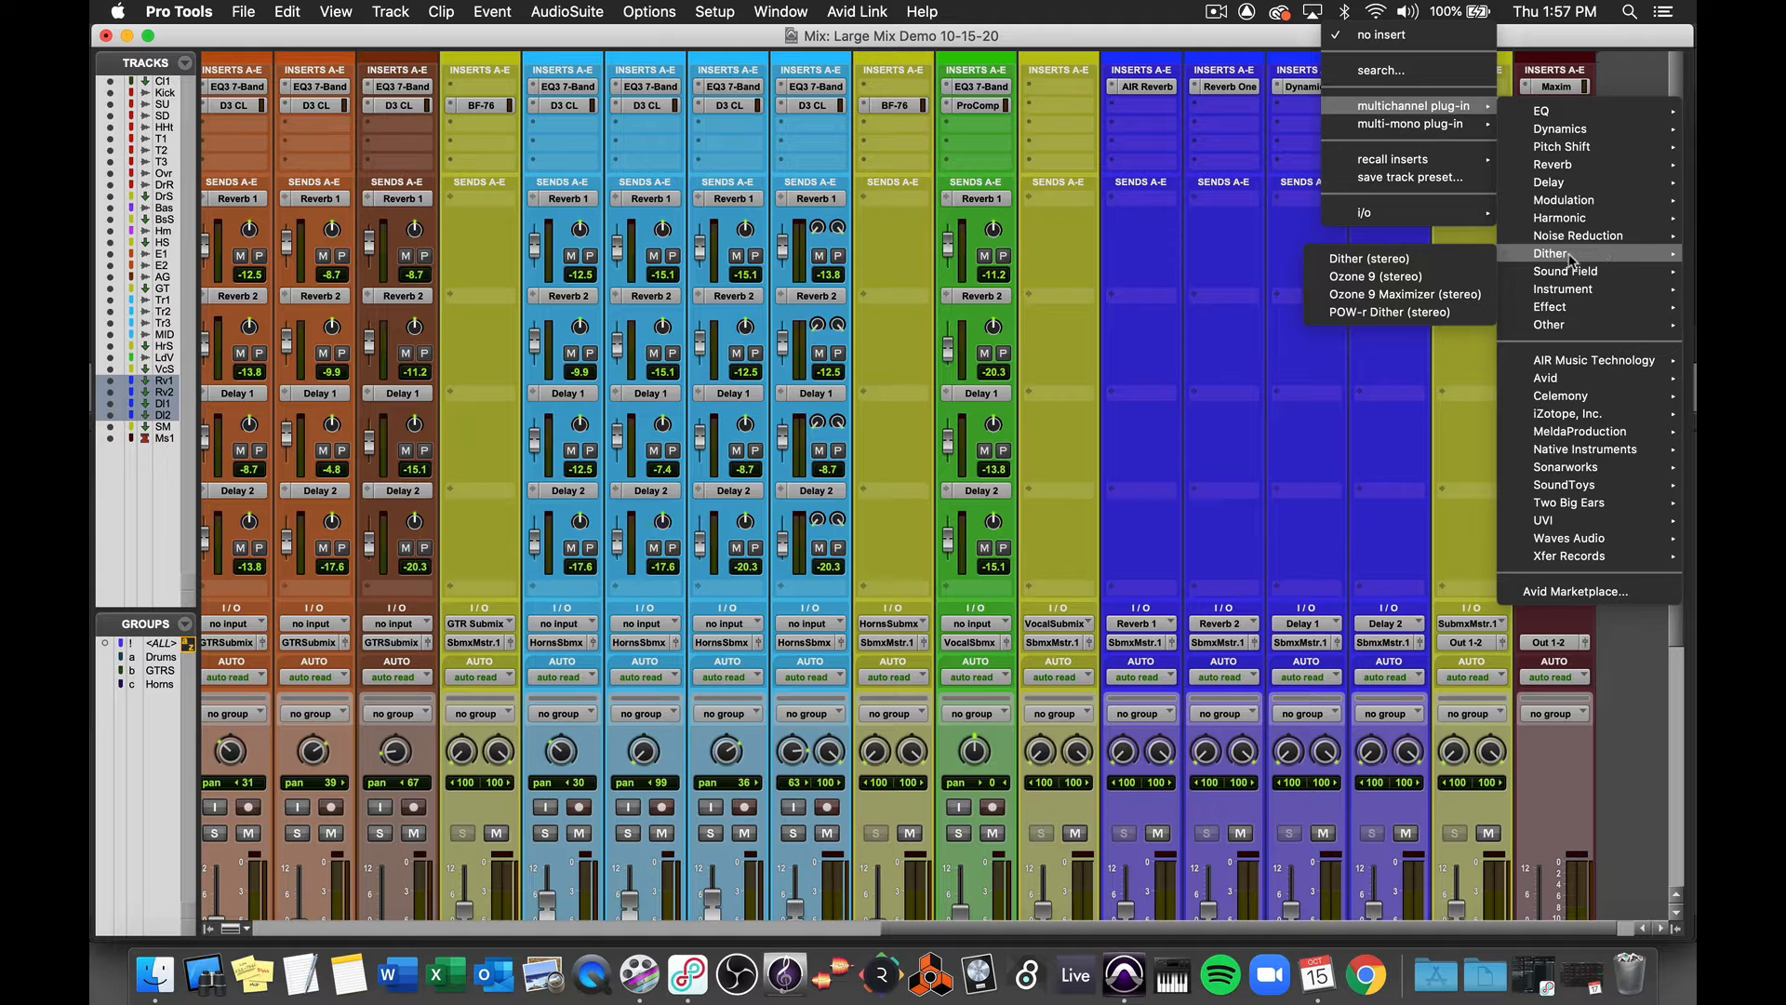
click(1445, 312)
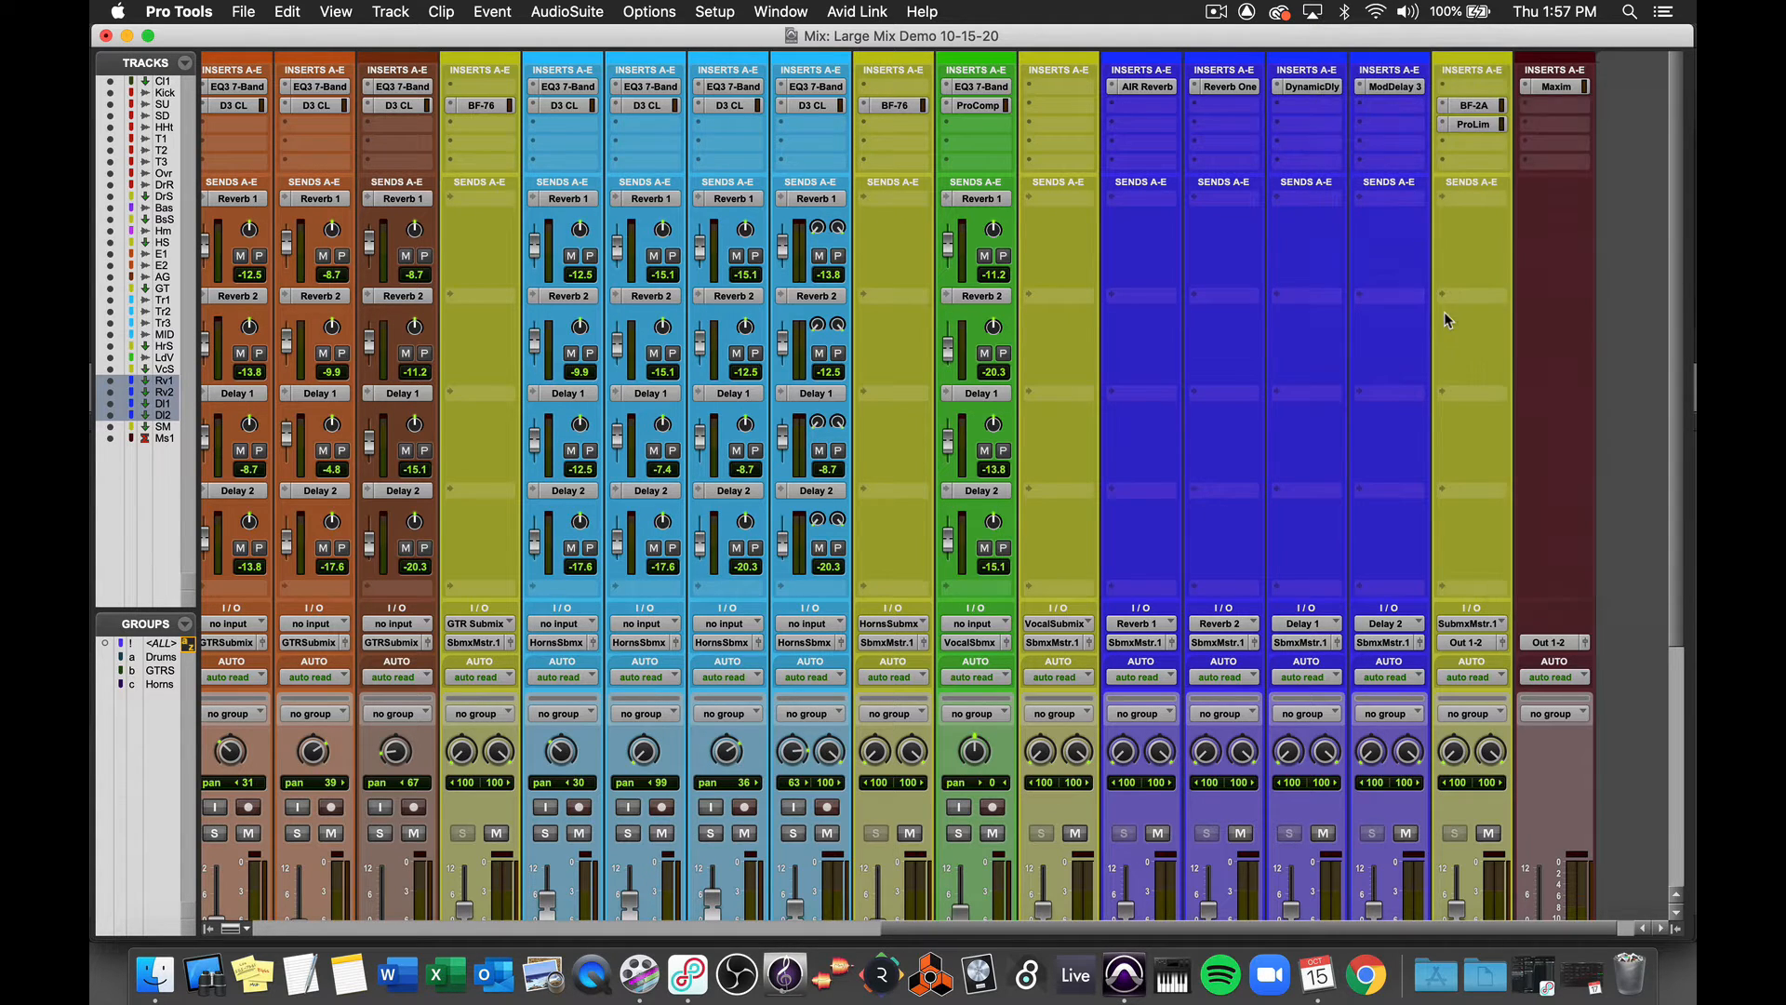
drag(862, 180, 1579, 226)
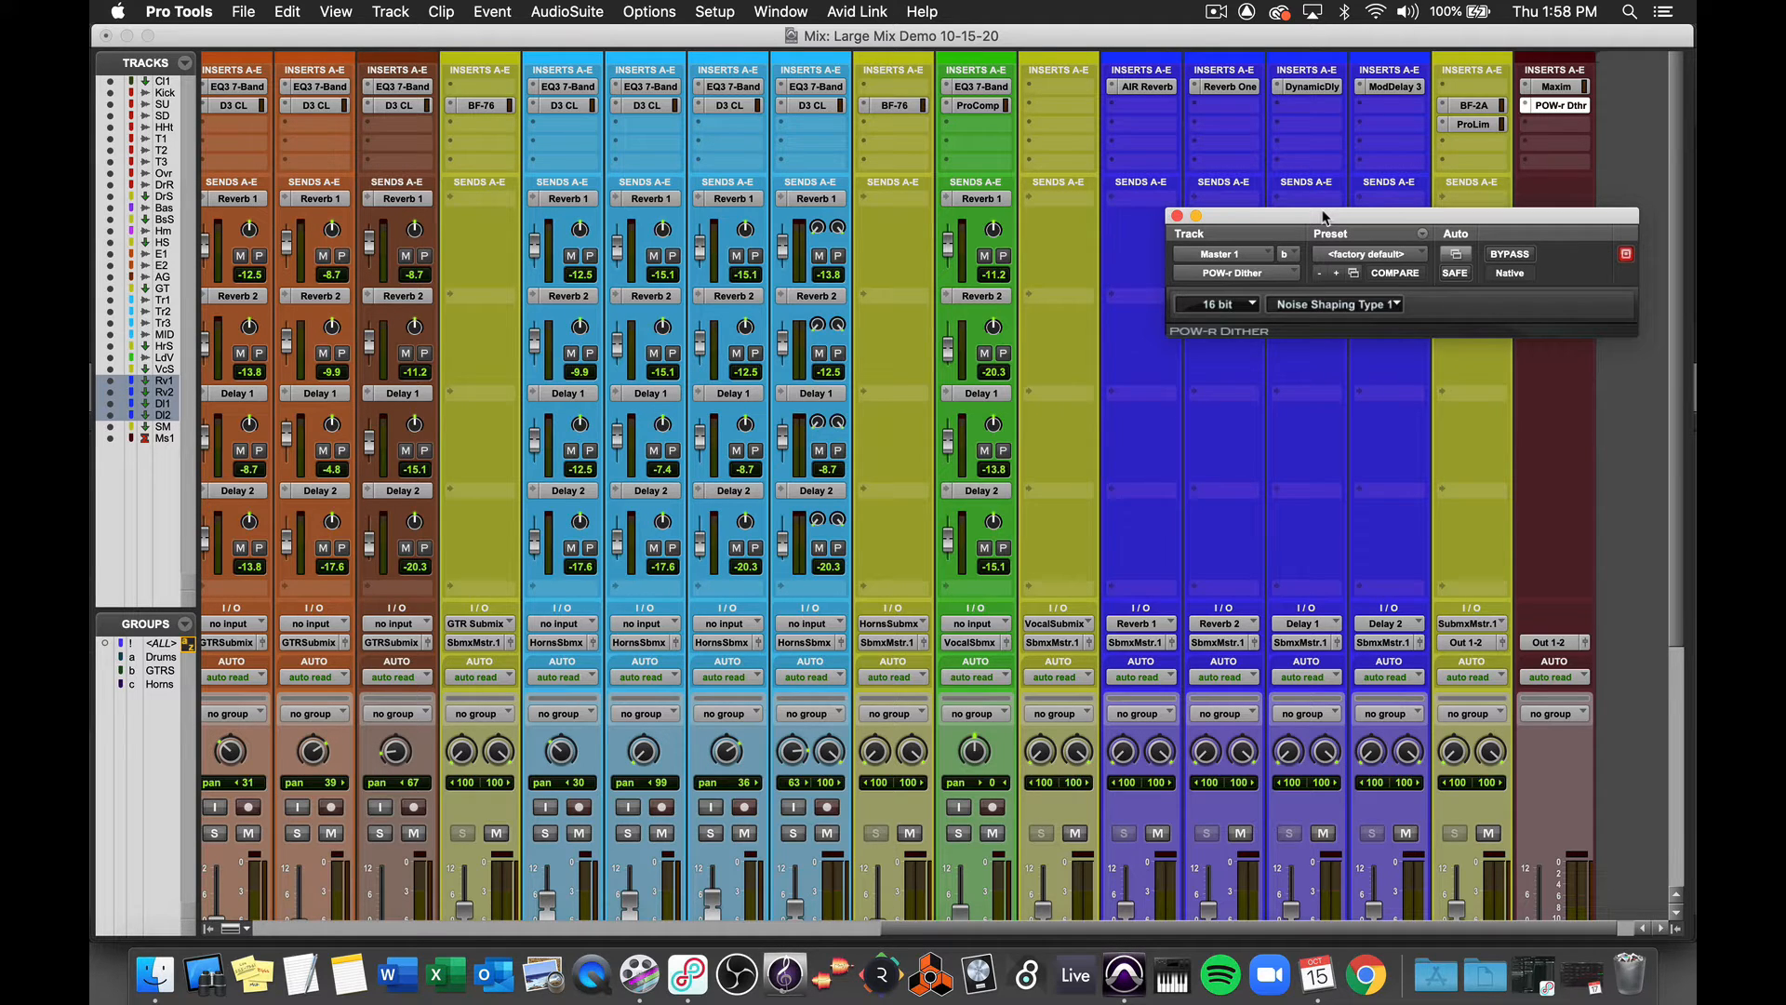
click(1177, 217)
- Reopen the POW-r Dither plug-in to review its bit depth and noise shaping options, keeping Noise Shaping Type 1
scroll(1403, 275, down, 6)
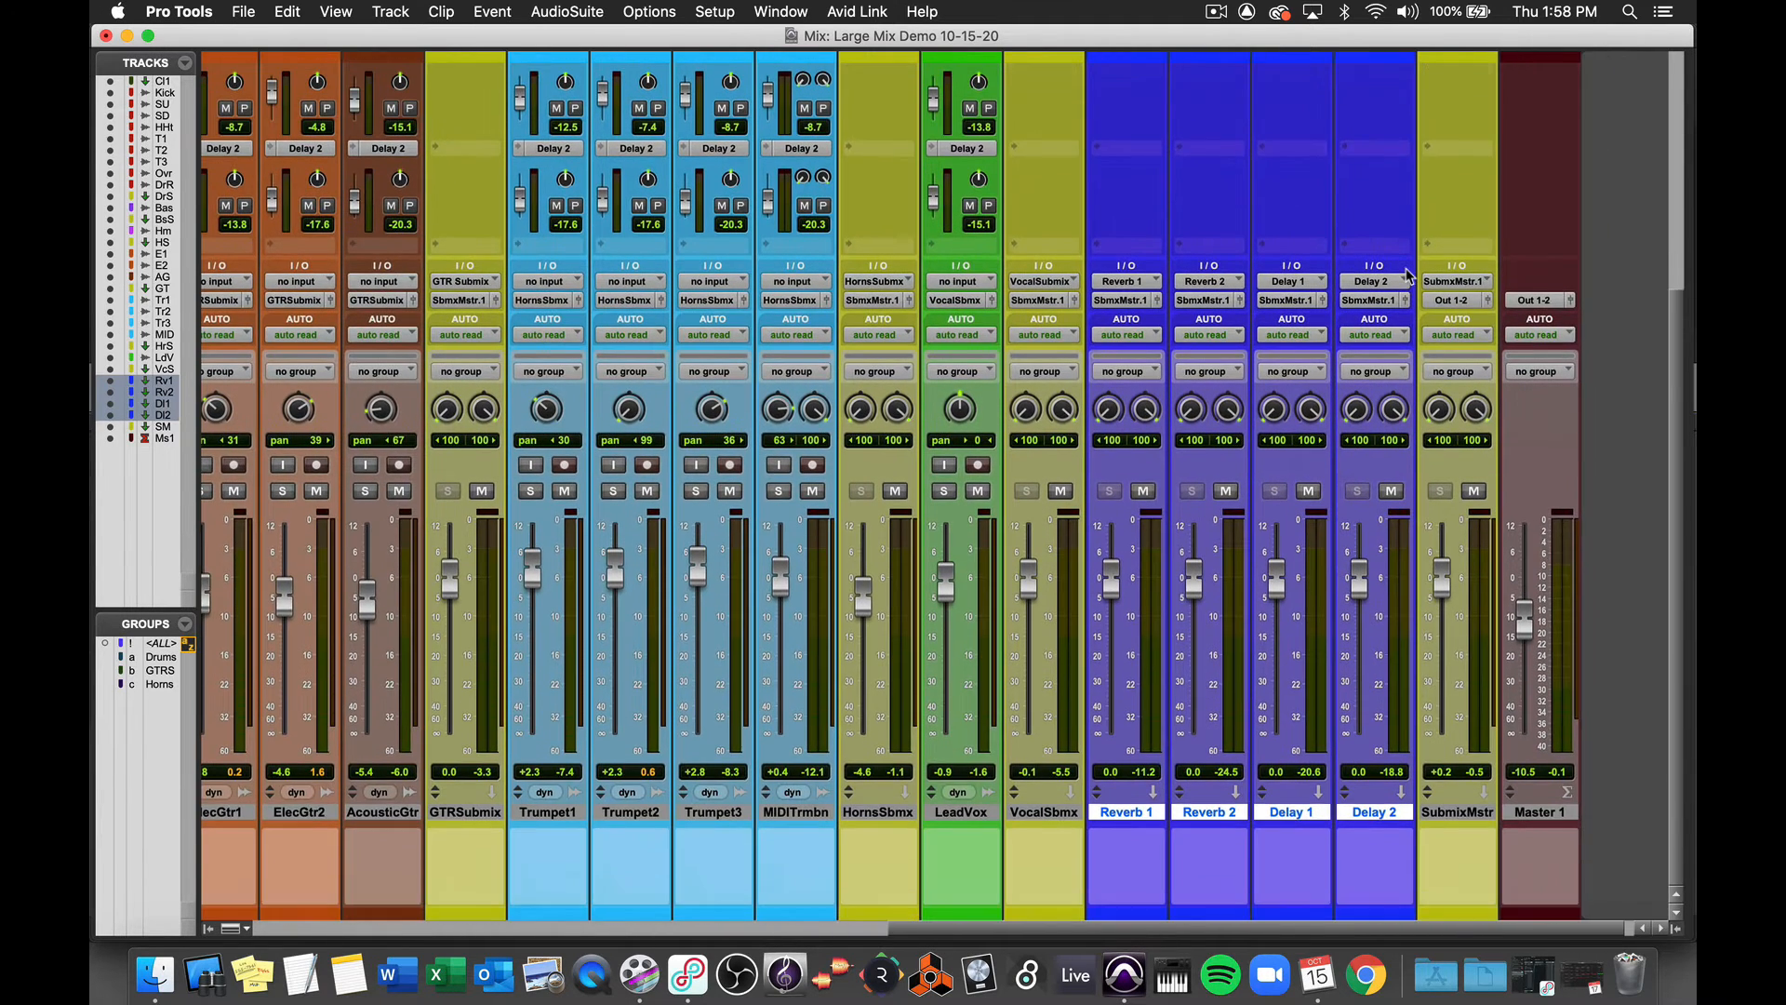
scroll(1407, 276, up, 6)
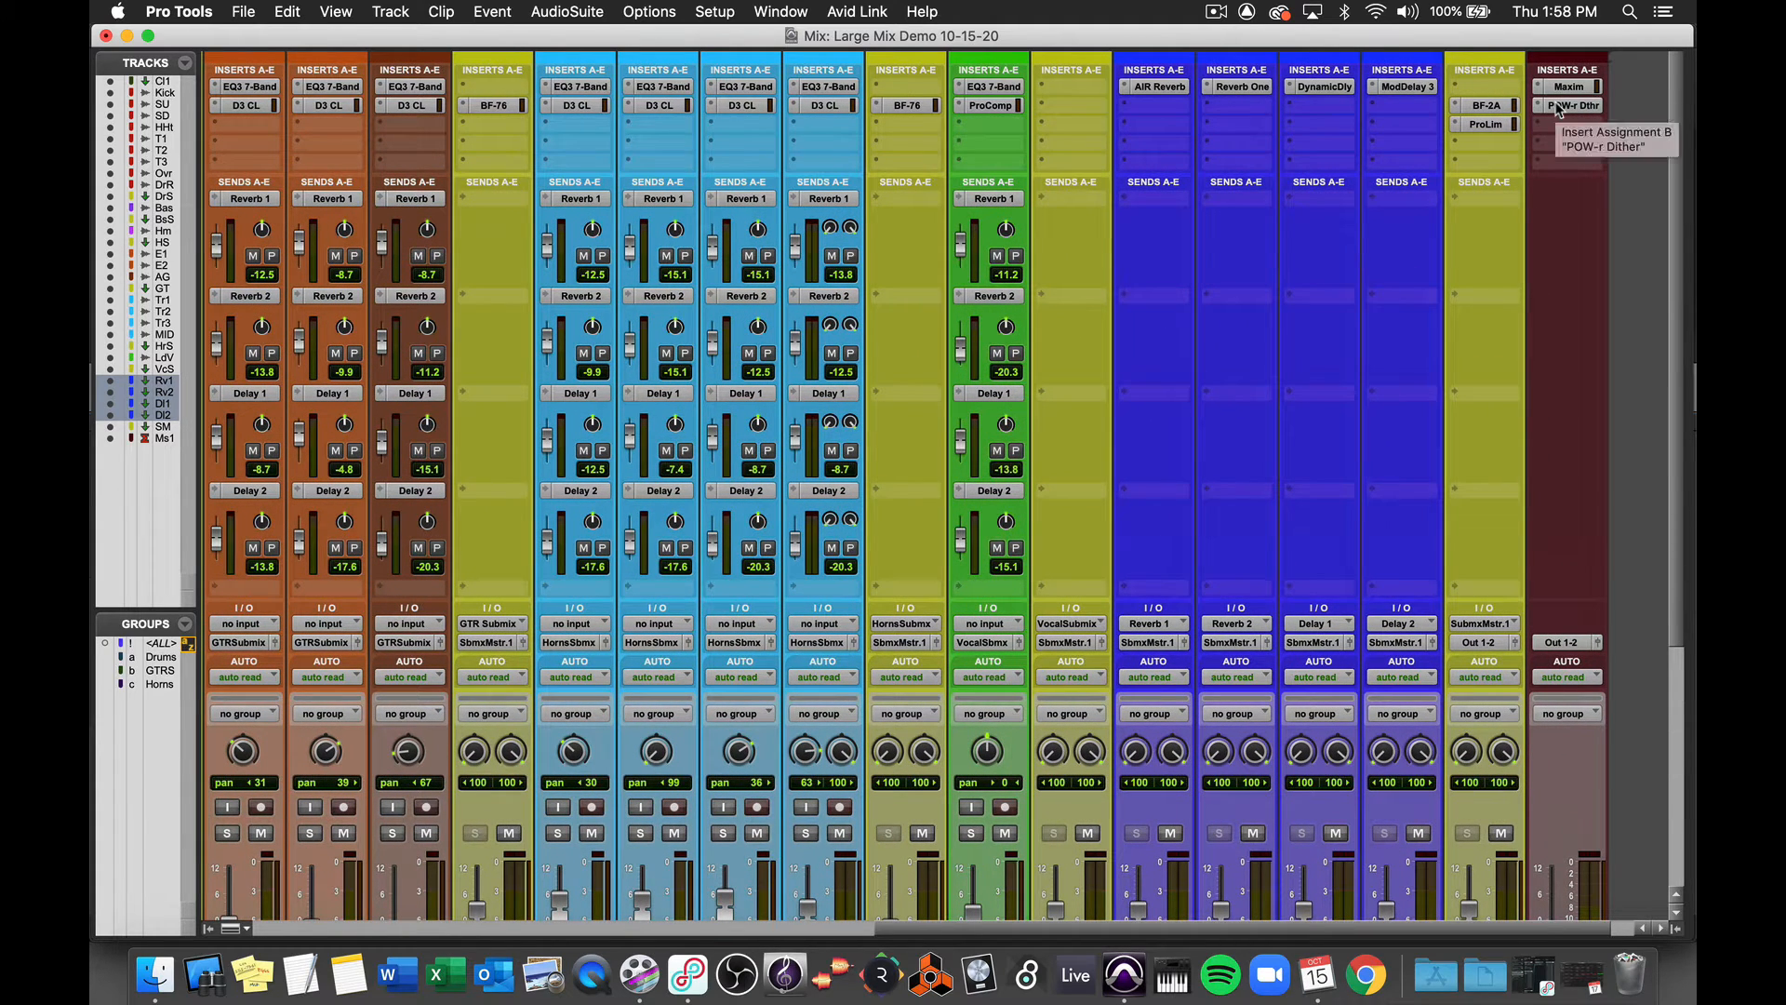
click(1559, 110)
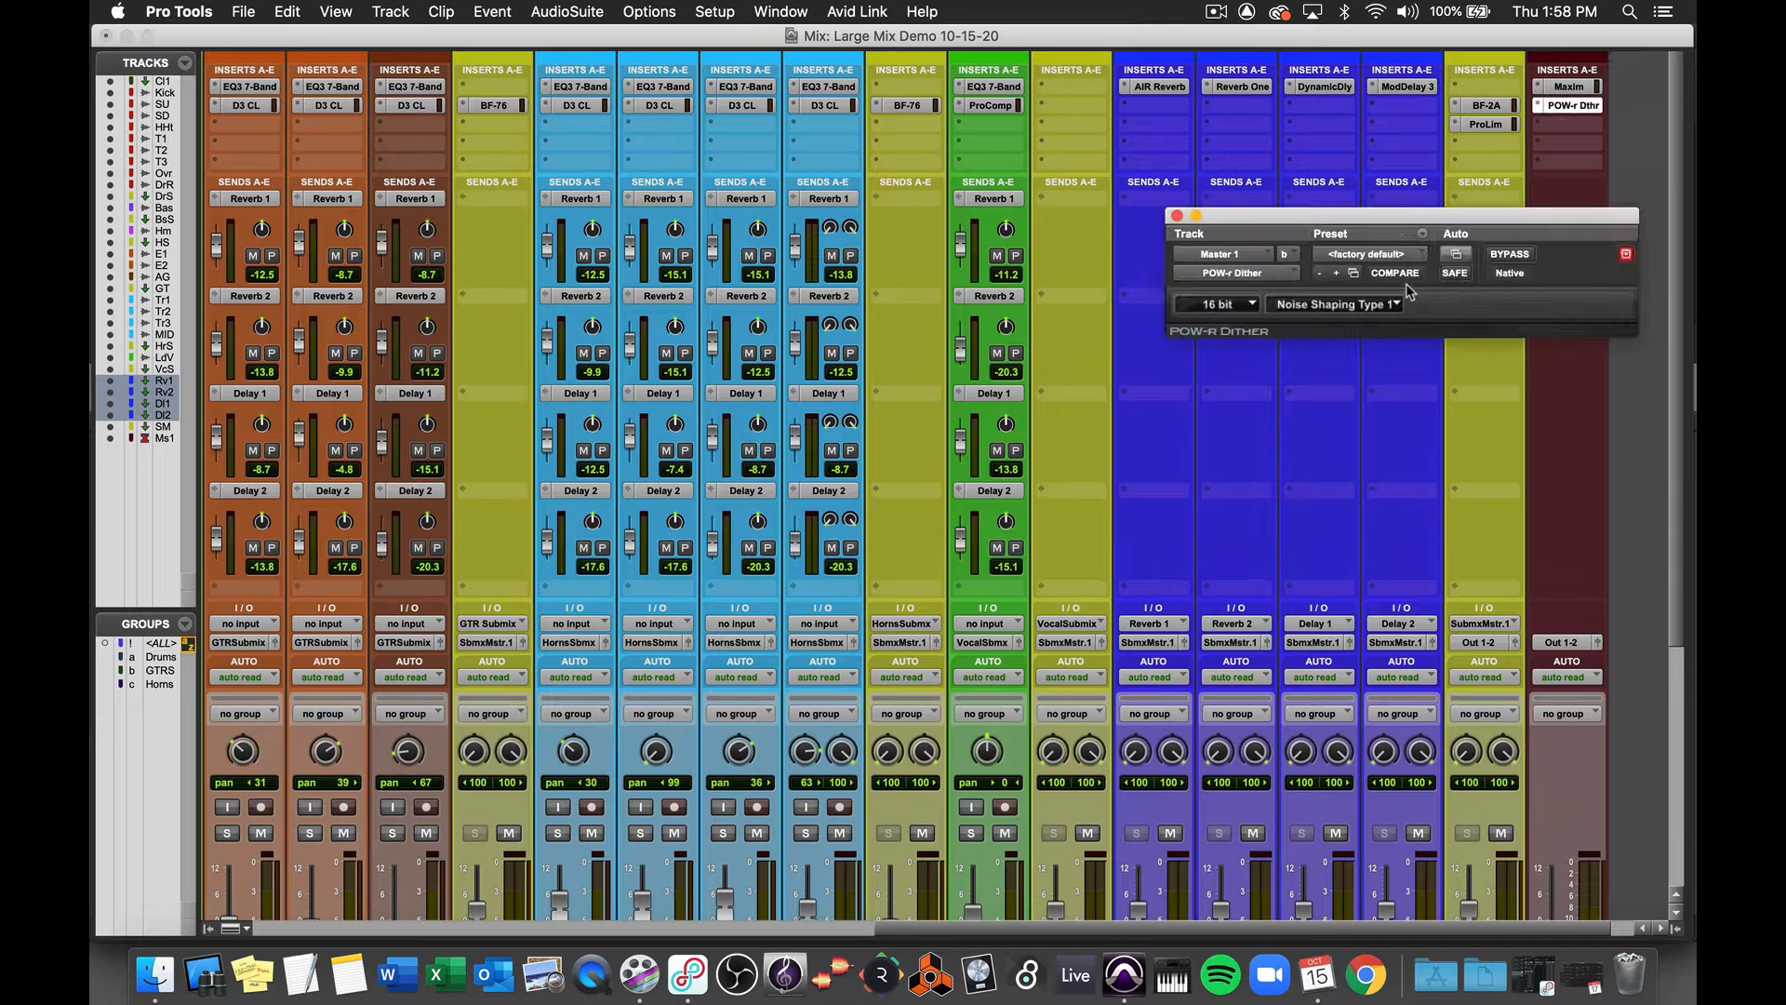
click(1390, 305)
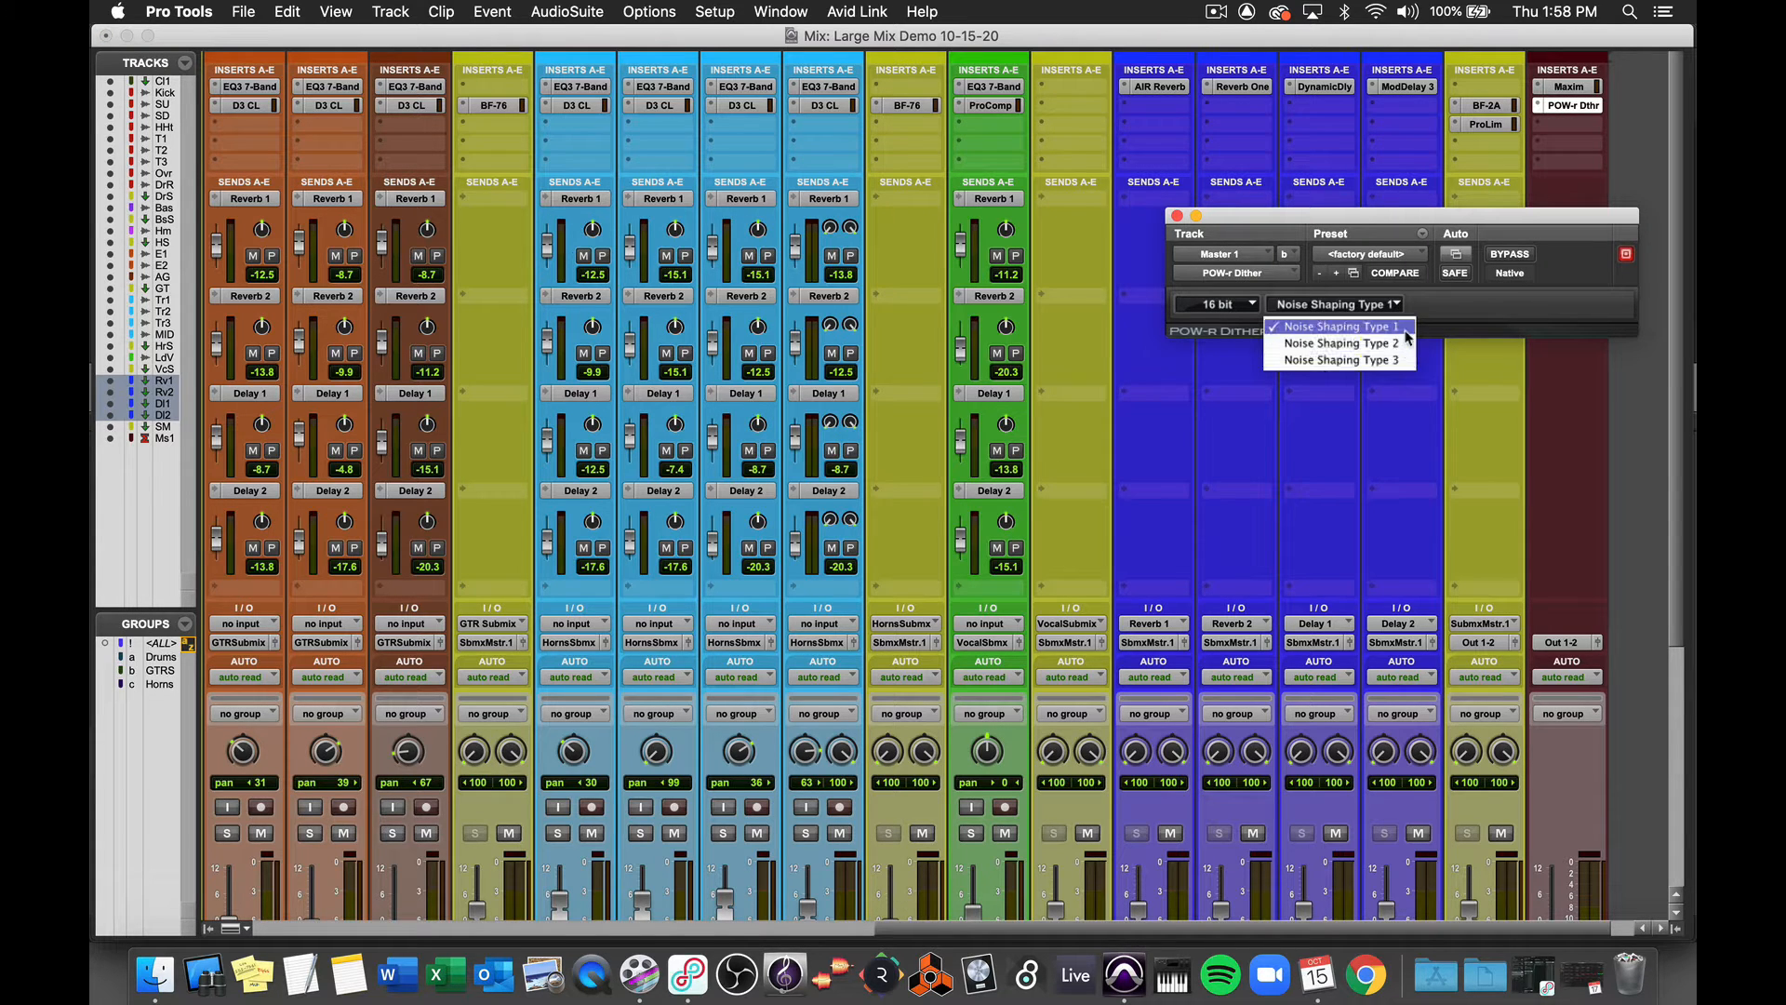
click(1446, 313)
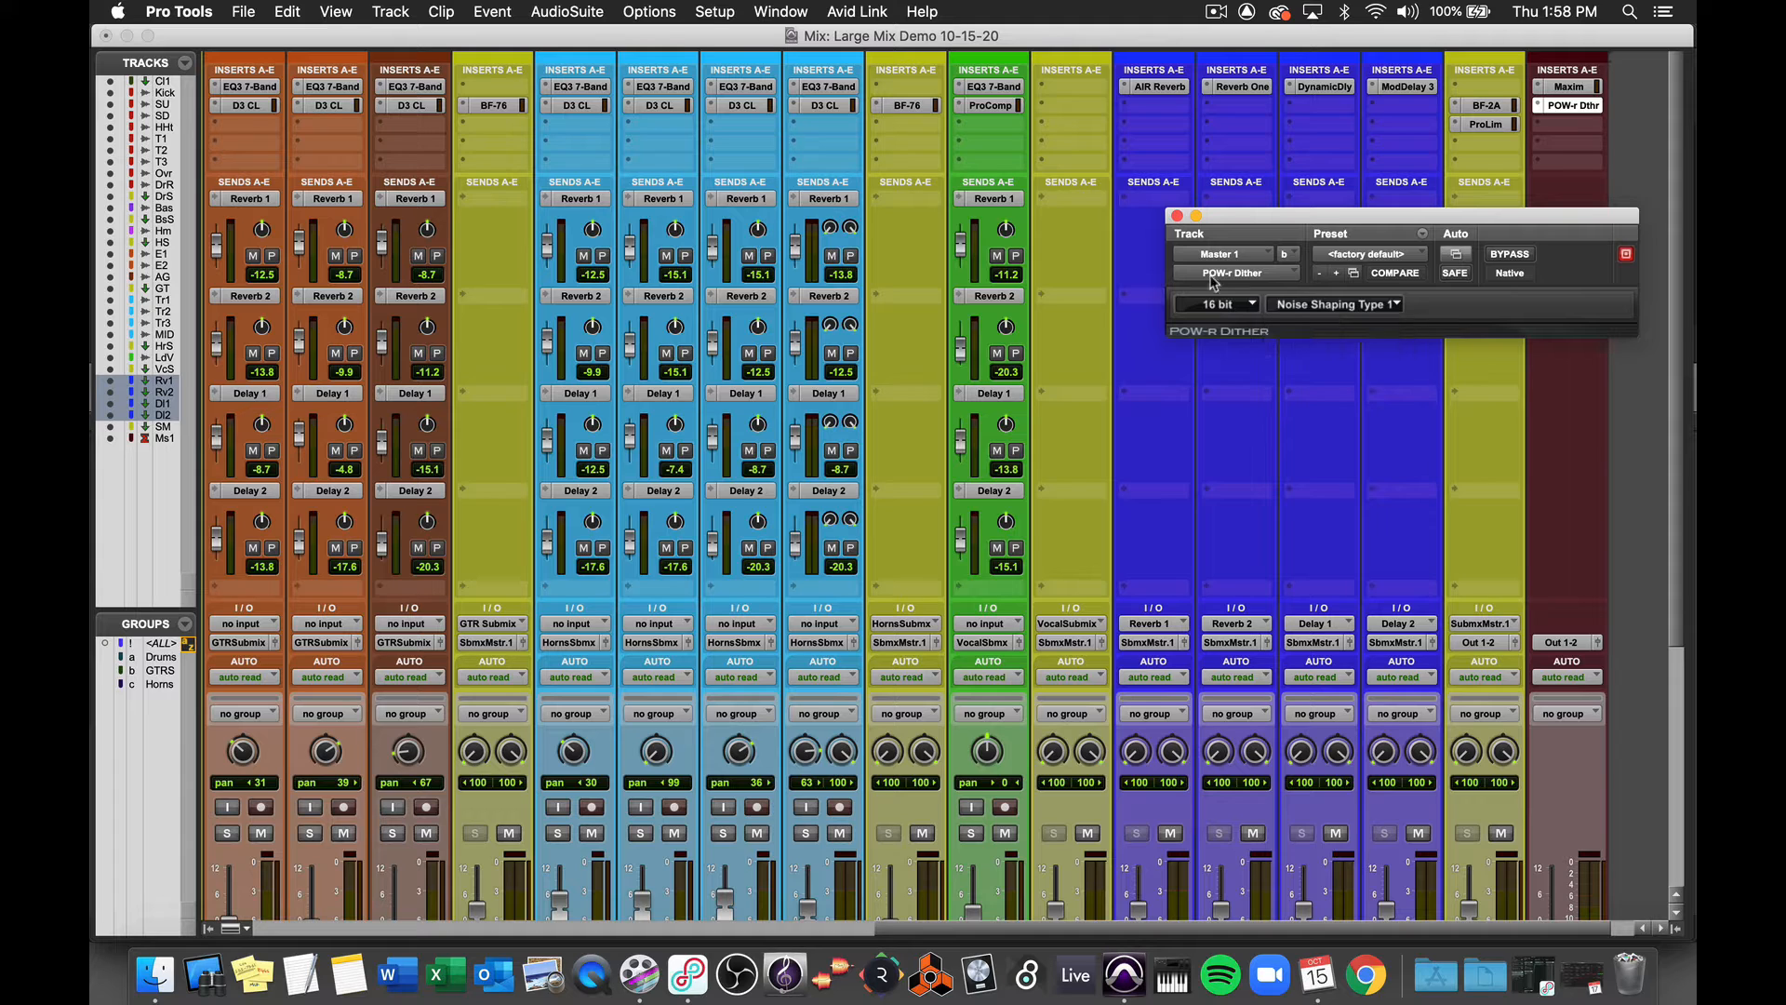
click(1177, 216)
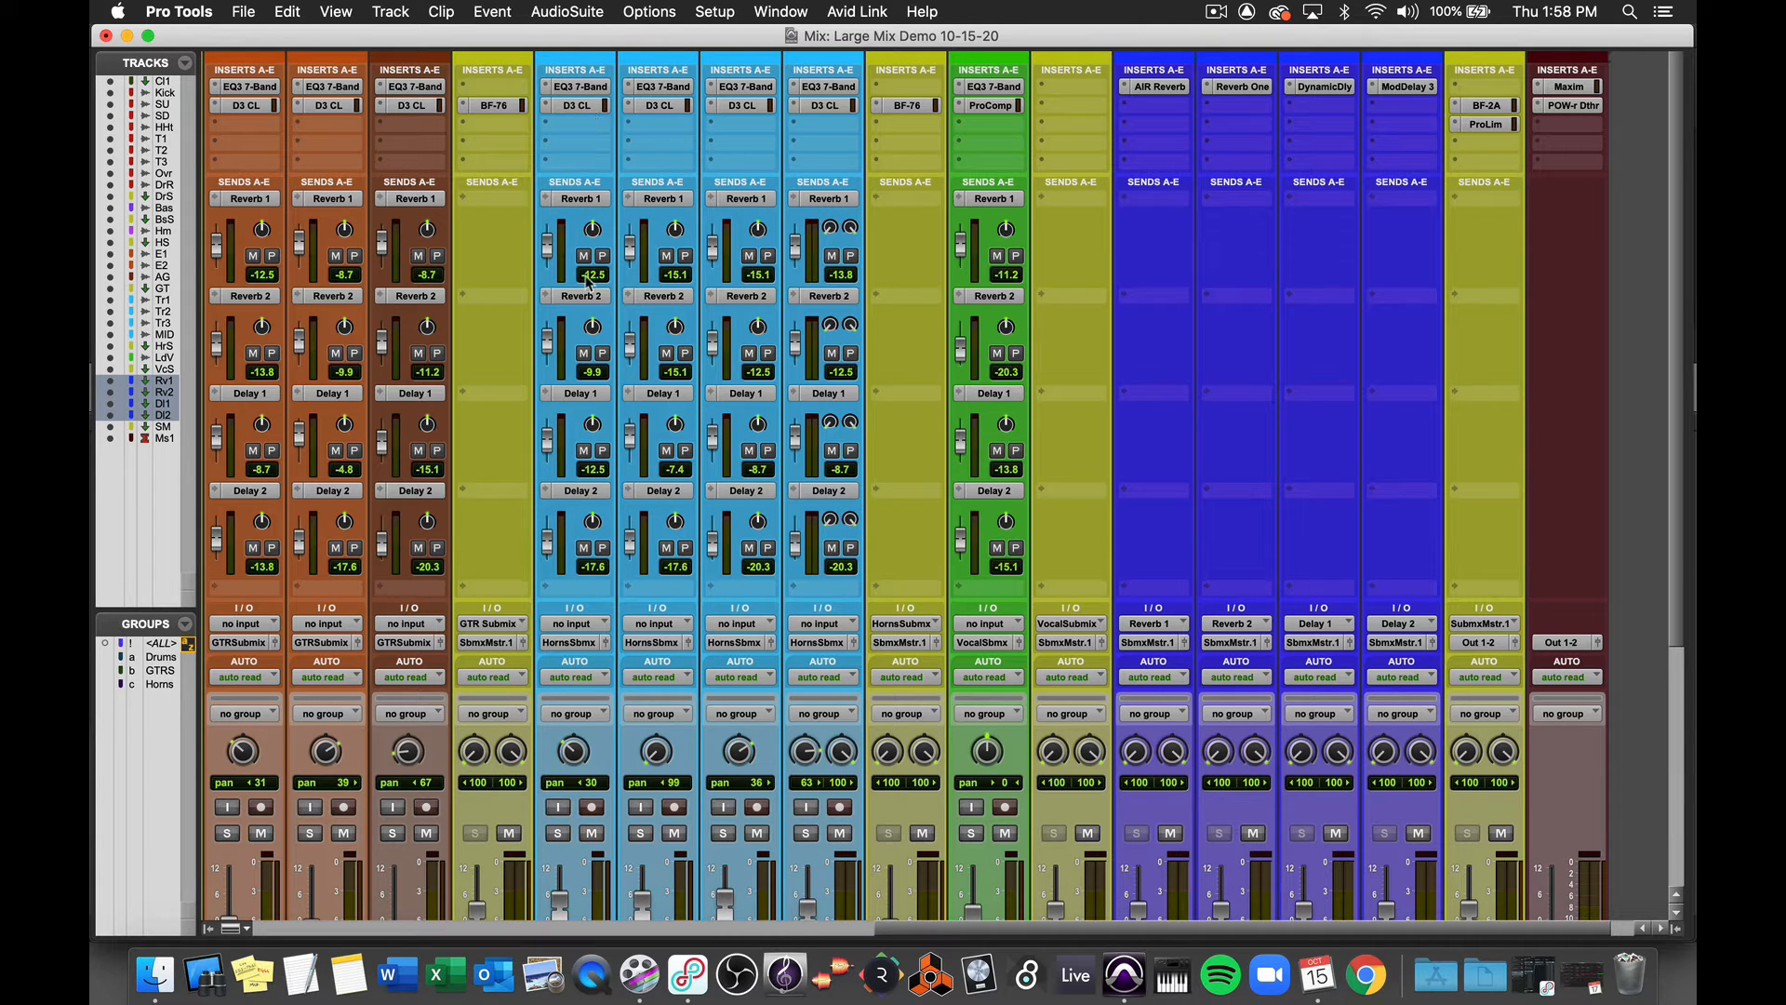
- Switch to the Edit window and zoom and scroll through the tracks to view the session's clips
key(super+equal)
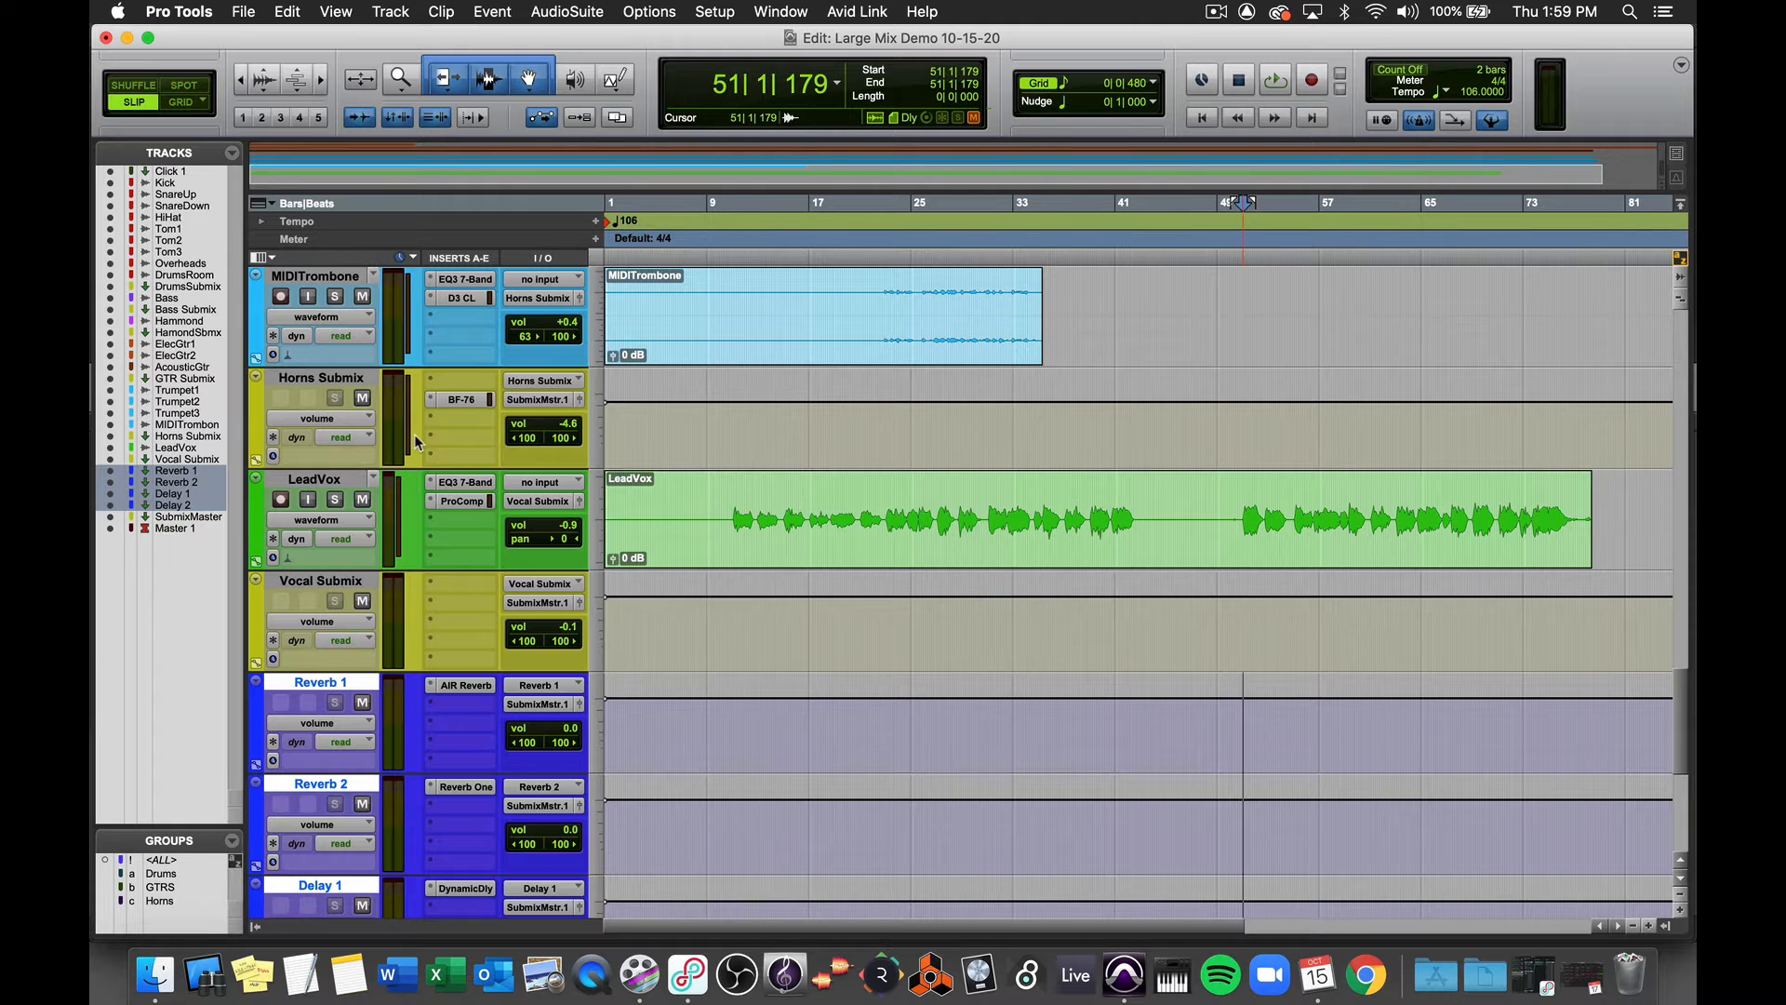
key(r)
scroll(726, 407, up, 10)
key(r)
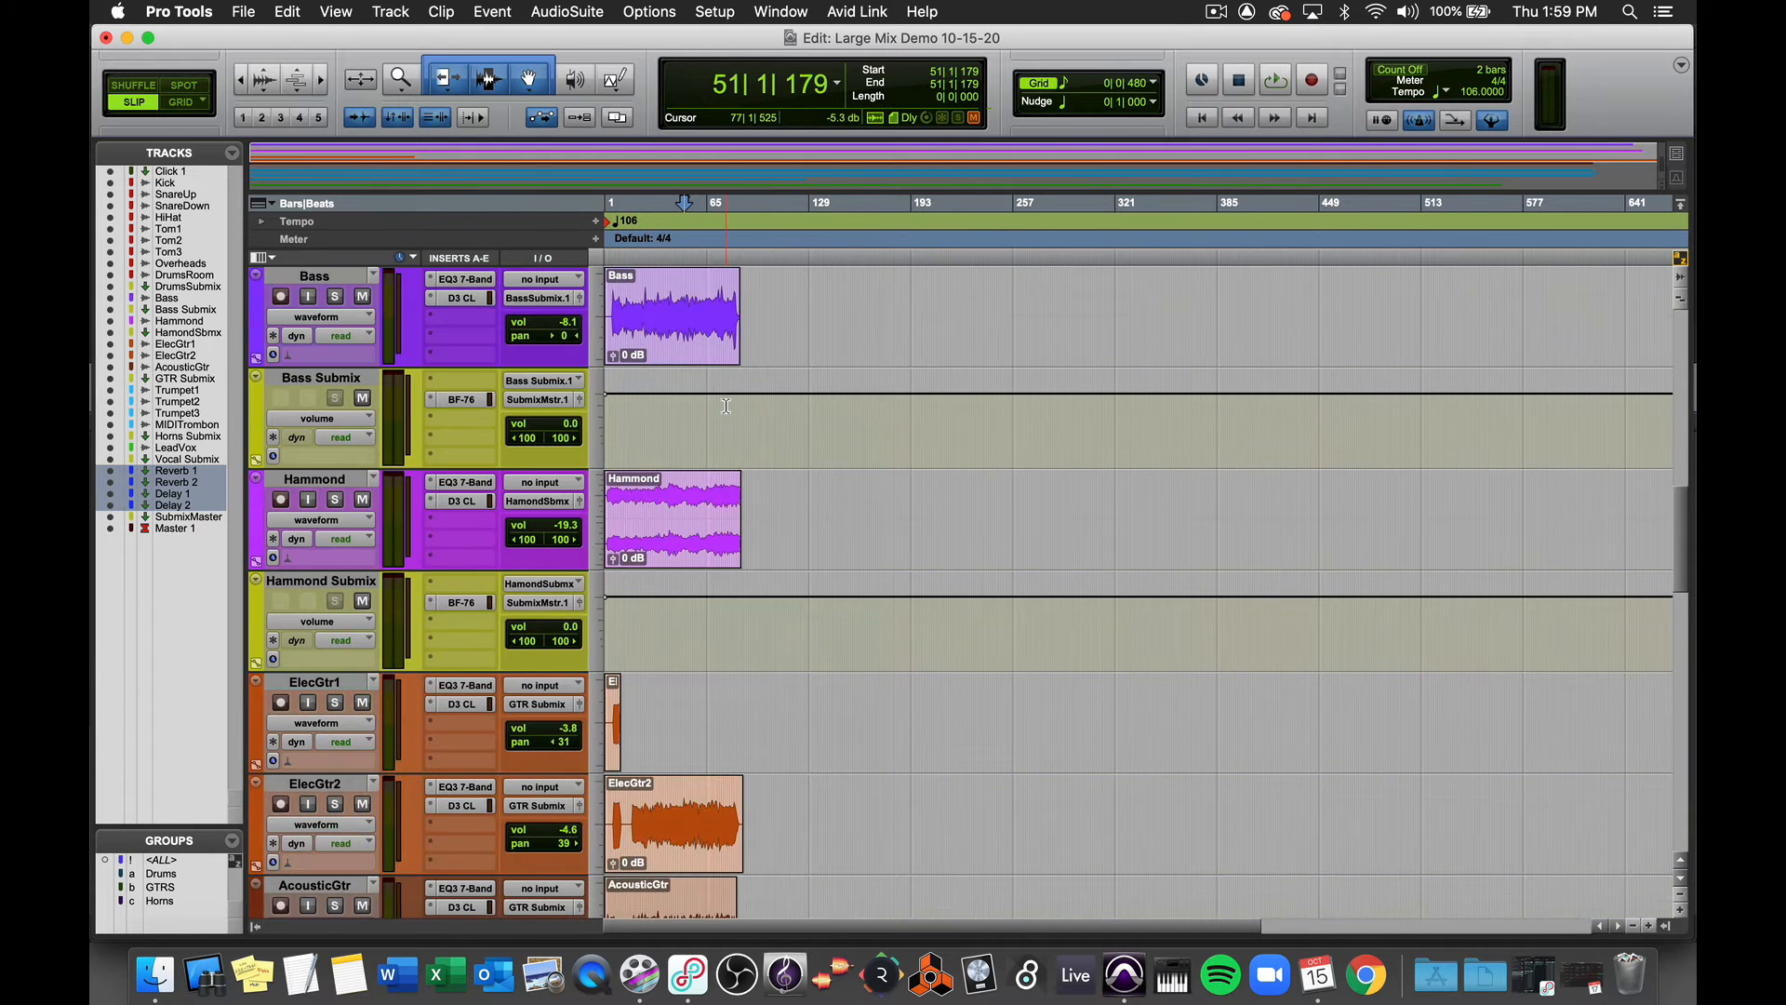
scroll(726, 406, down, 2)
key(t)
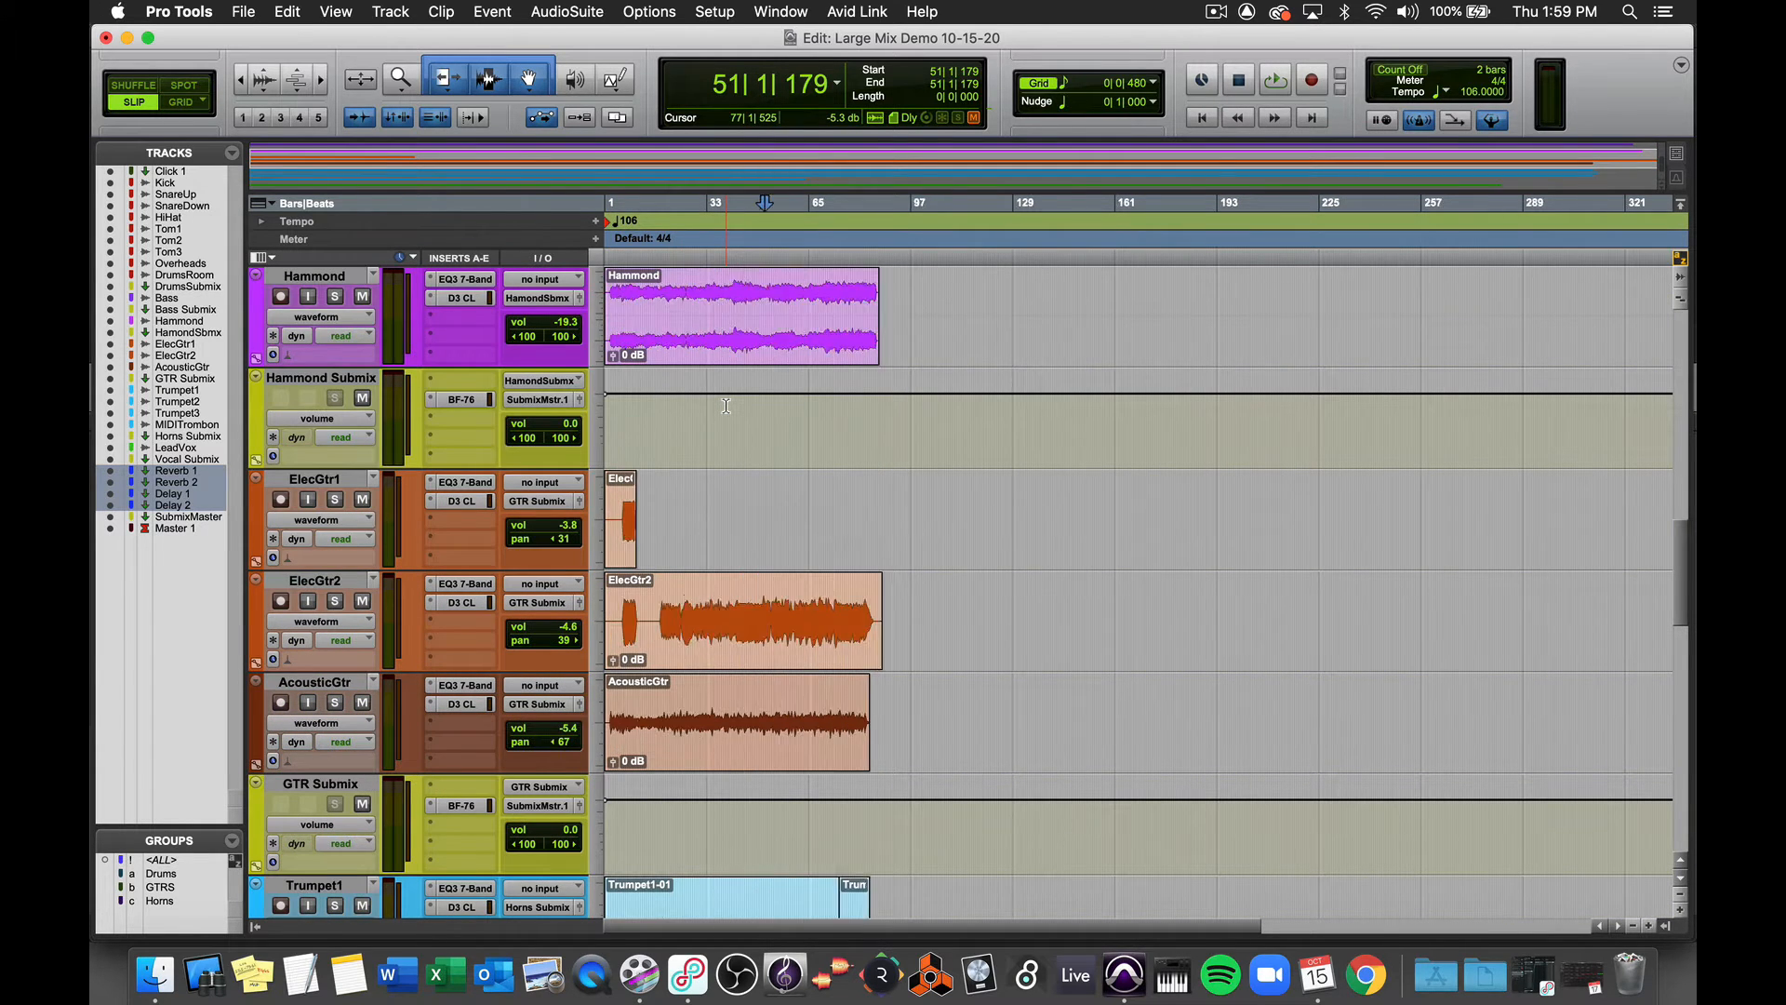
key(t)
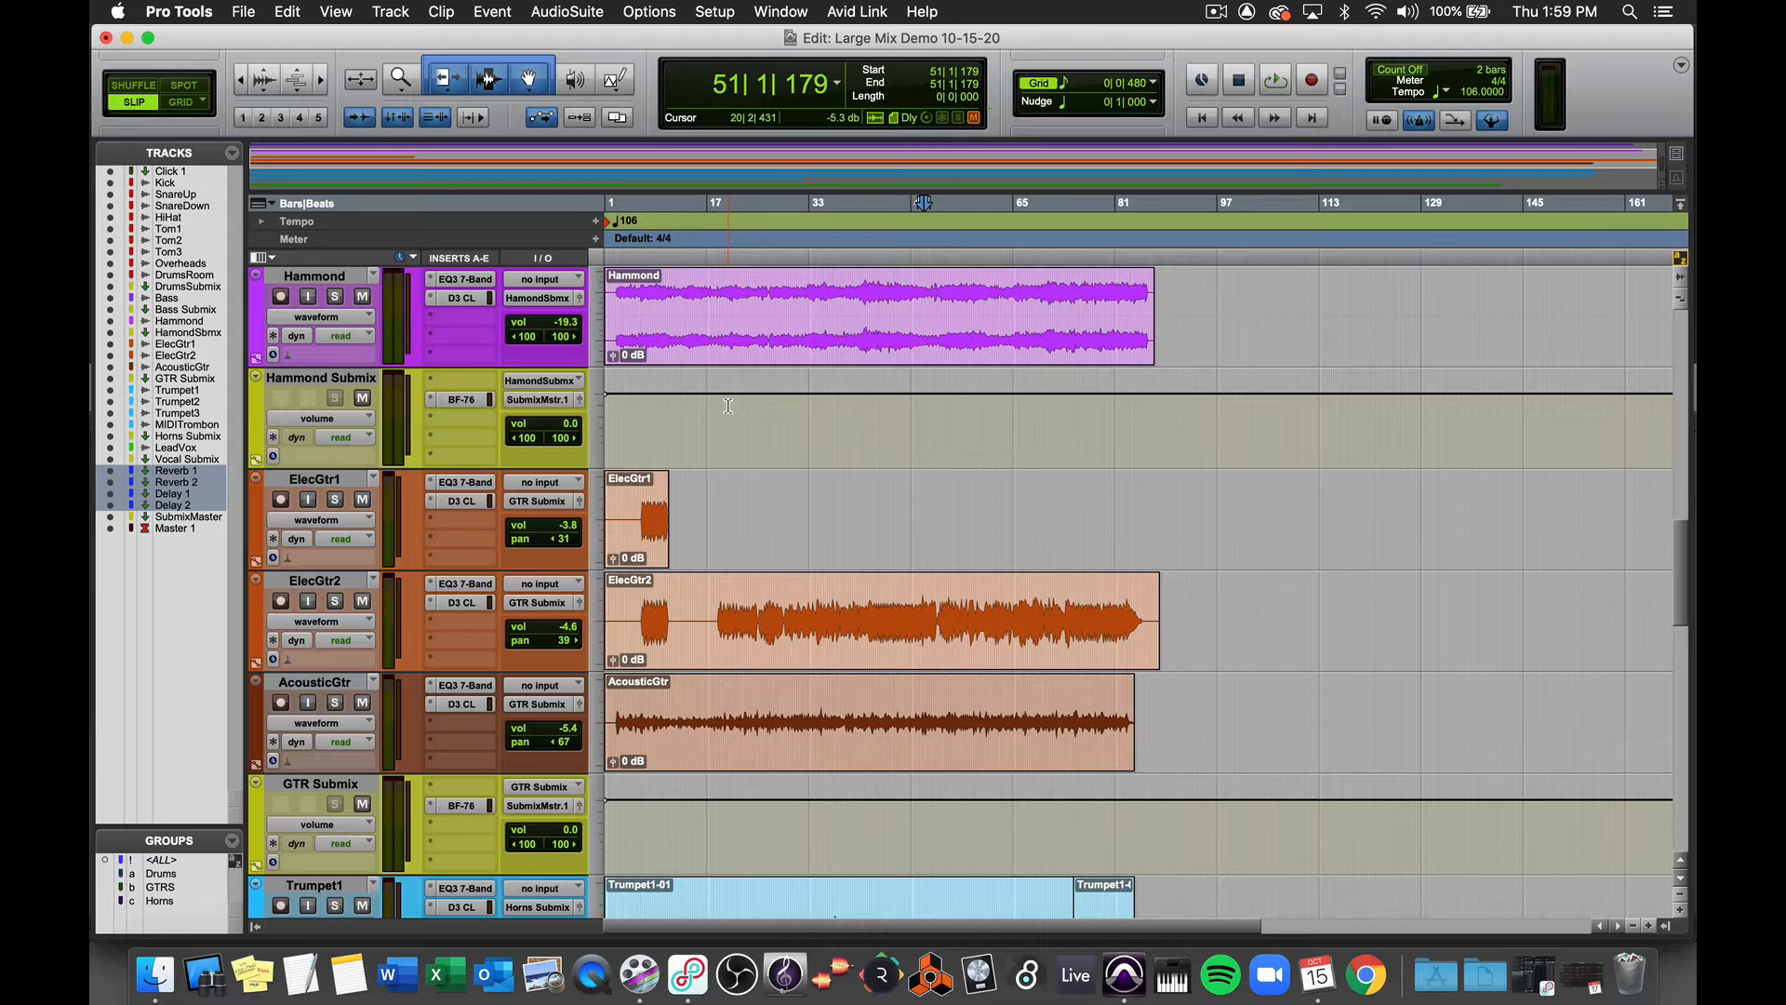
scroll(729, 406, down, 4)
scroll(729, 406, down, 7)
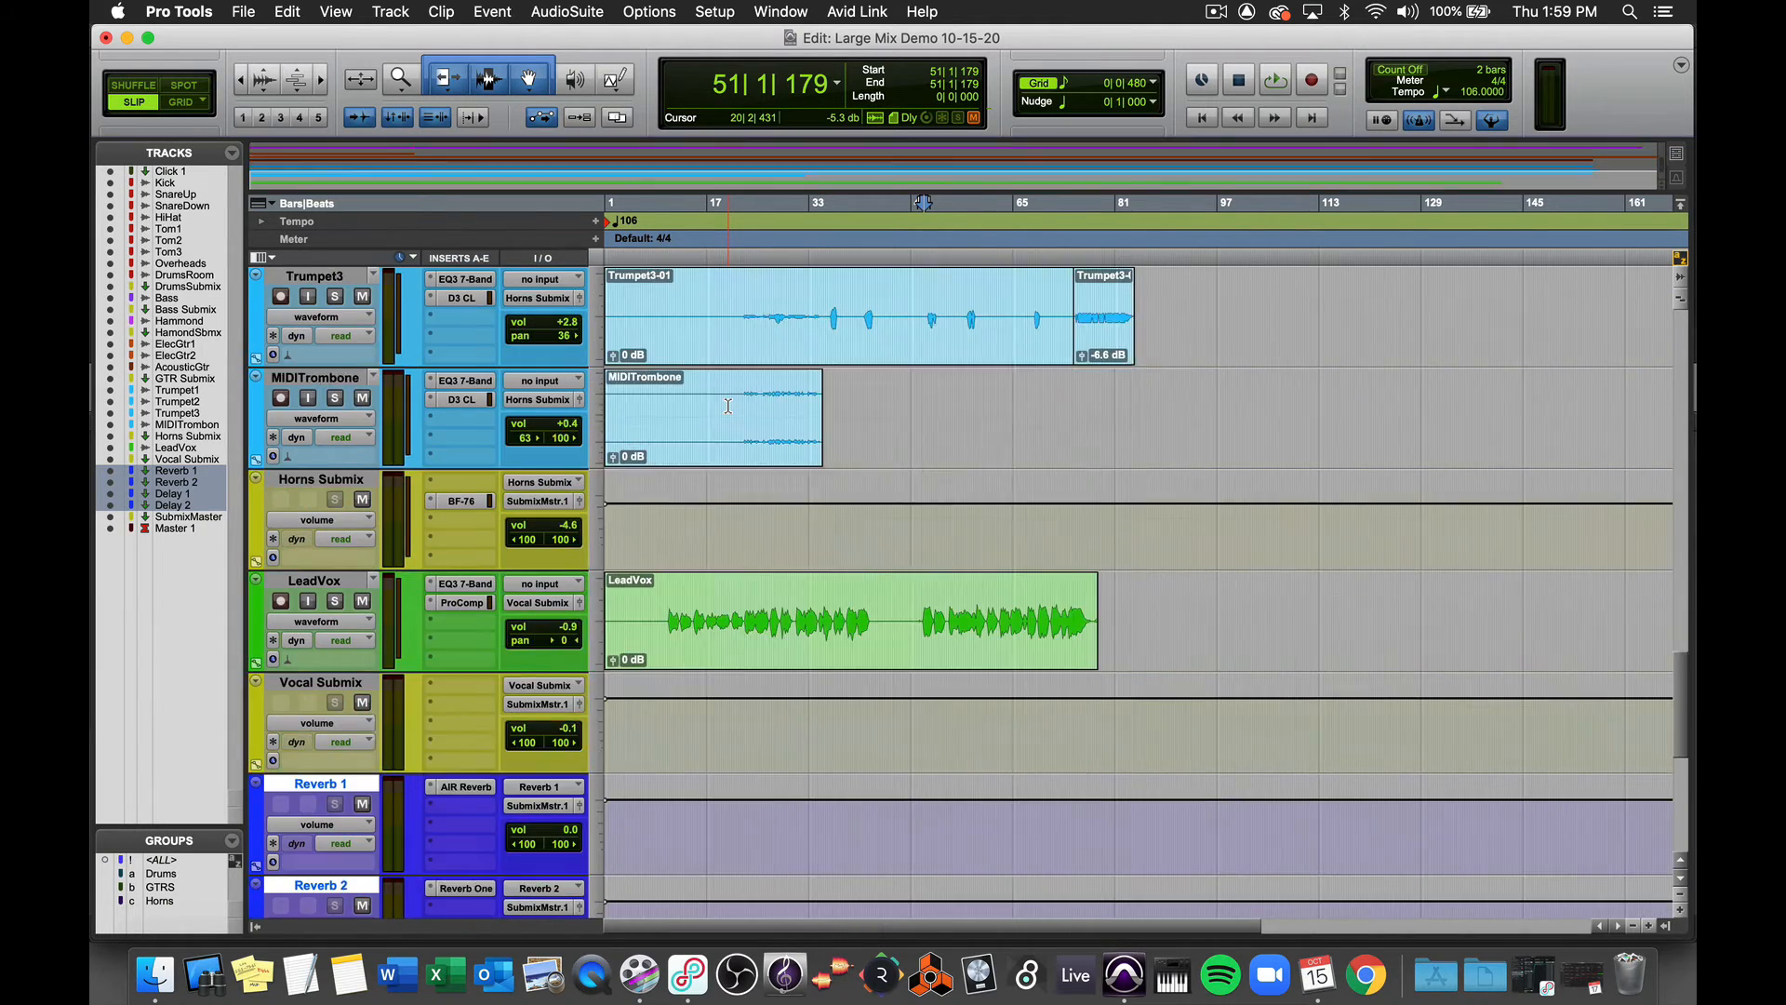
scroll(728, 407, up, 20)
scroll(729, 406, up, 5)
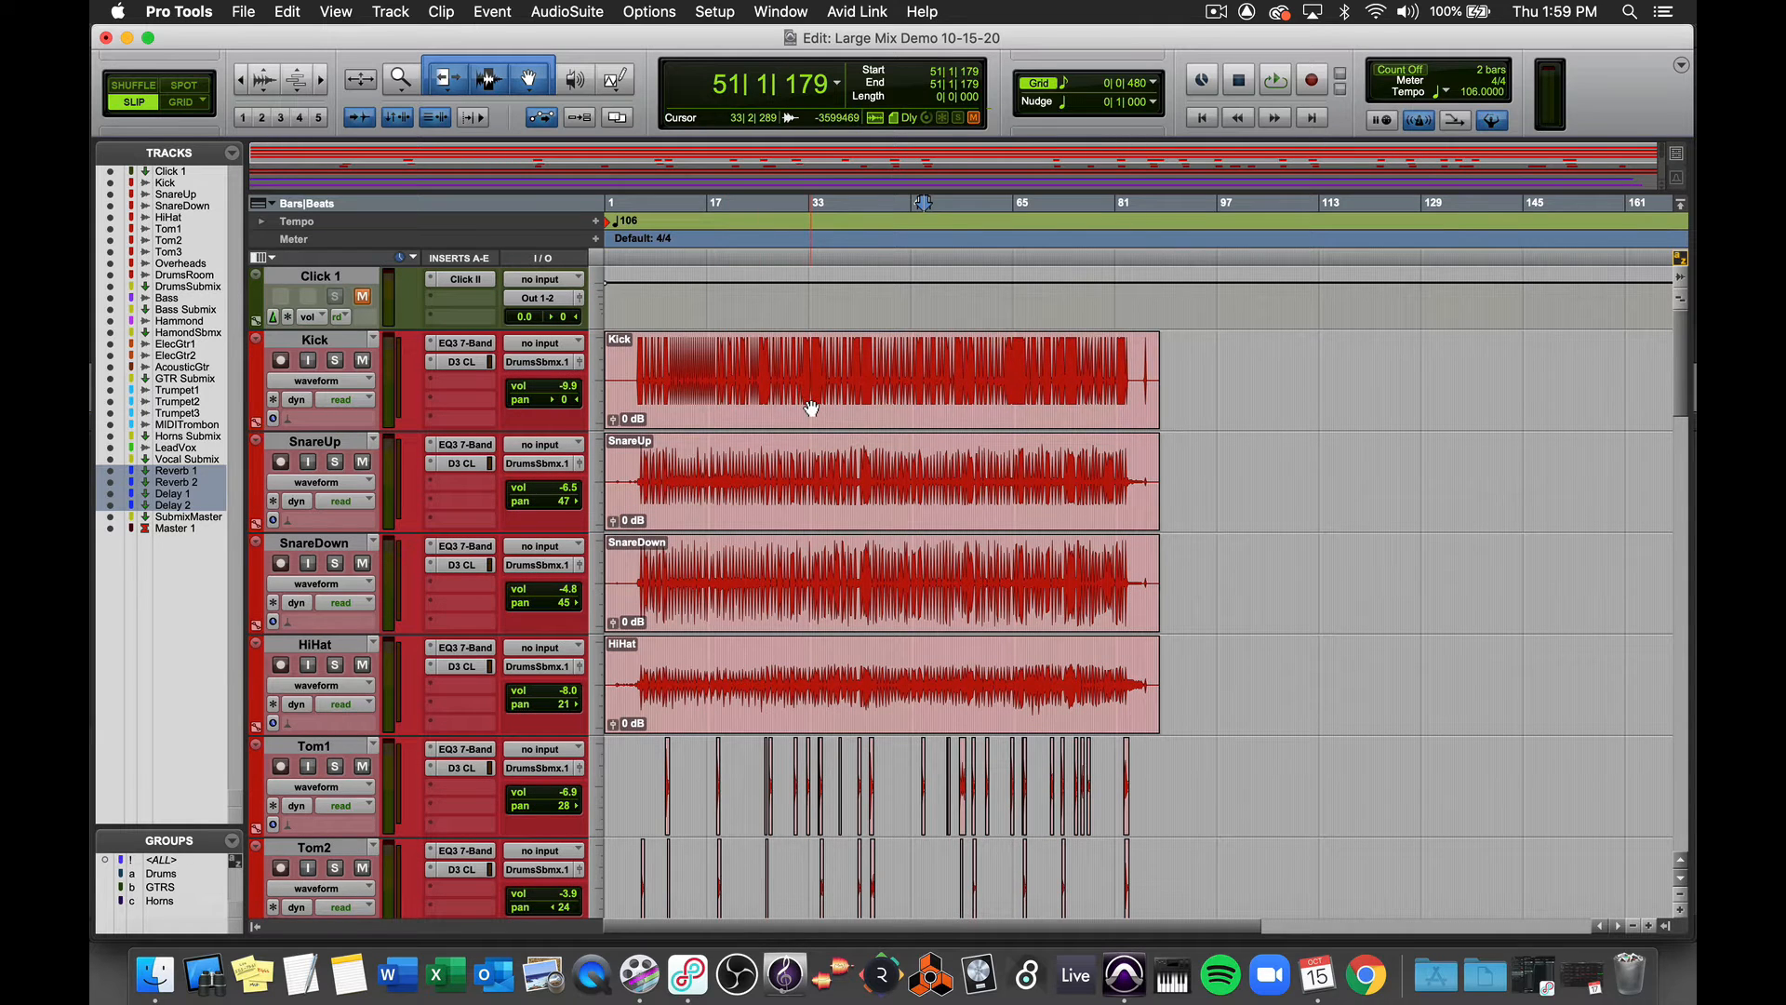
- Select the Kick clip from the session start through its end to define the bounce range, checking clip ends across the tracks
click(813, 408)
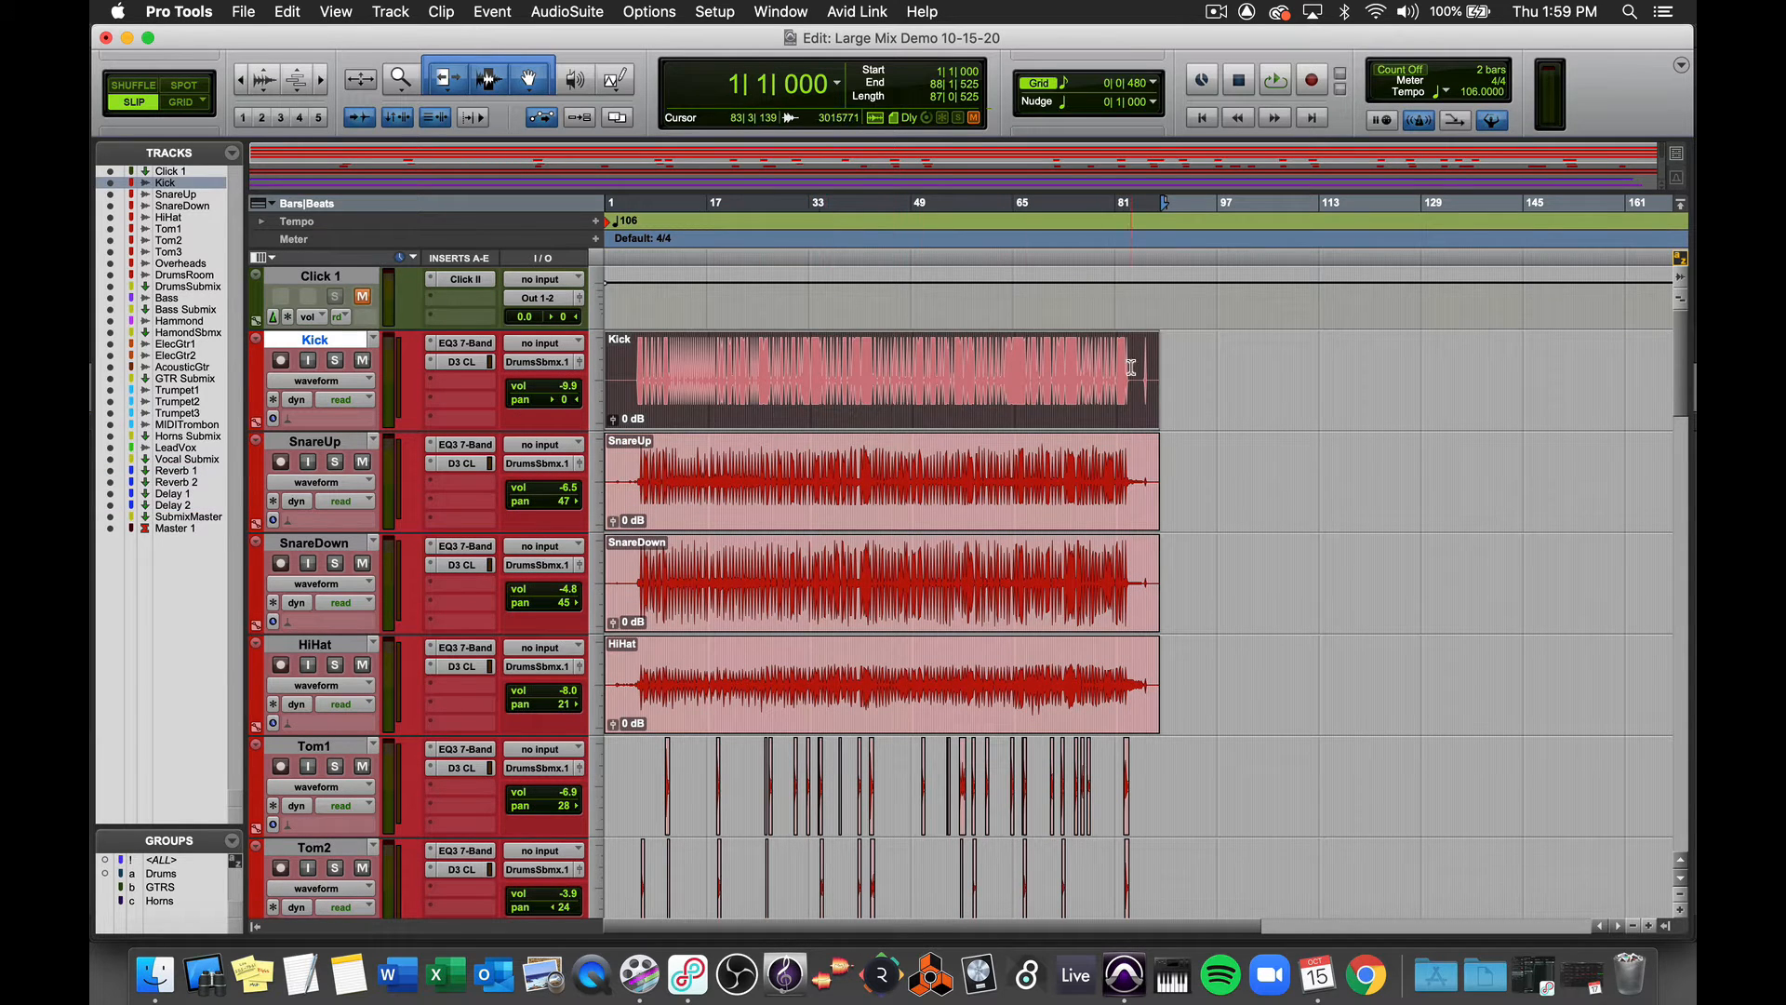
key(super+bracketright)
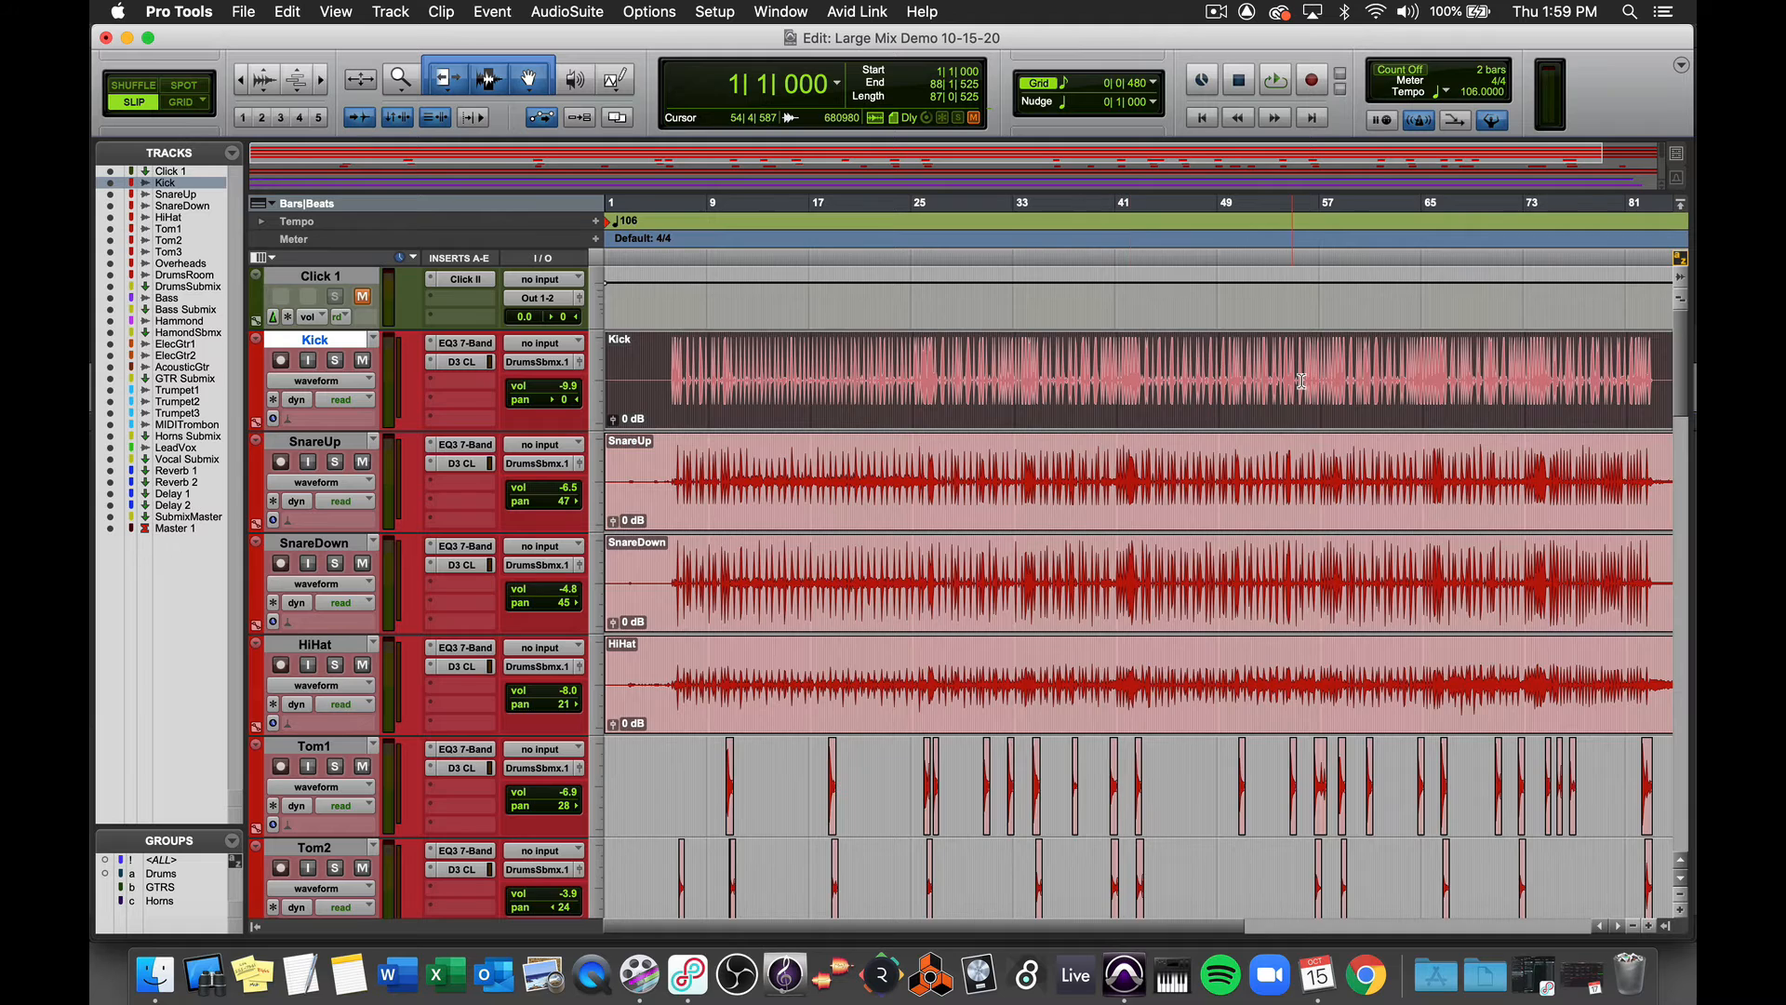
scroll(1294, 372, right, 5)
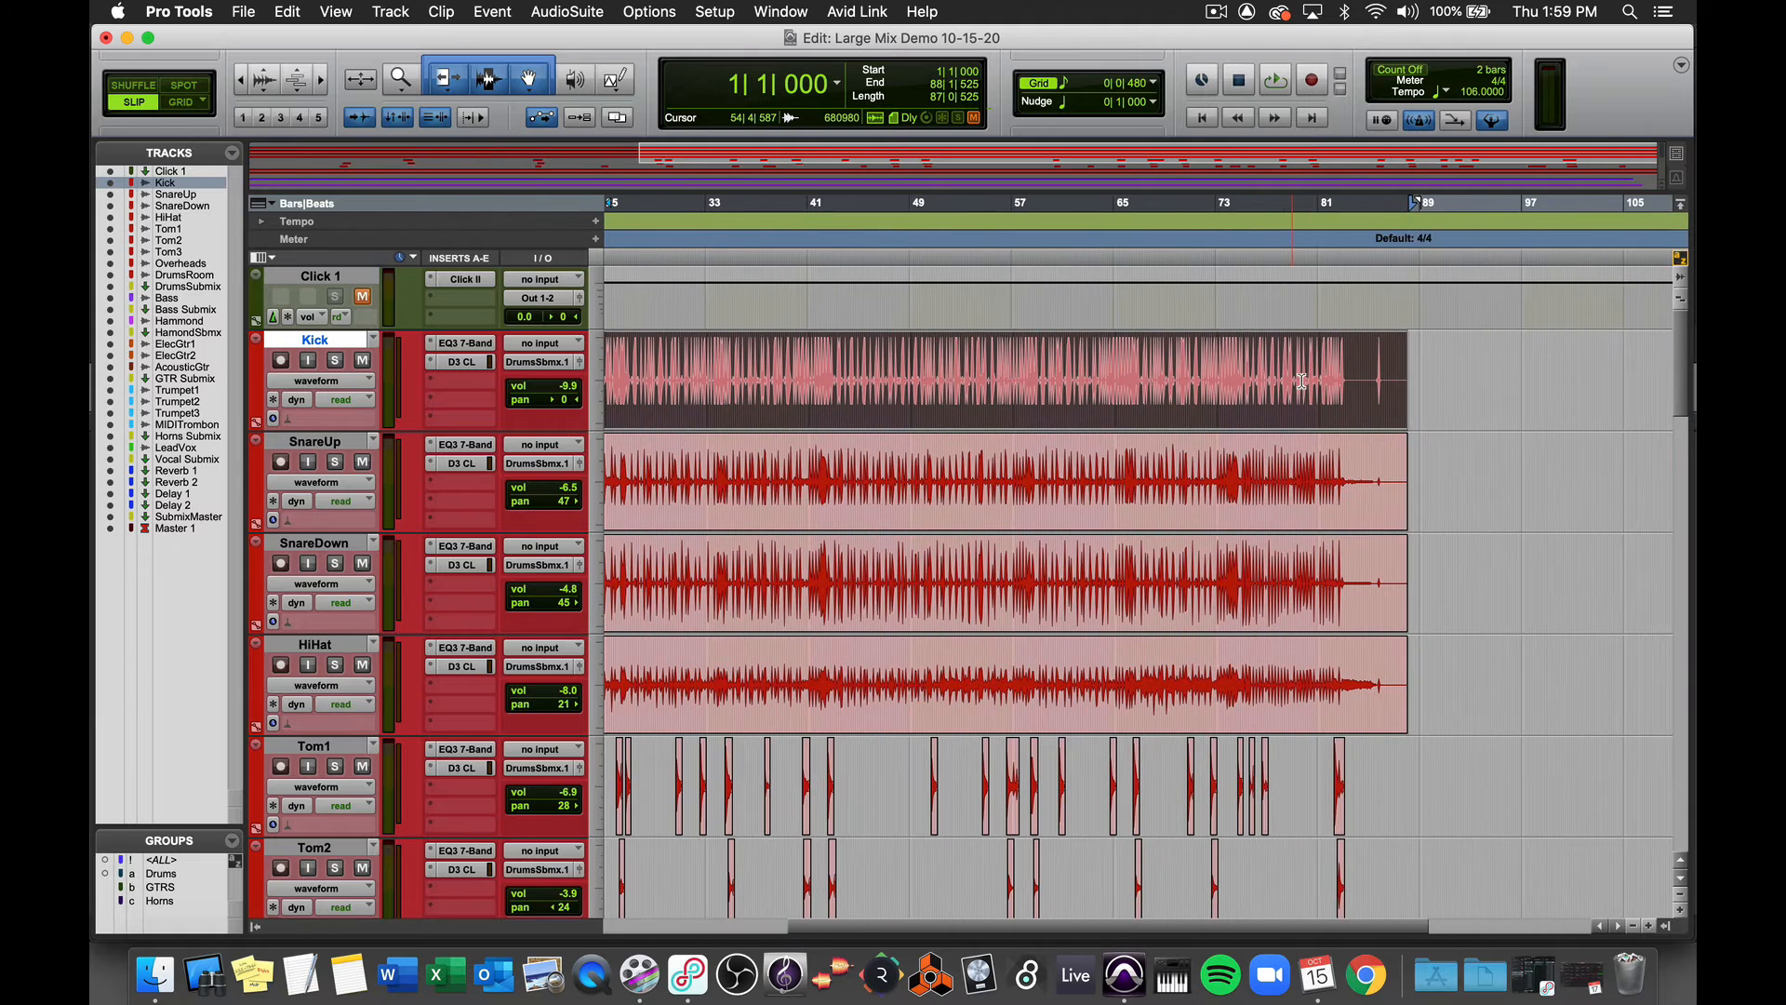
shift+click(1412, 360)
scroll(1412, 360, down, 11)
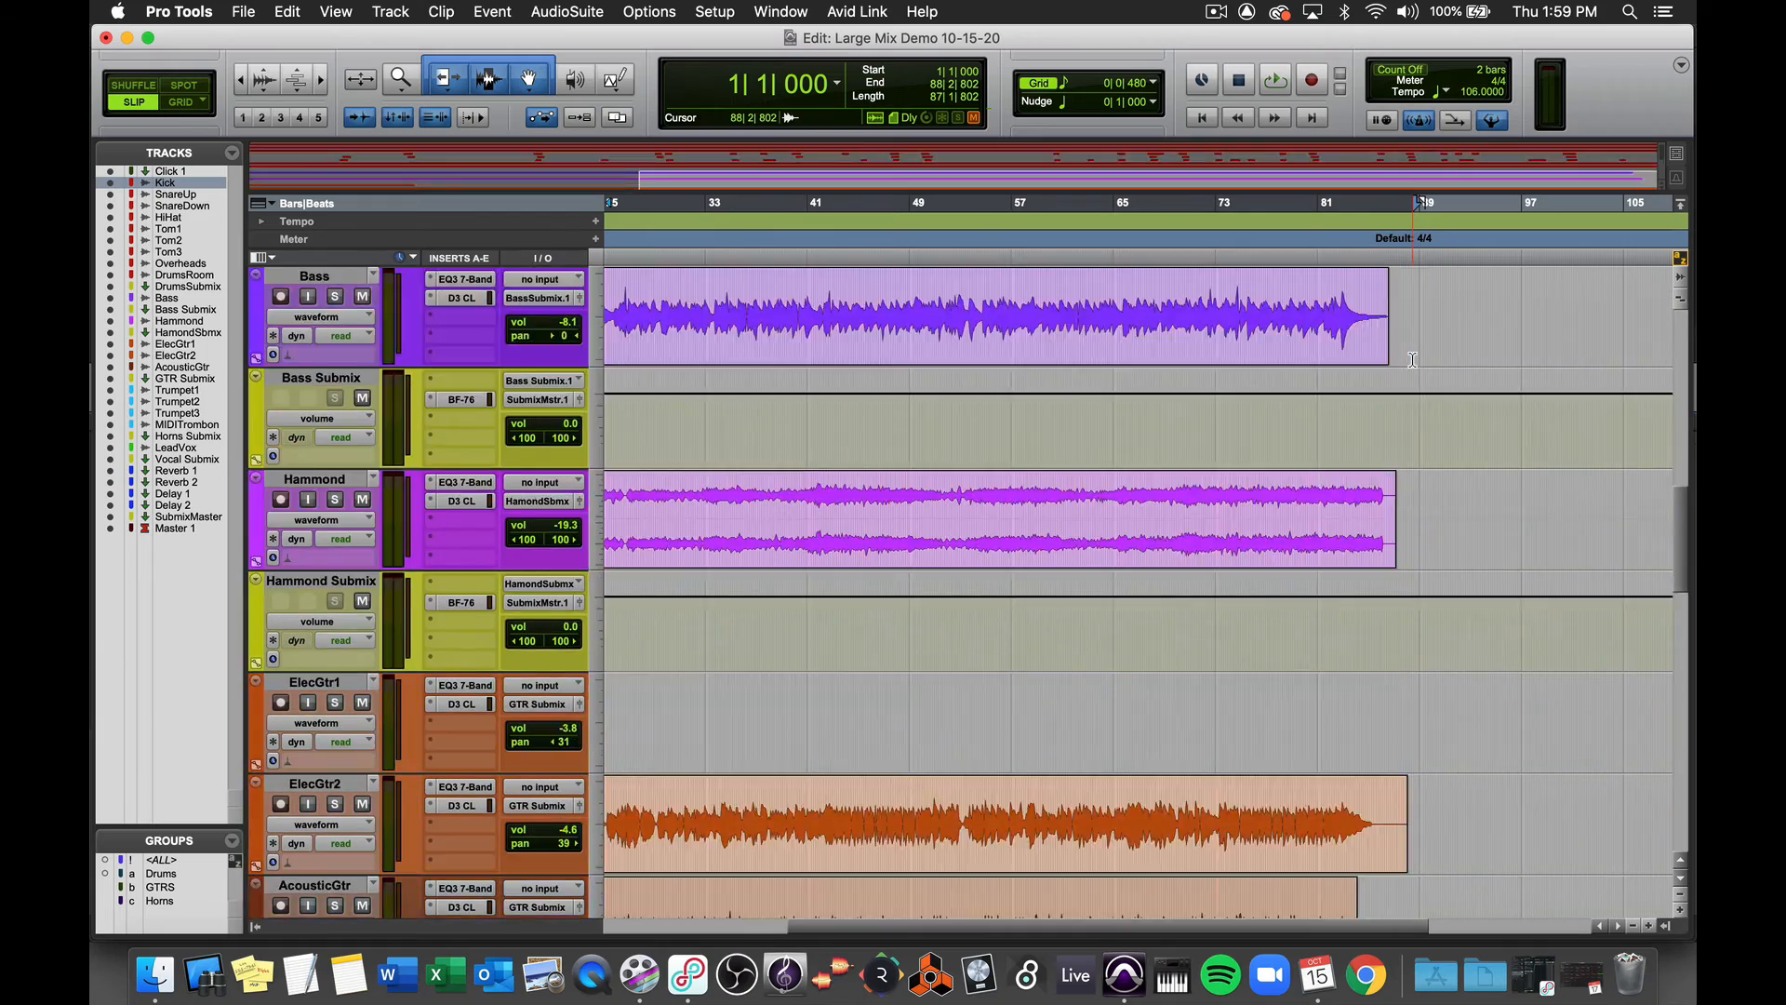
scroll(1412, 360, down, 6)
scroll(1412, 360, down, 5)
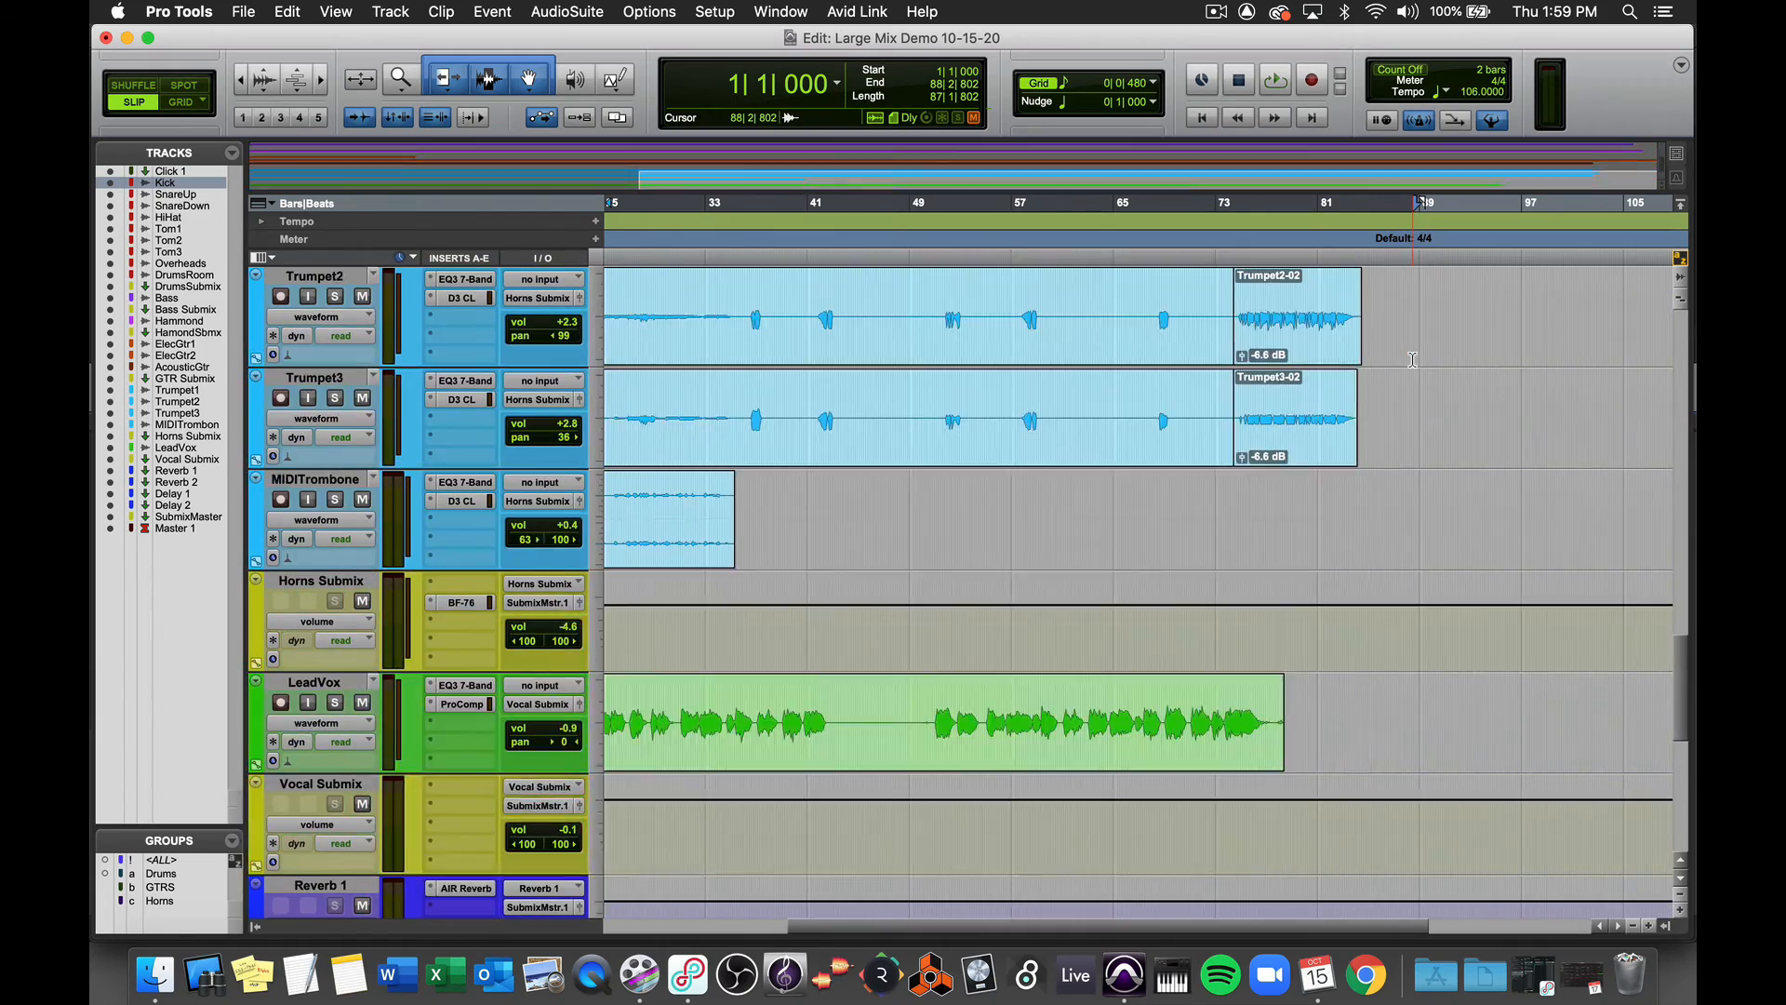
scroll(1413, 360, up, 20)
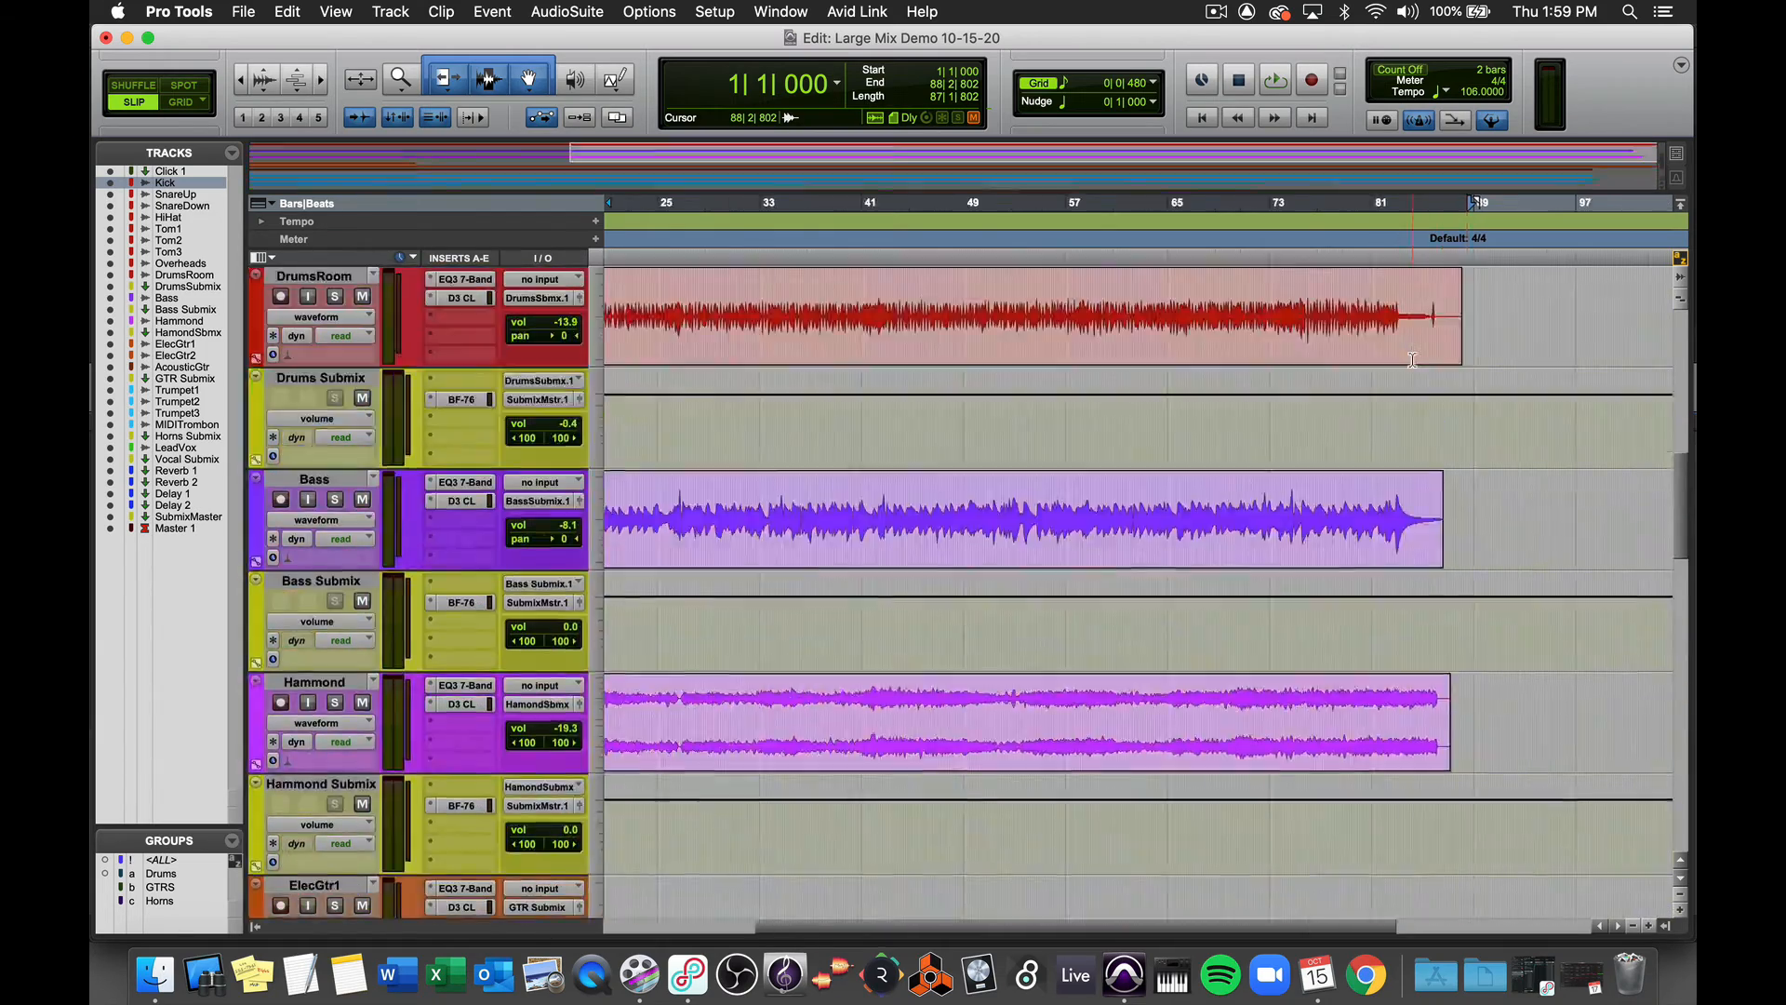
scroll(1412, 360, up, 3)
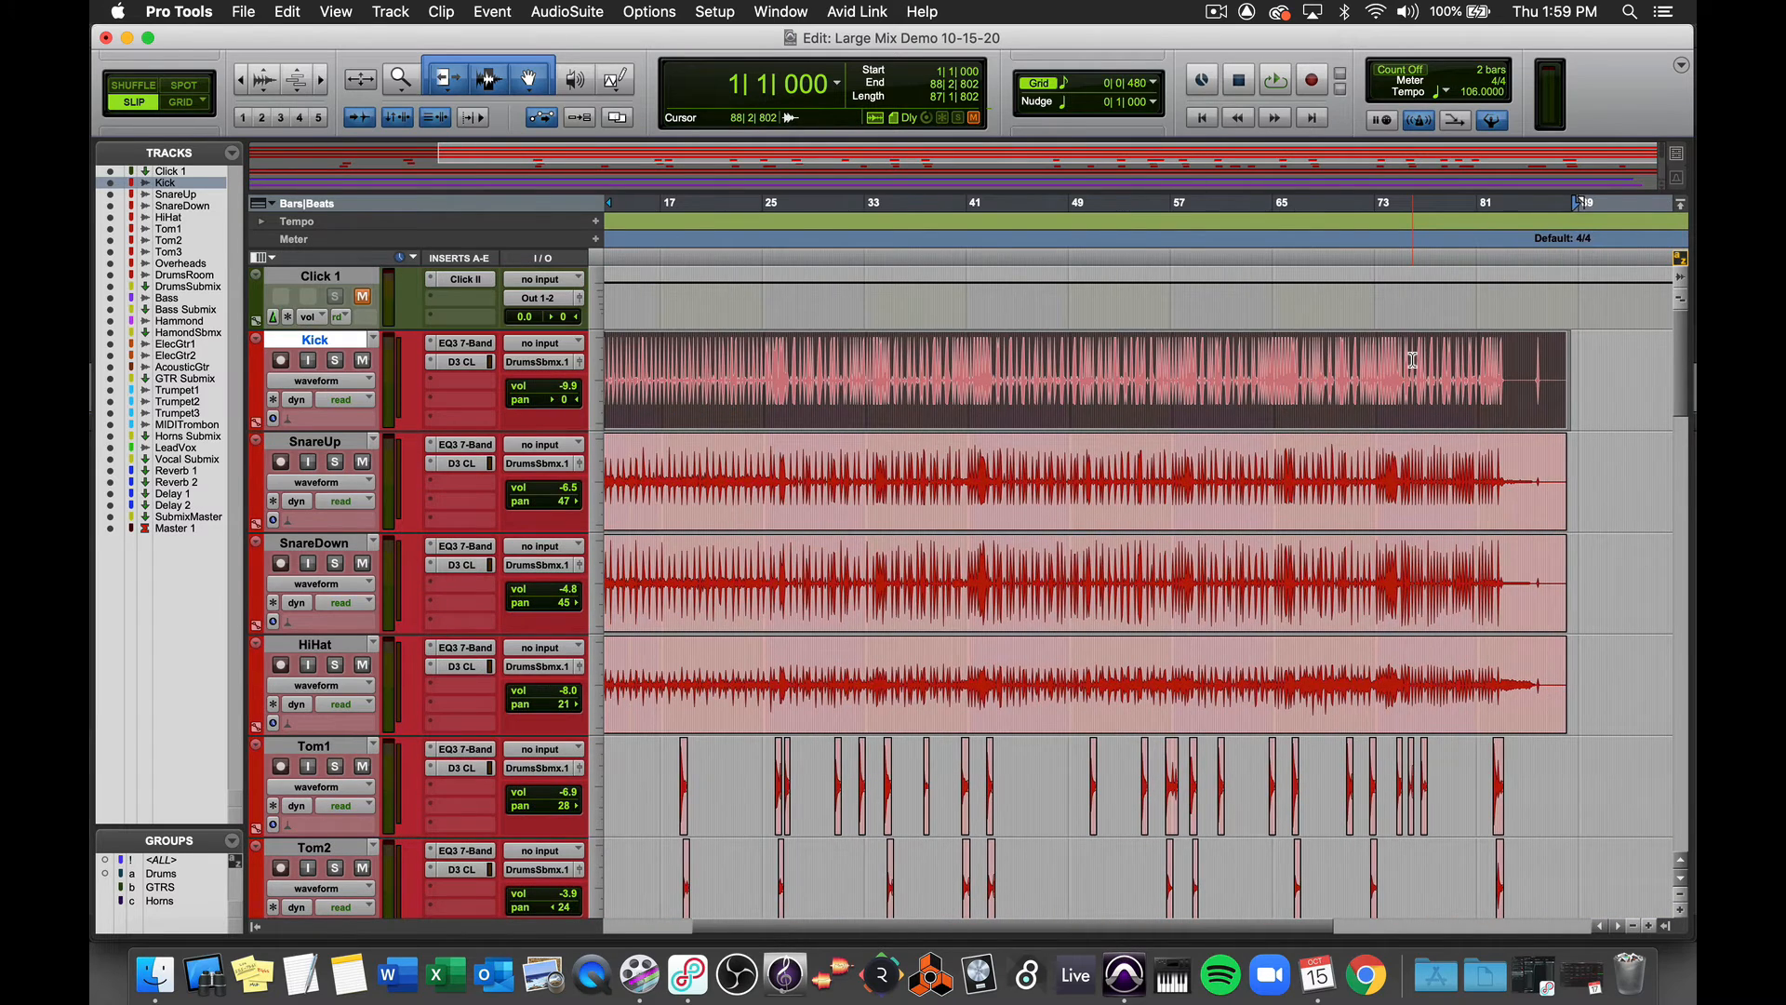
scroll(1412, 360, left, 3)
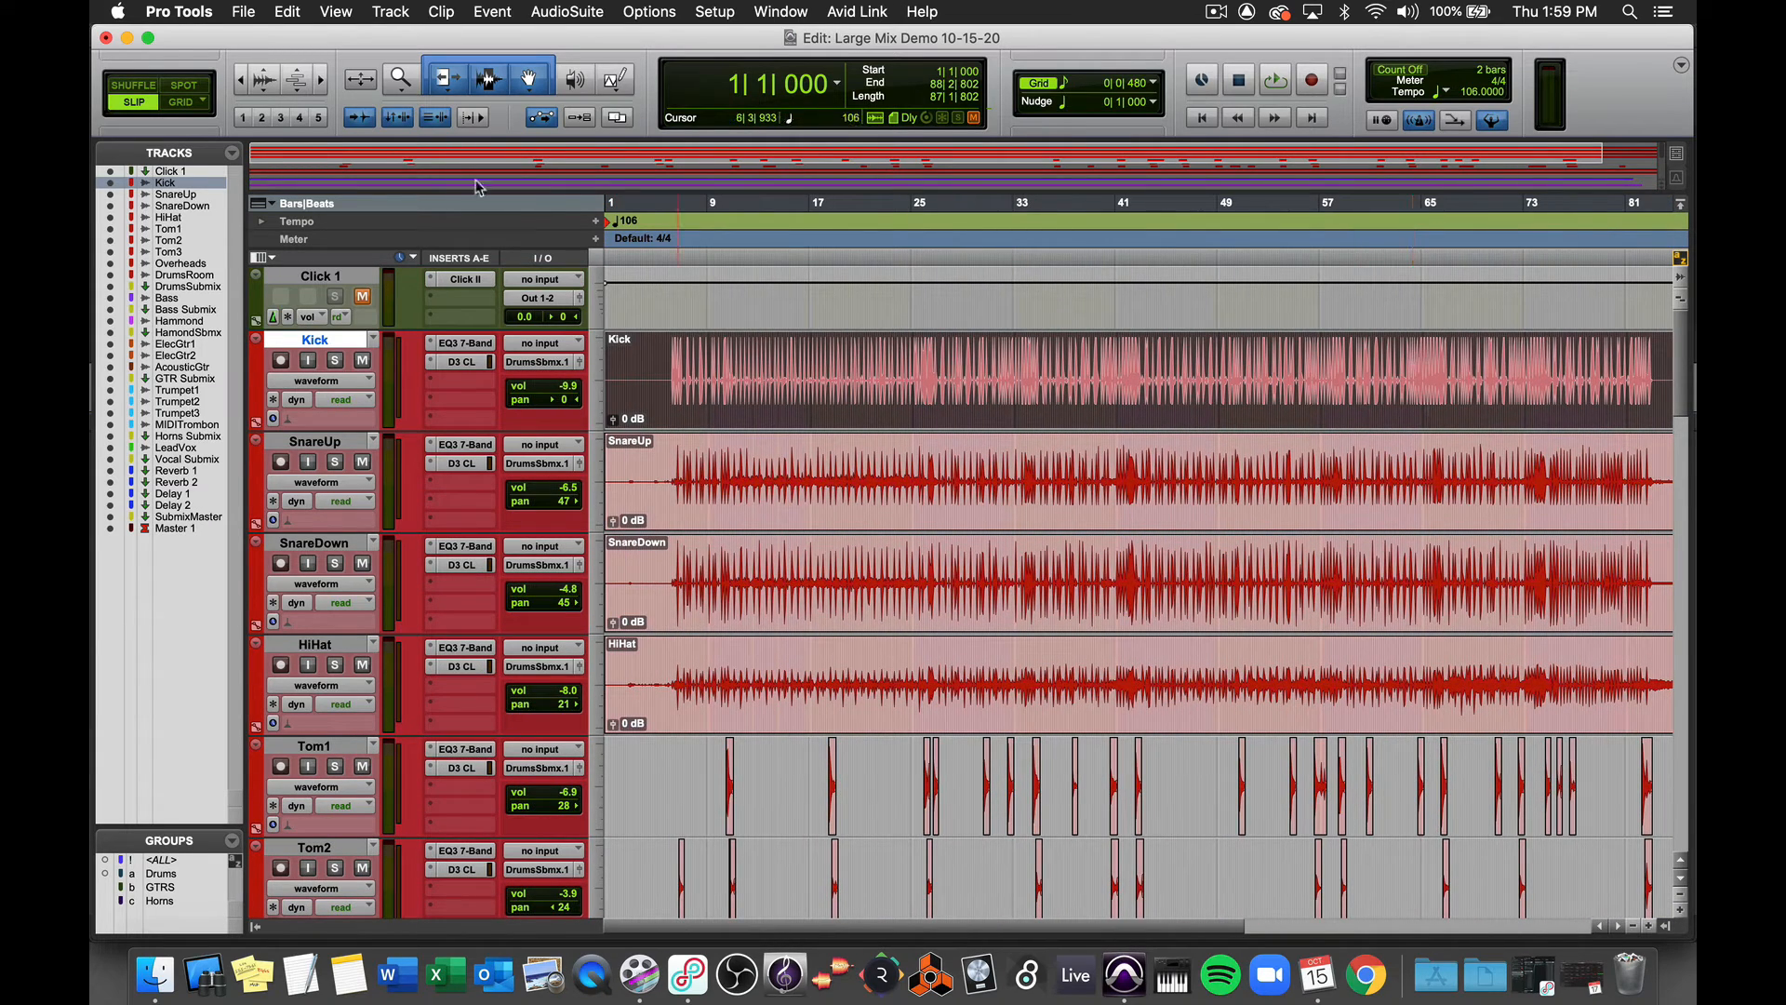
- Open the Bounce to Disk dialog and set the bounce source to the Mon 1-2 (Stereo) physical output
click(247, 10)
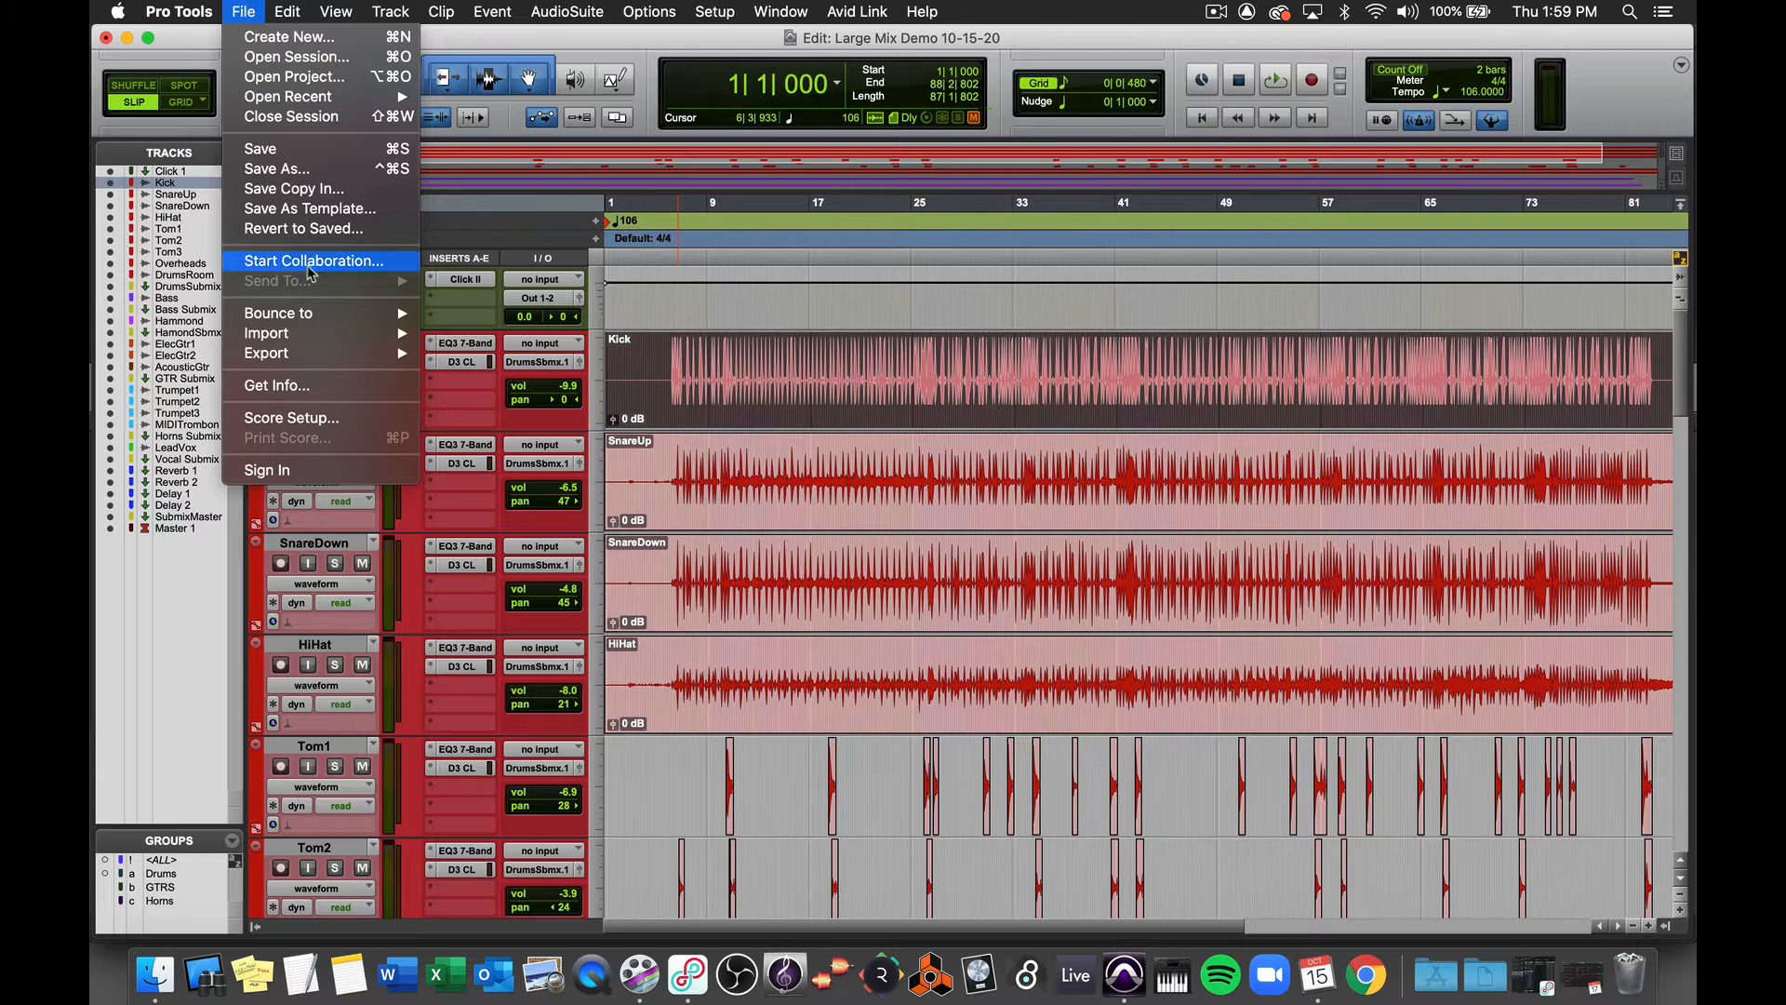
click(451, 316)
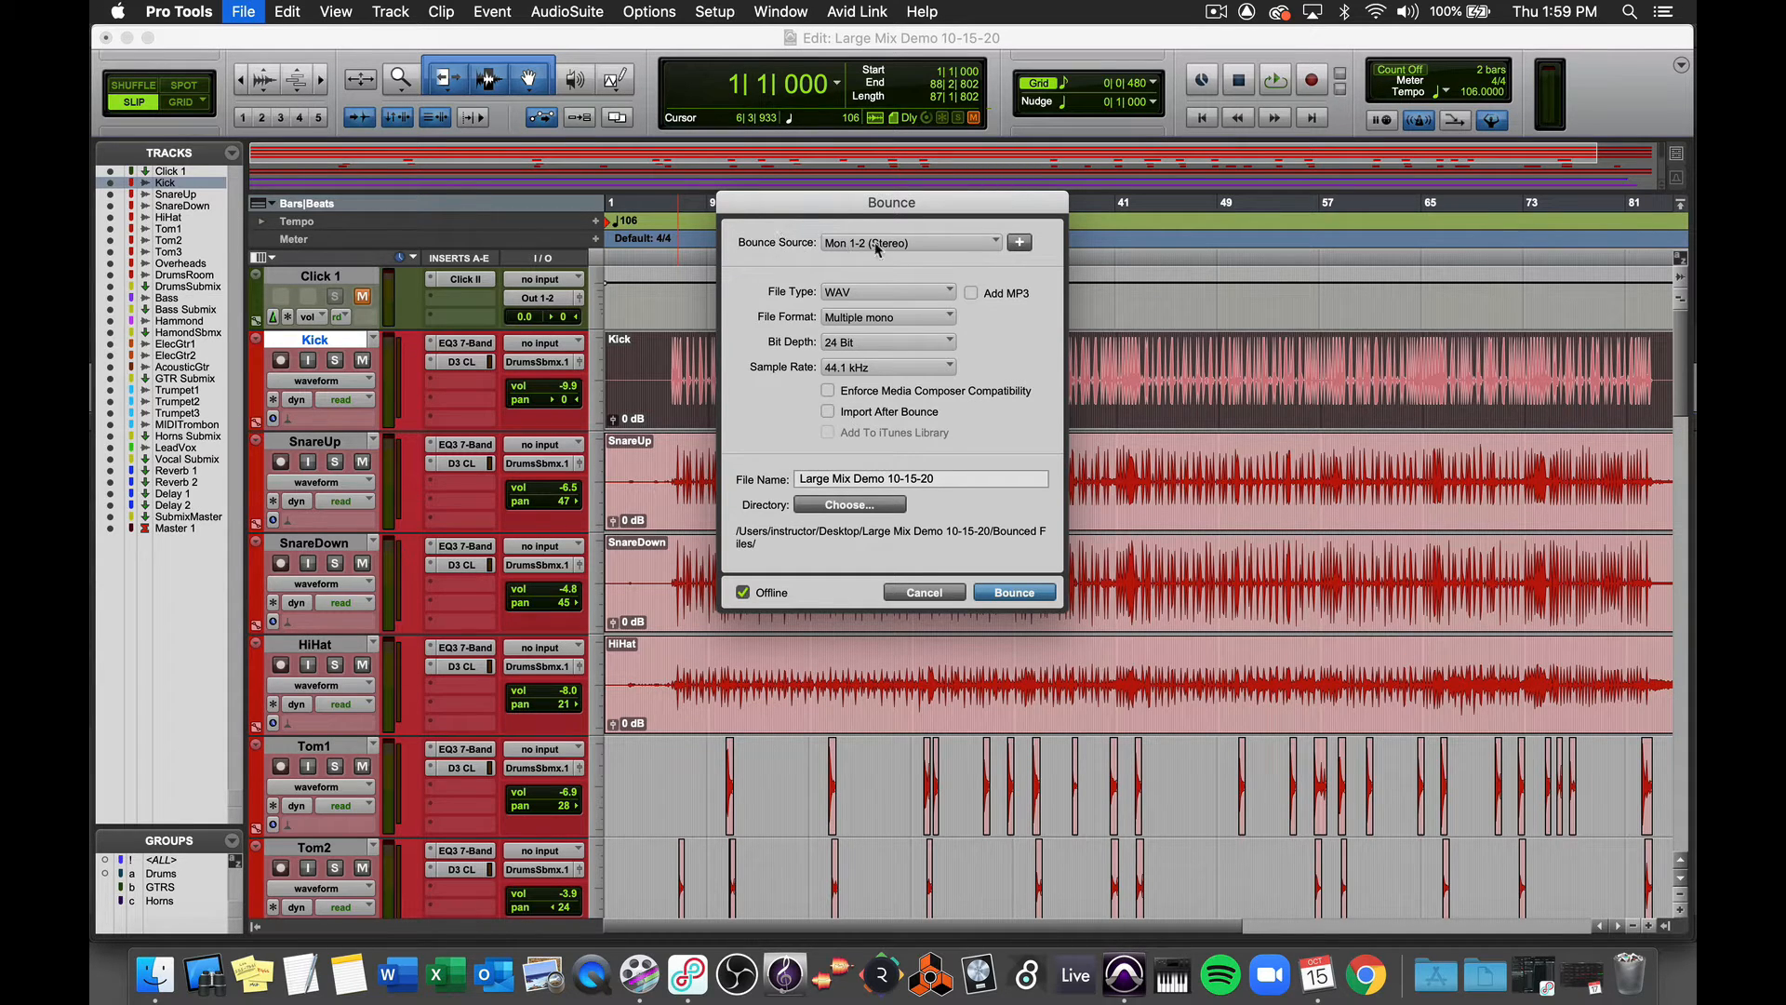
click(968, 250)
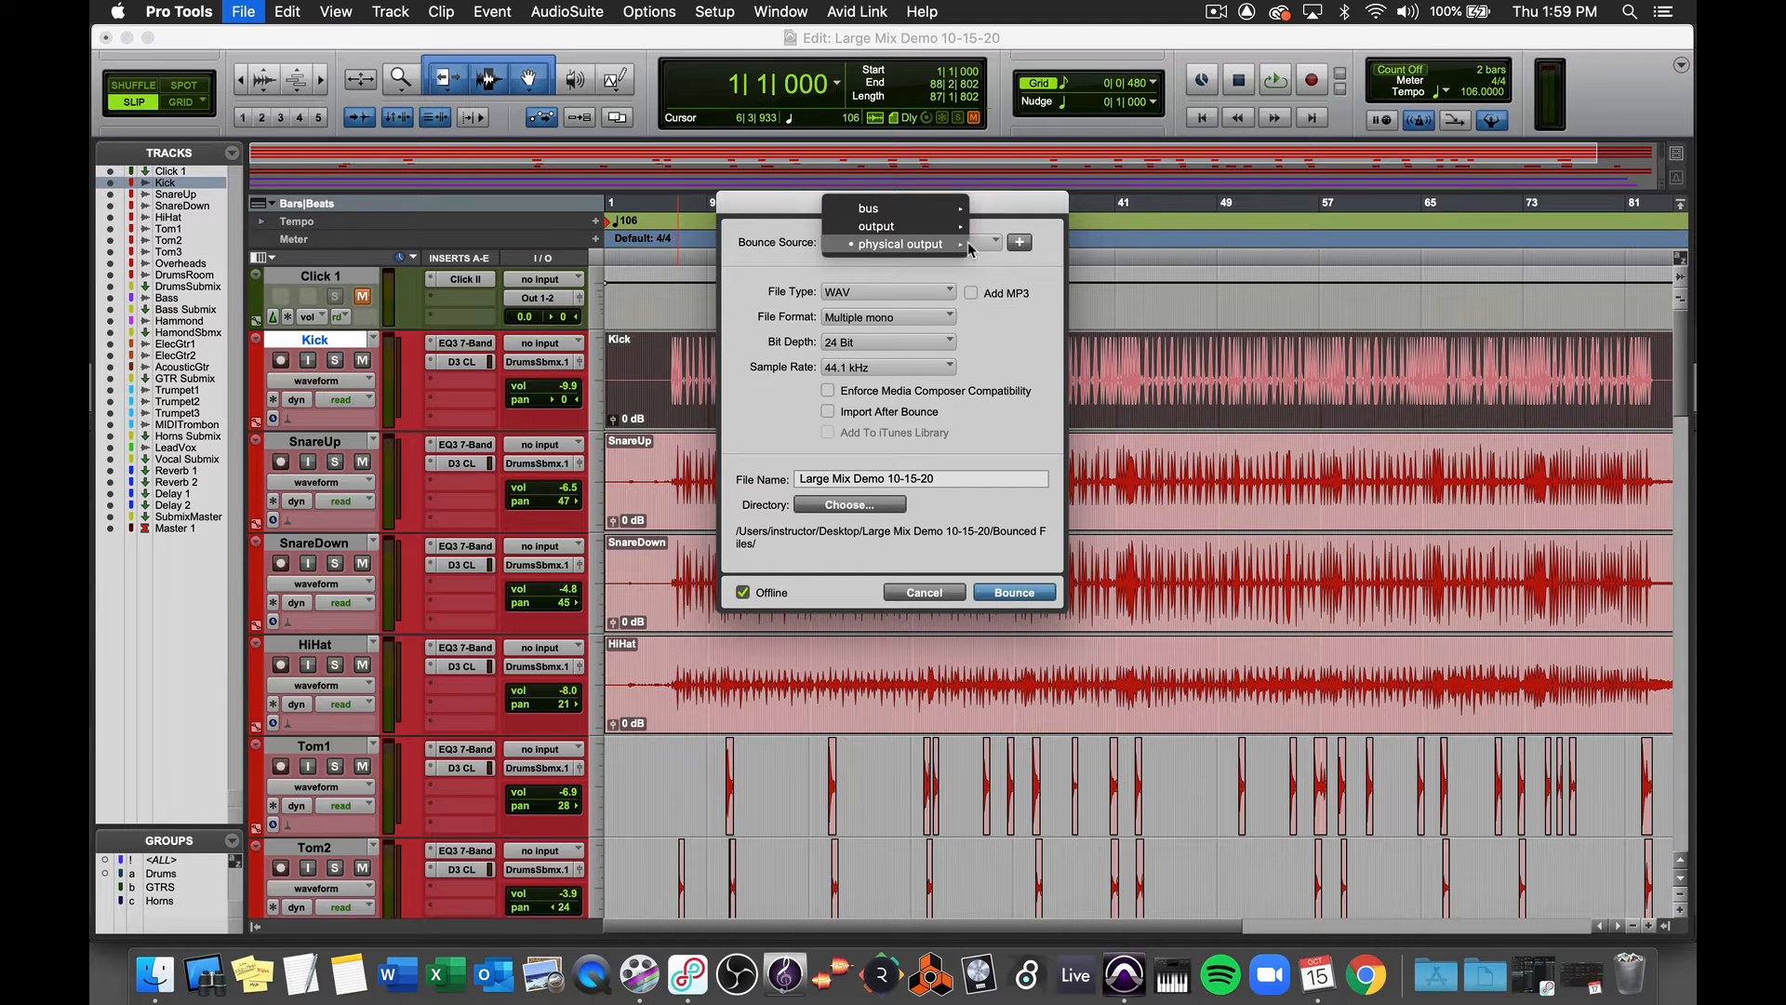
mouse_move(958, 246)
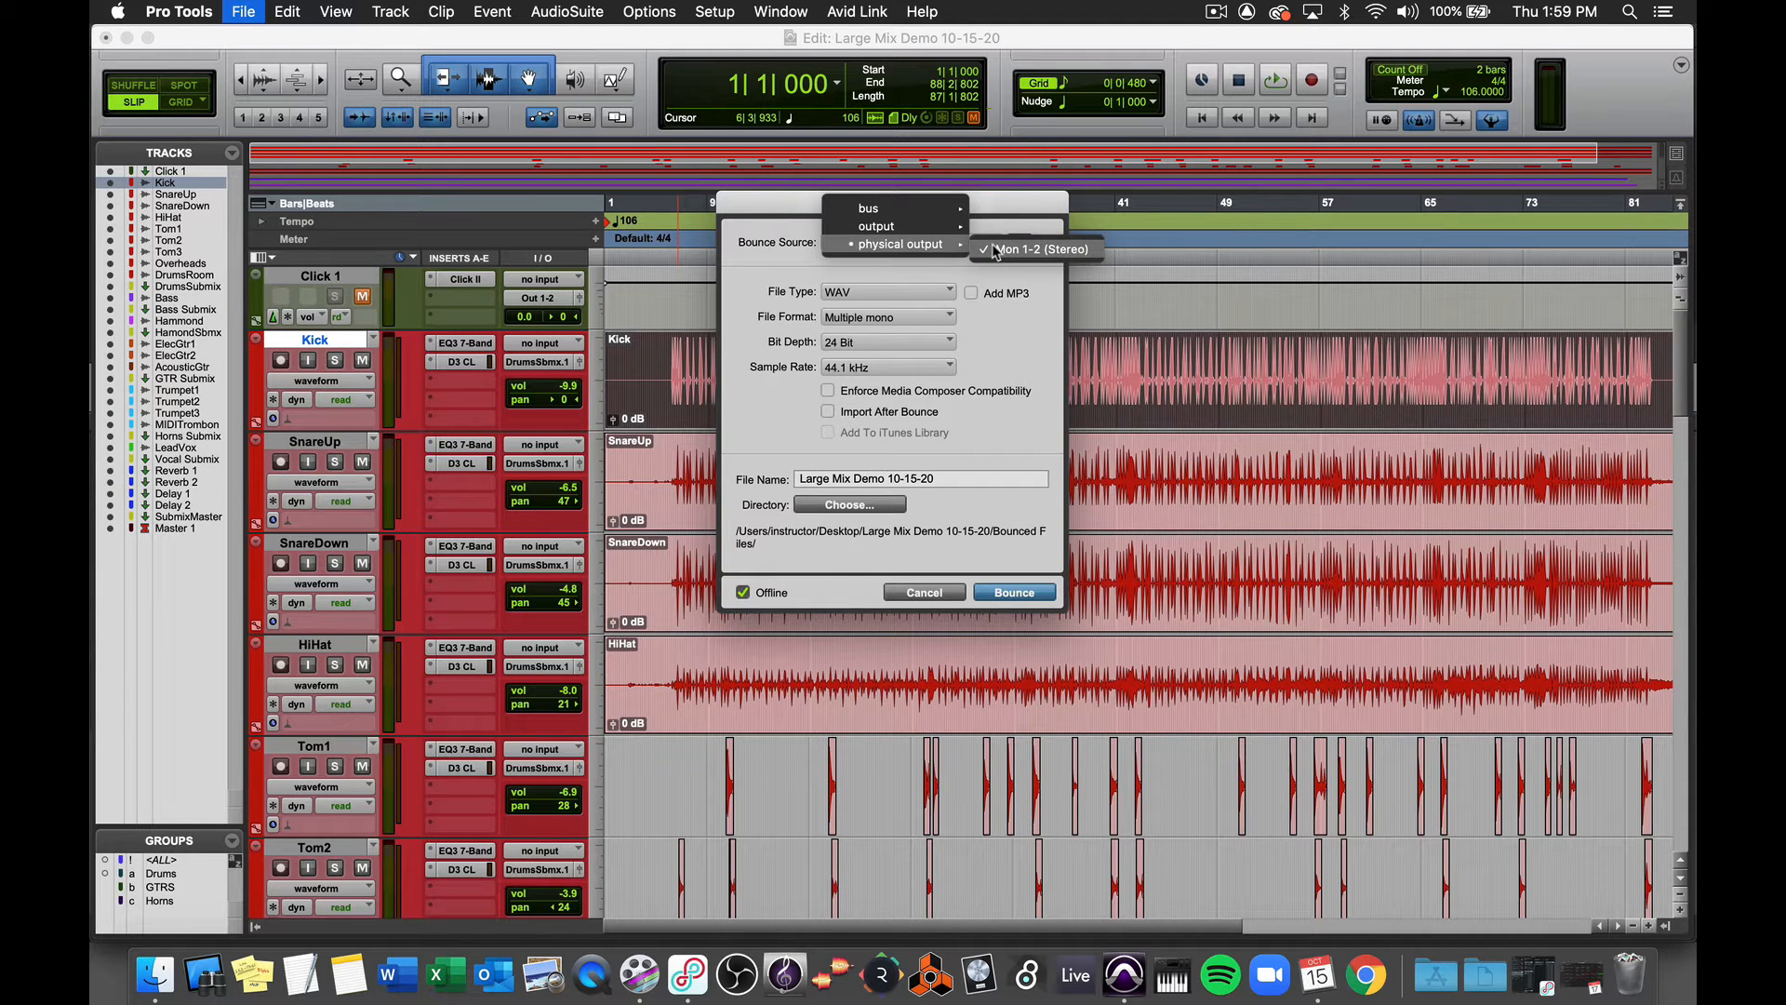
click(996, 249)
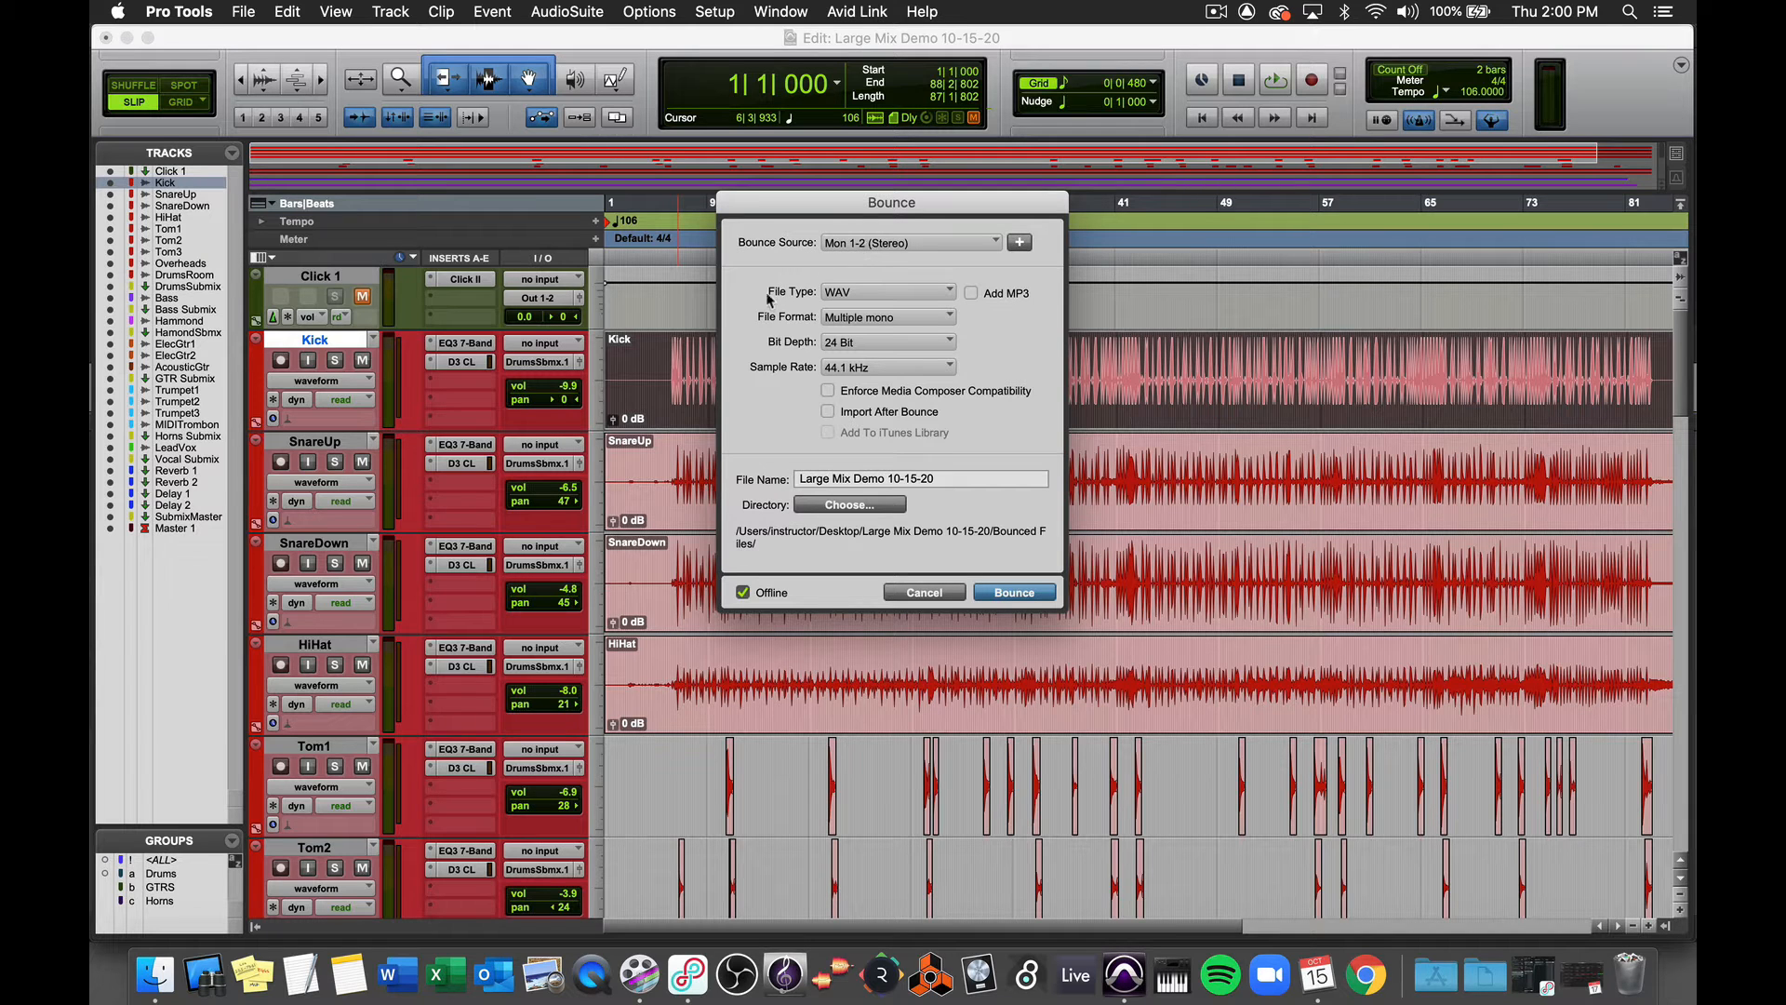
- Keep the file type as WAV and set the file format to Interleaved
click(935, 291)
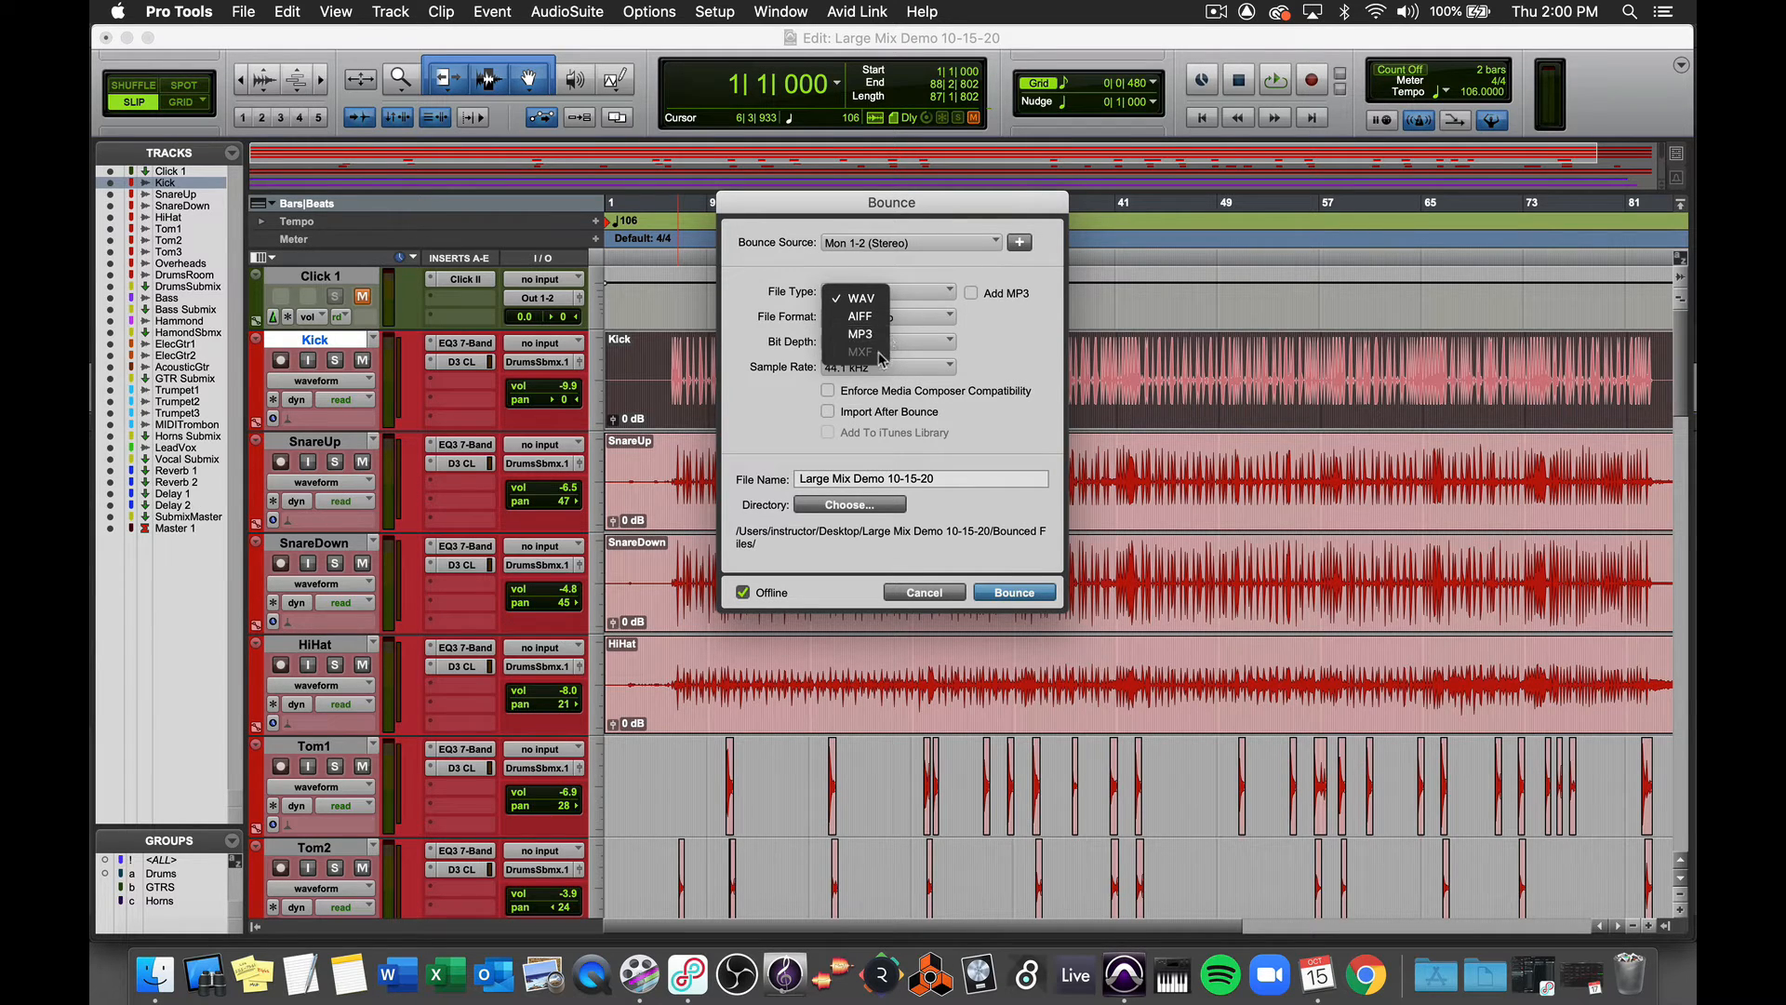
click(923, 268)
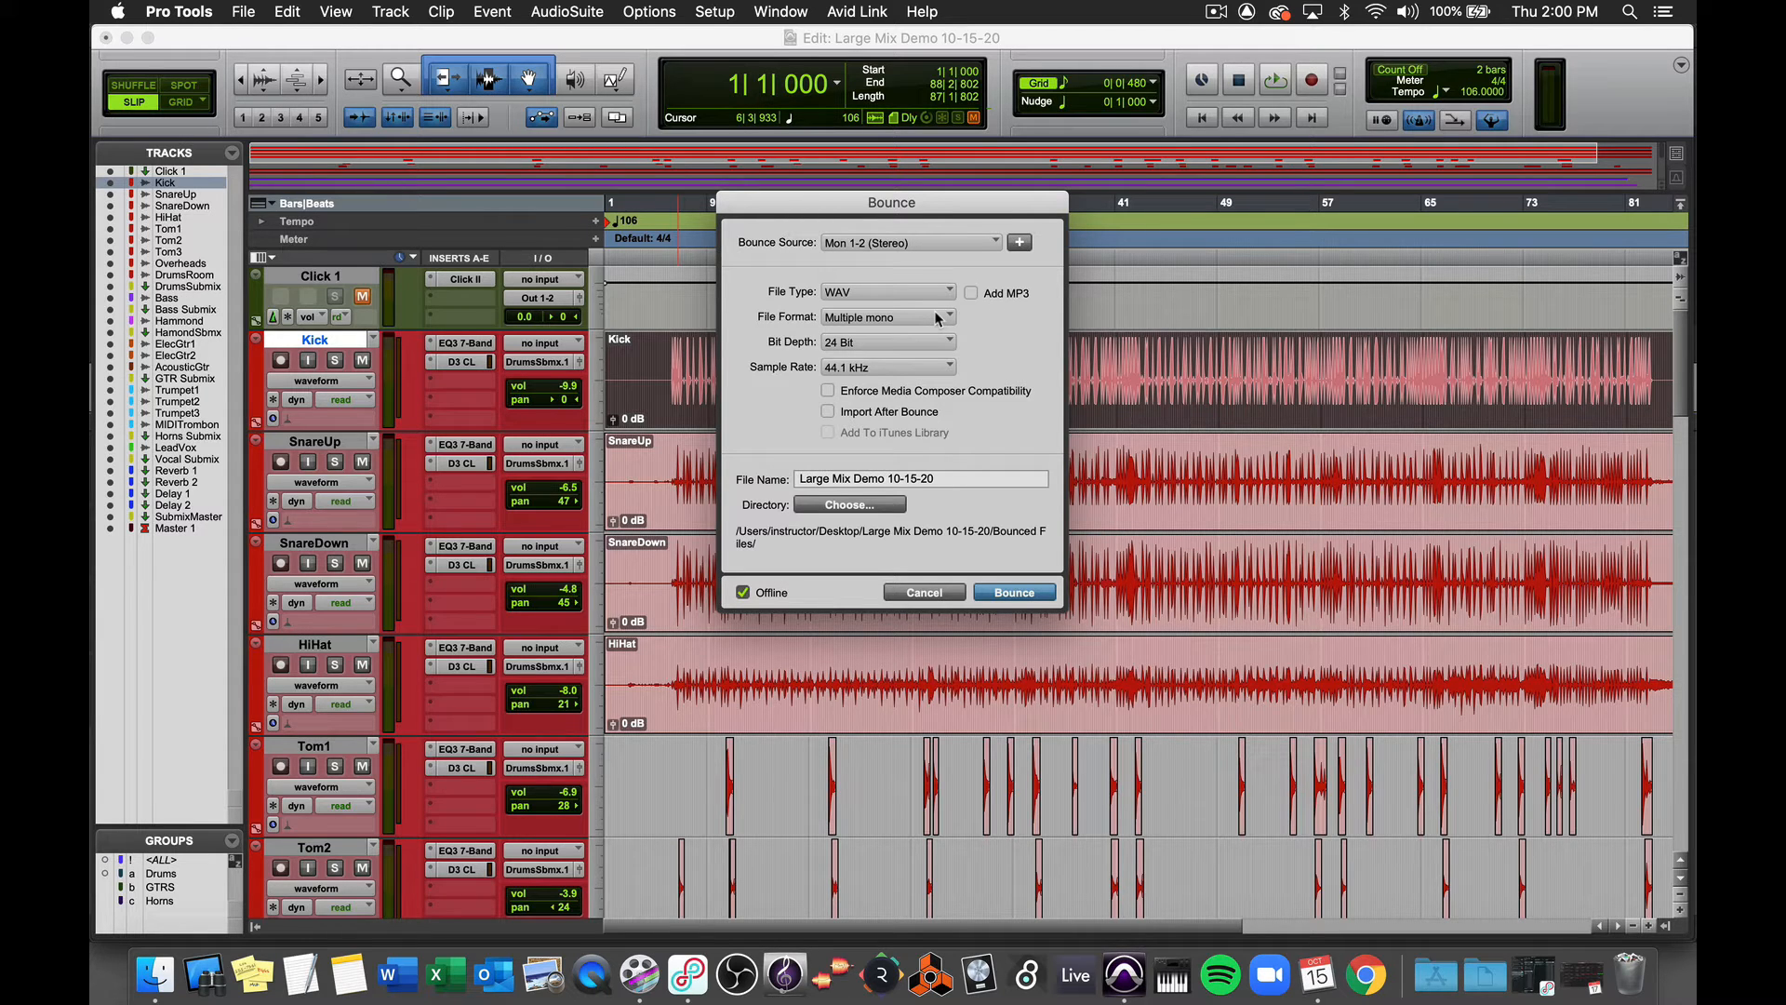
click(938, 318)
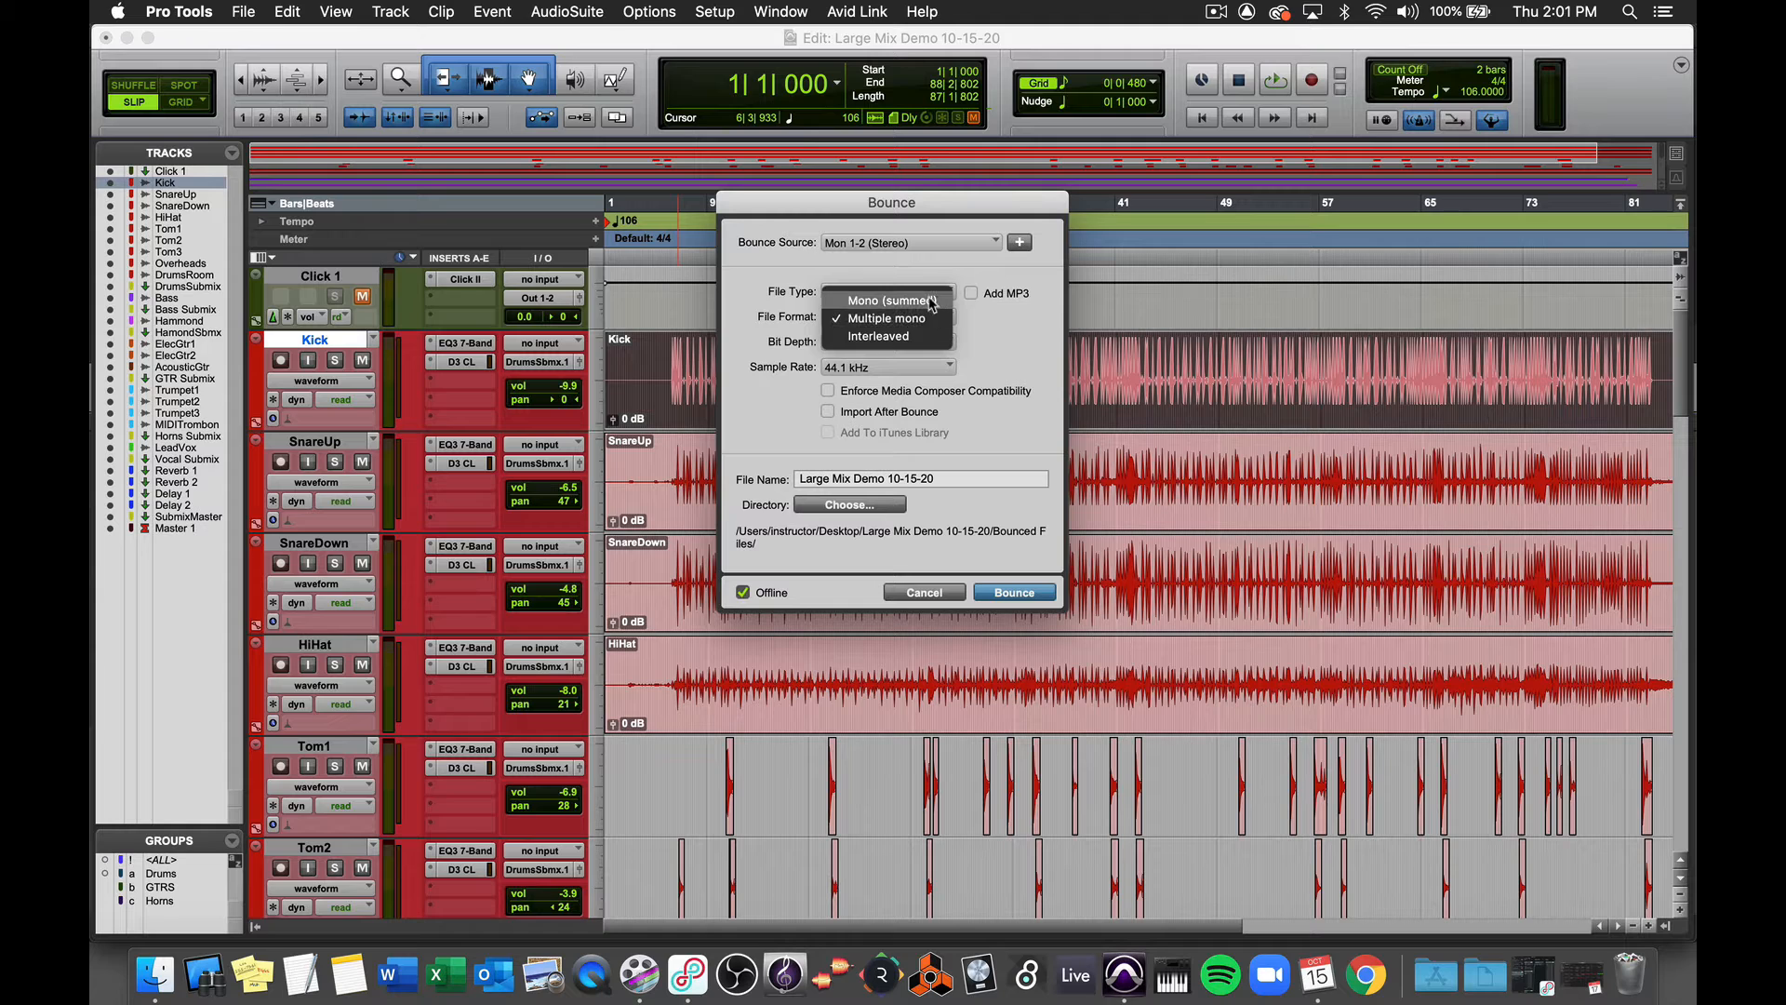
click(931, 301)
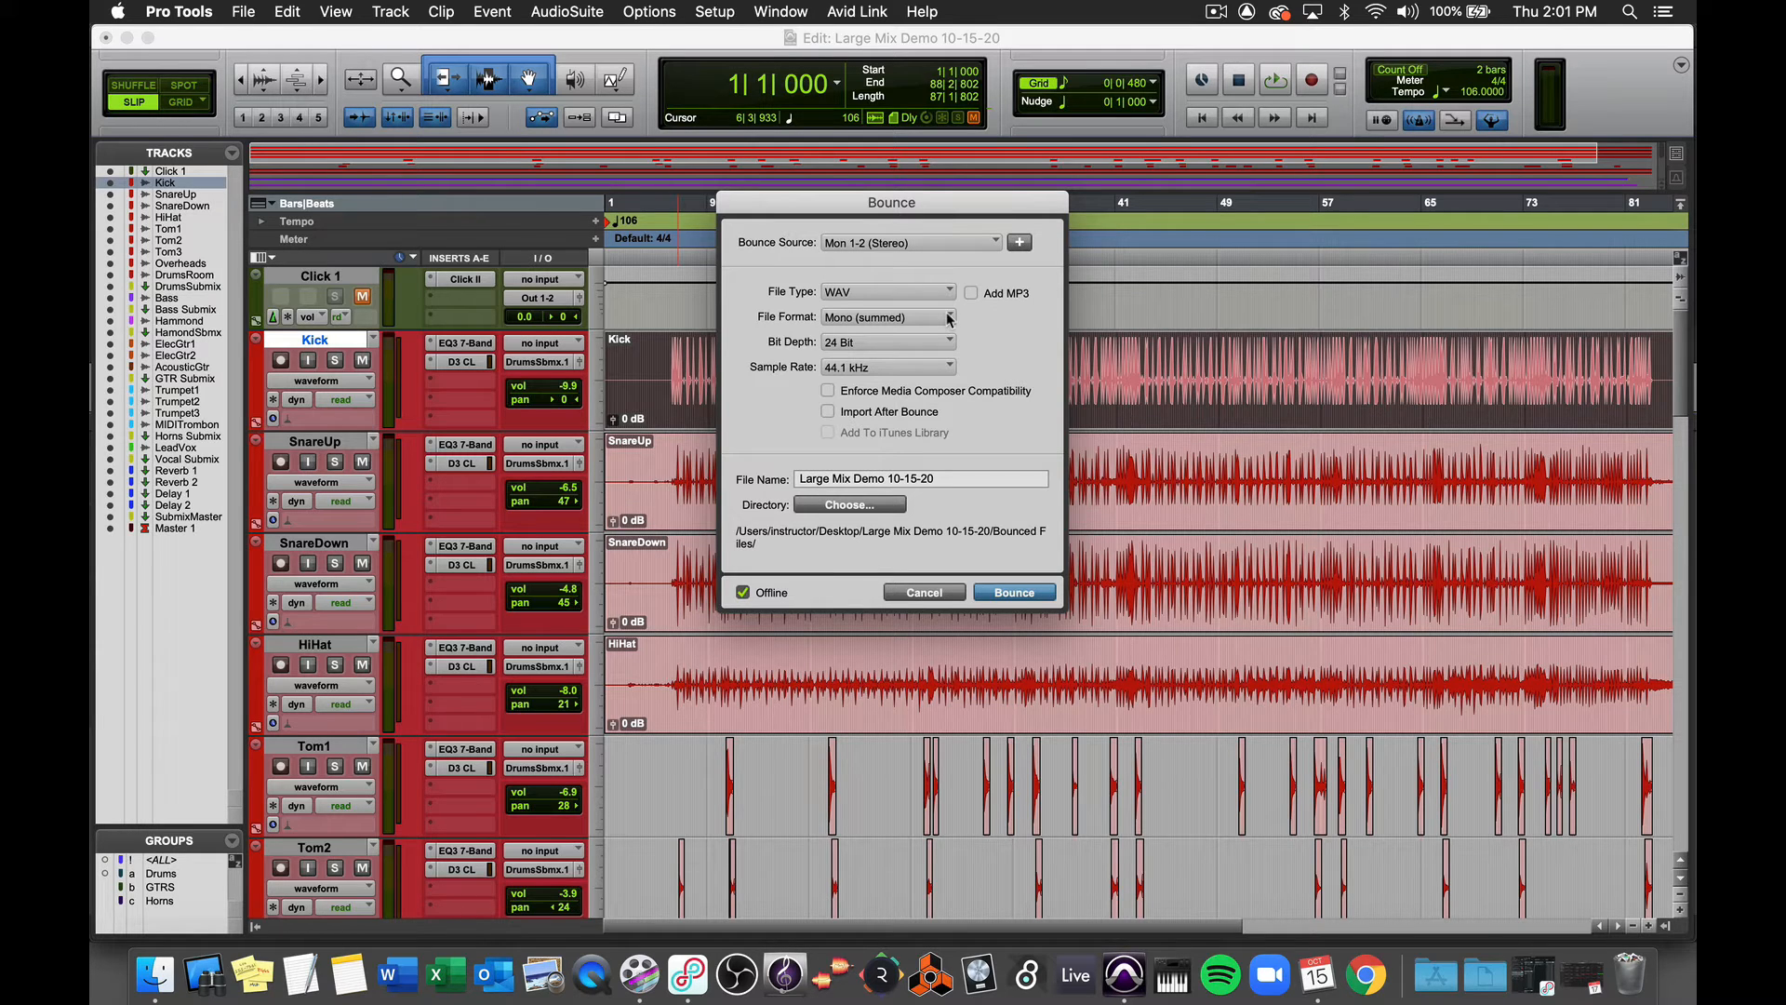
click(948, 318)
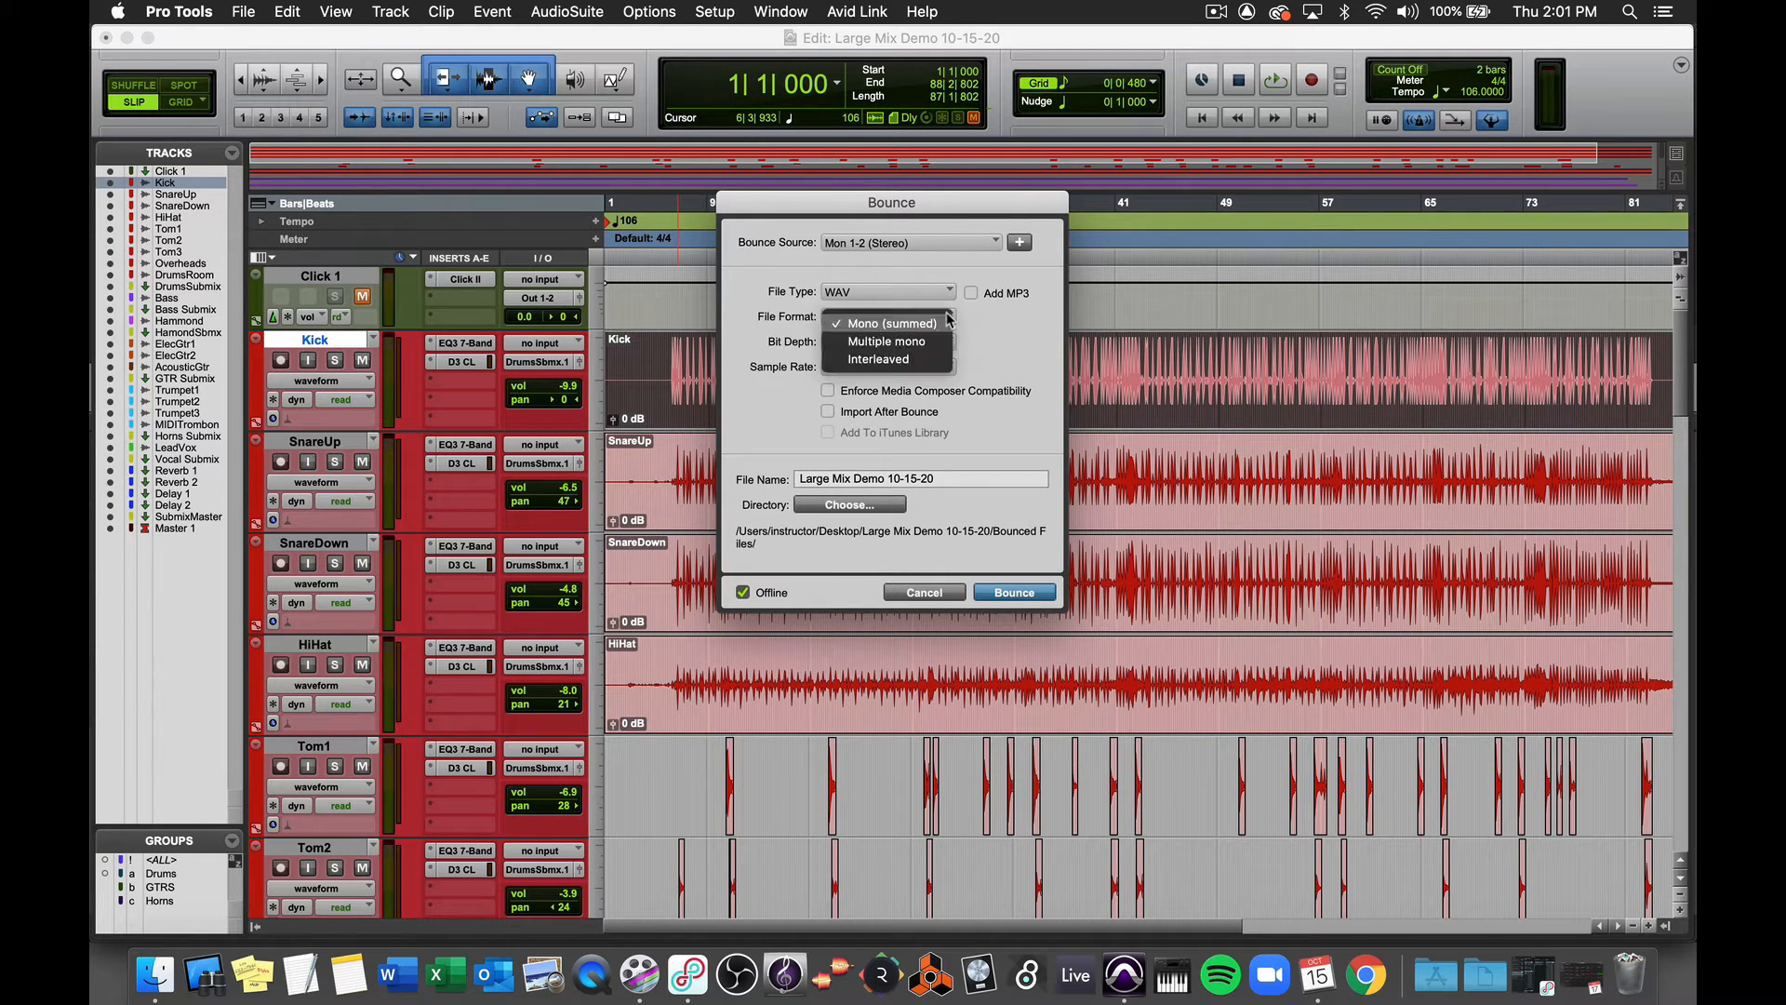
click(926, 362)
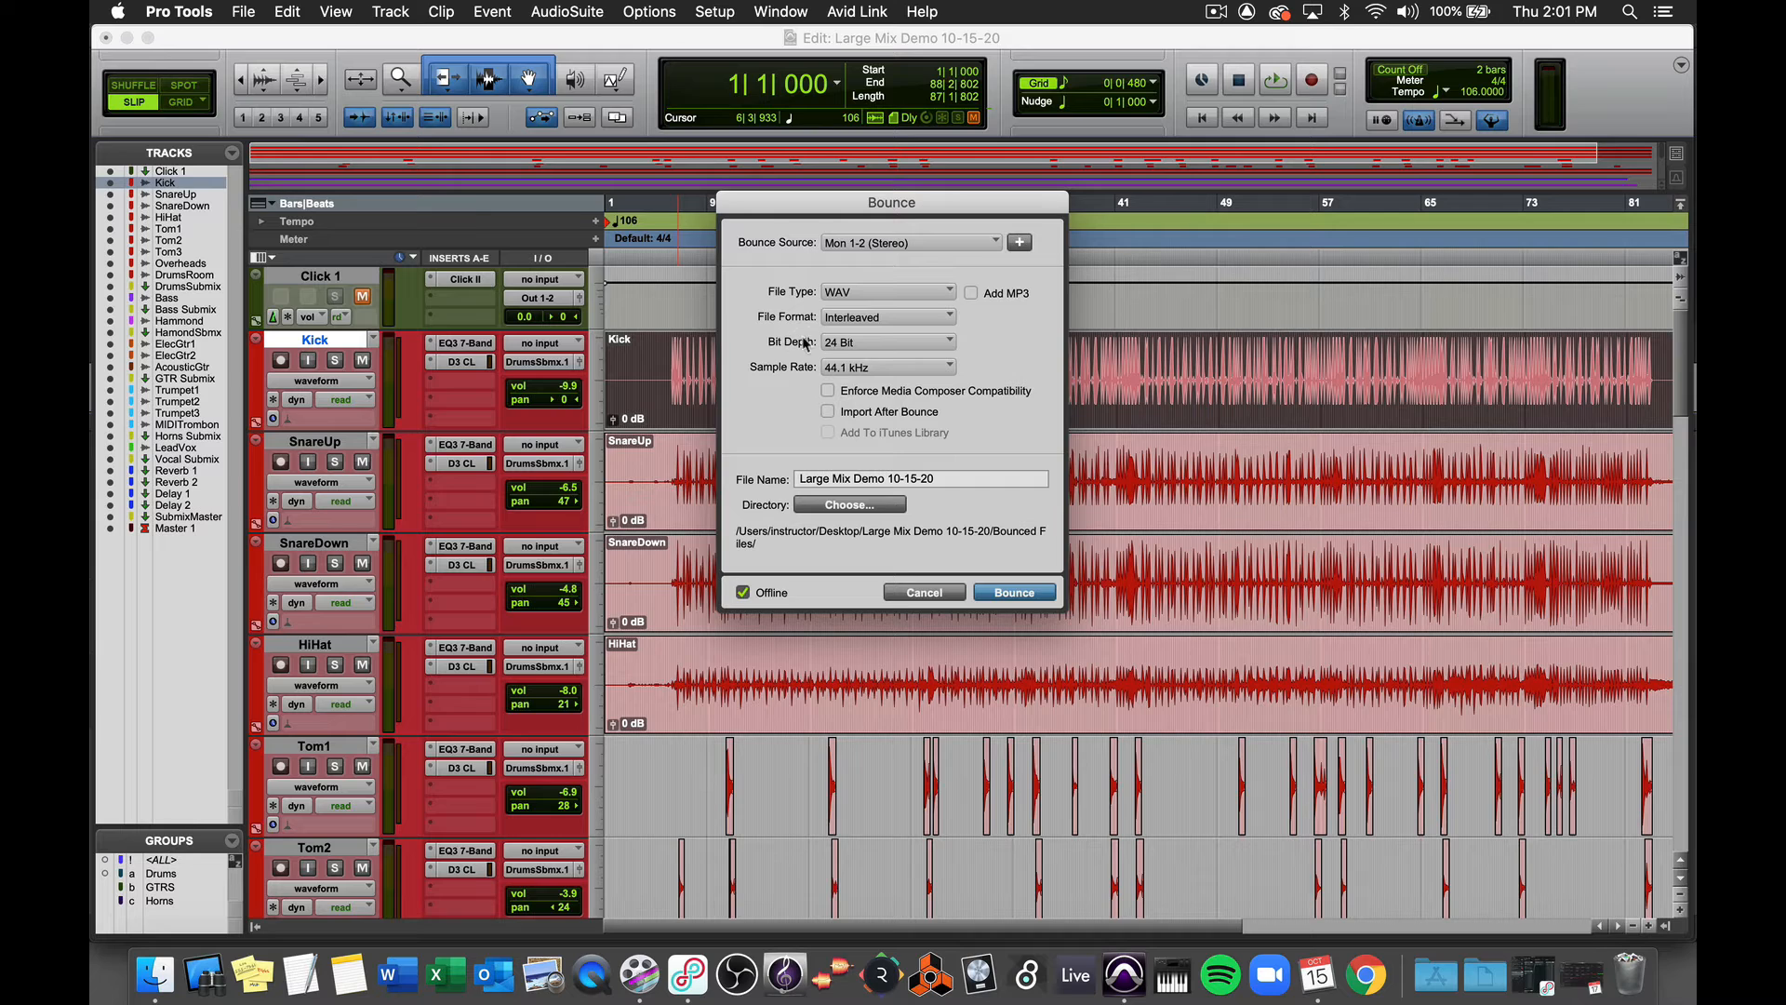
- Set the bounce bit depth to 16 Bit, keep the sample rate at 44.1 kHz, and enable Import After Bounce
click(954, 344)
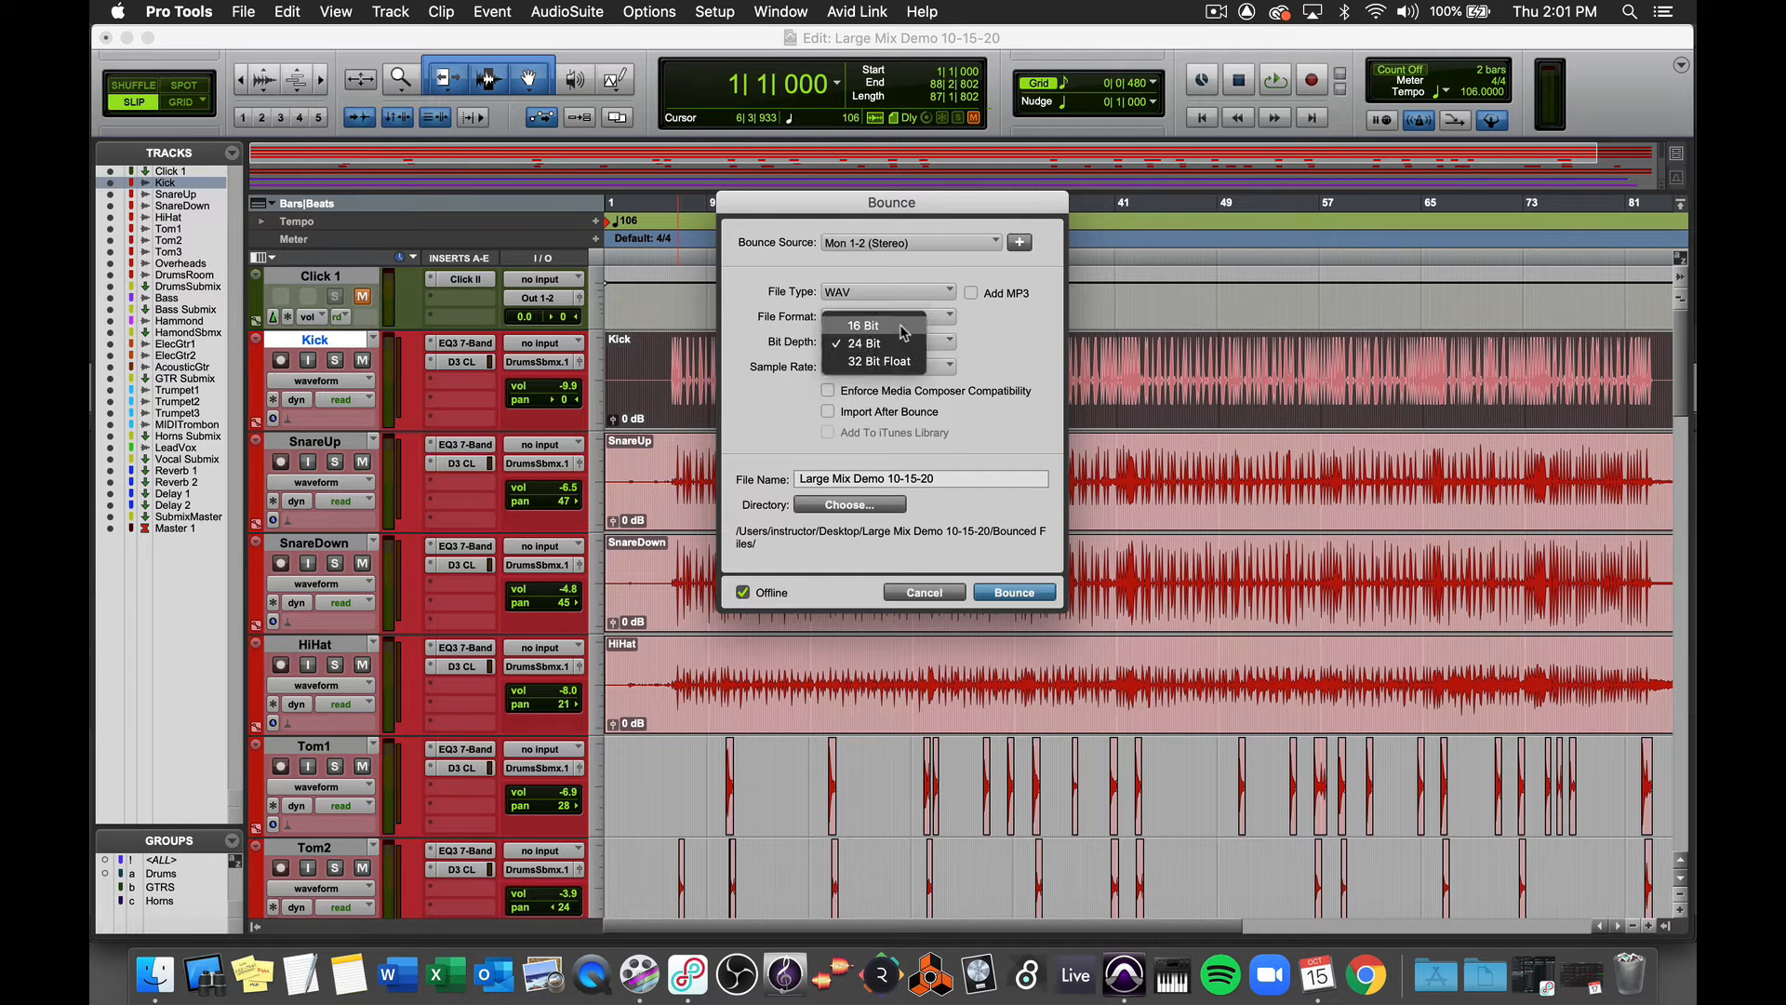
click(902, 327)
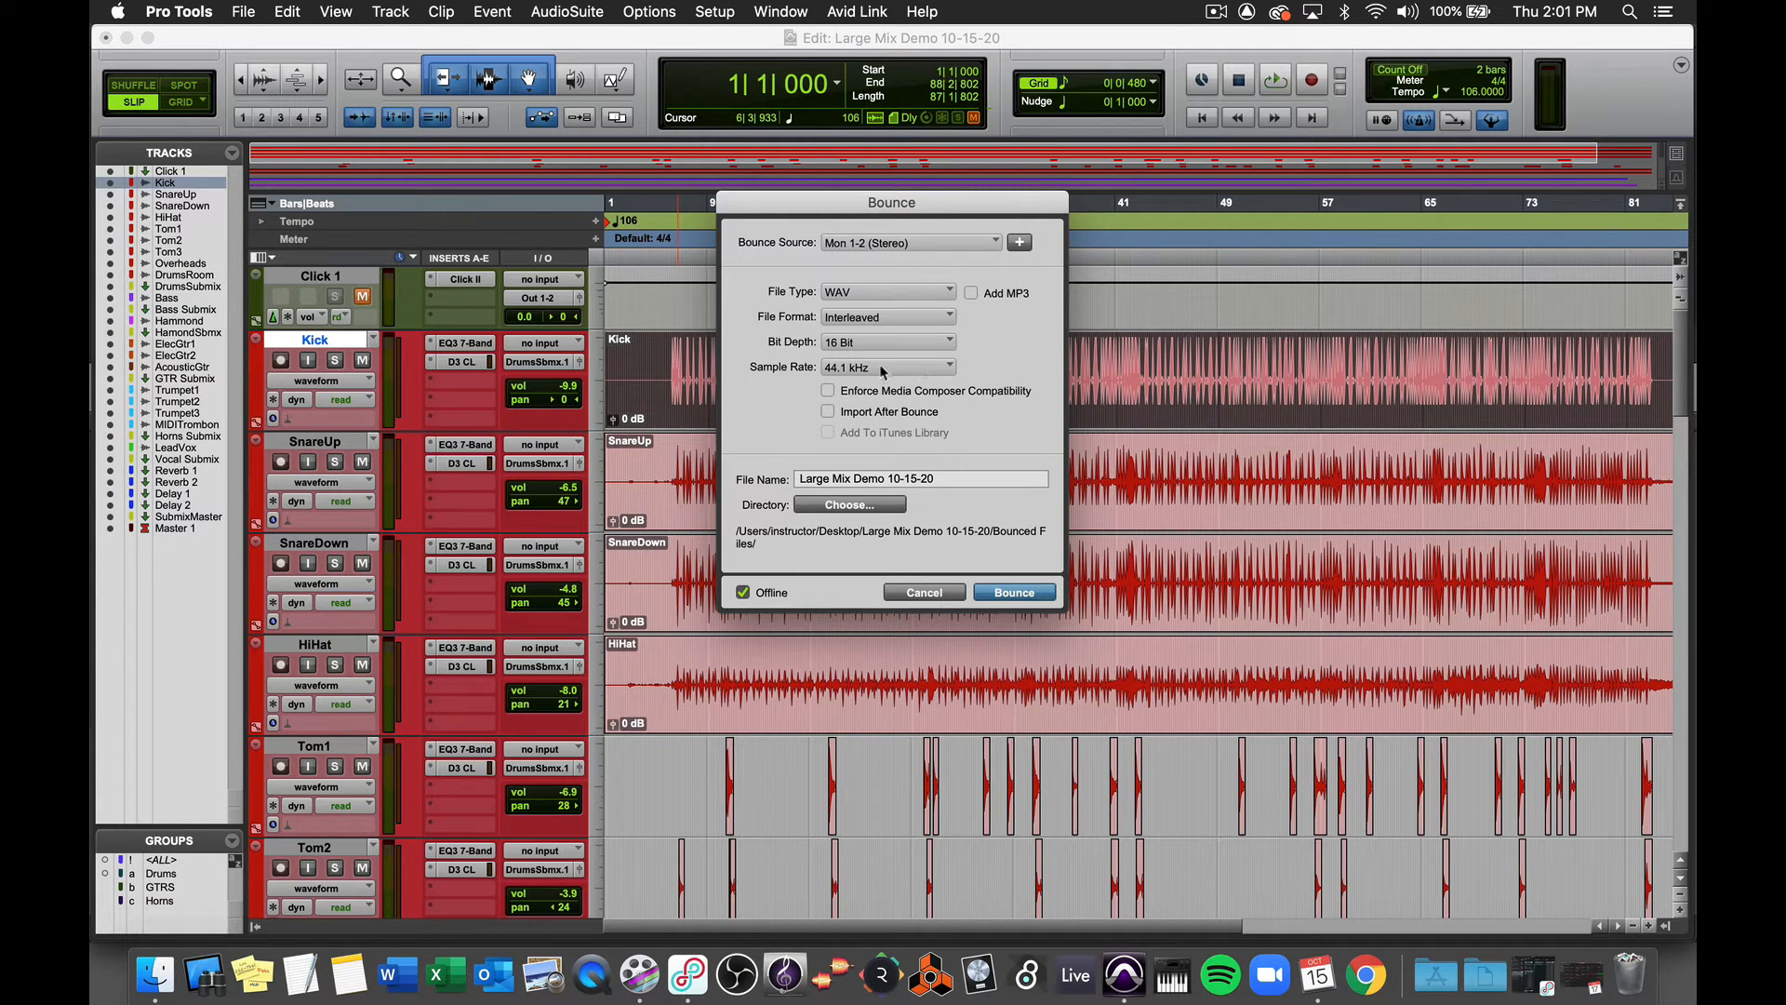
click(925, 371)
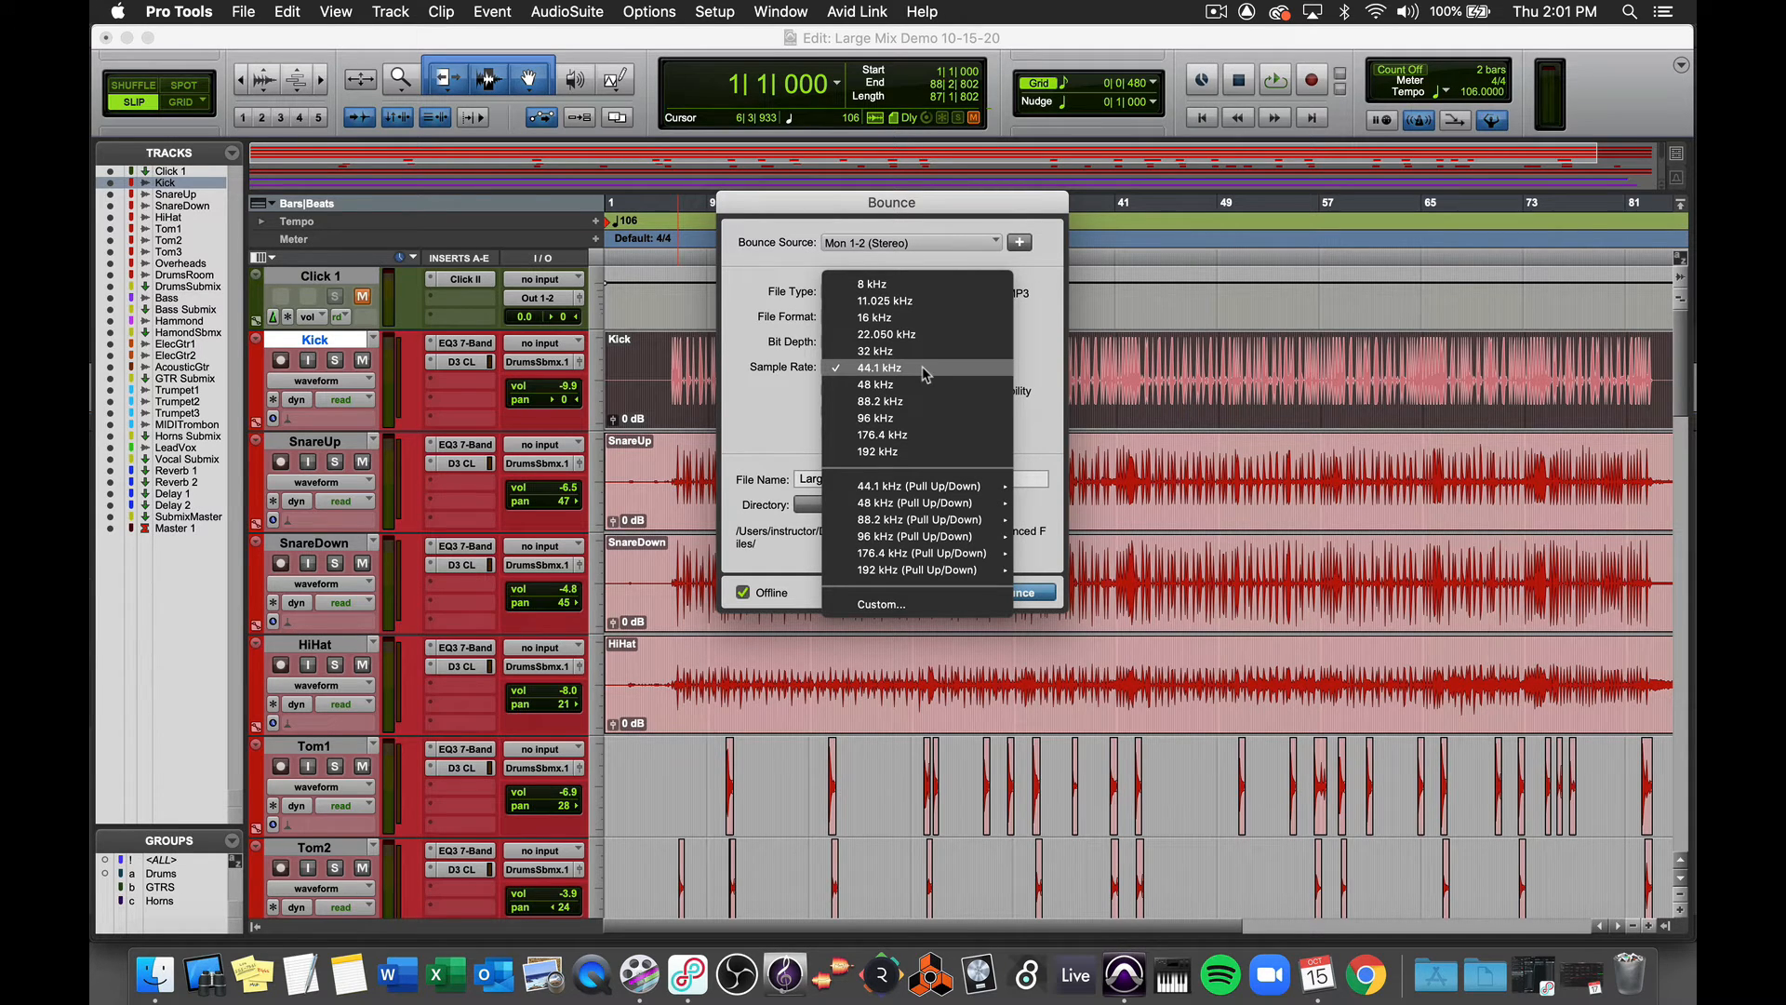
click(926, 369)
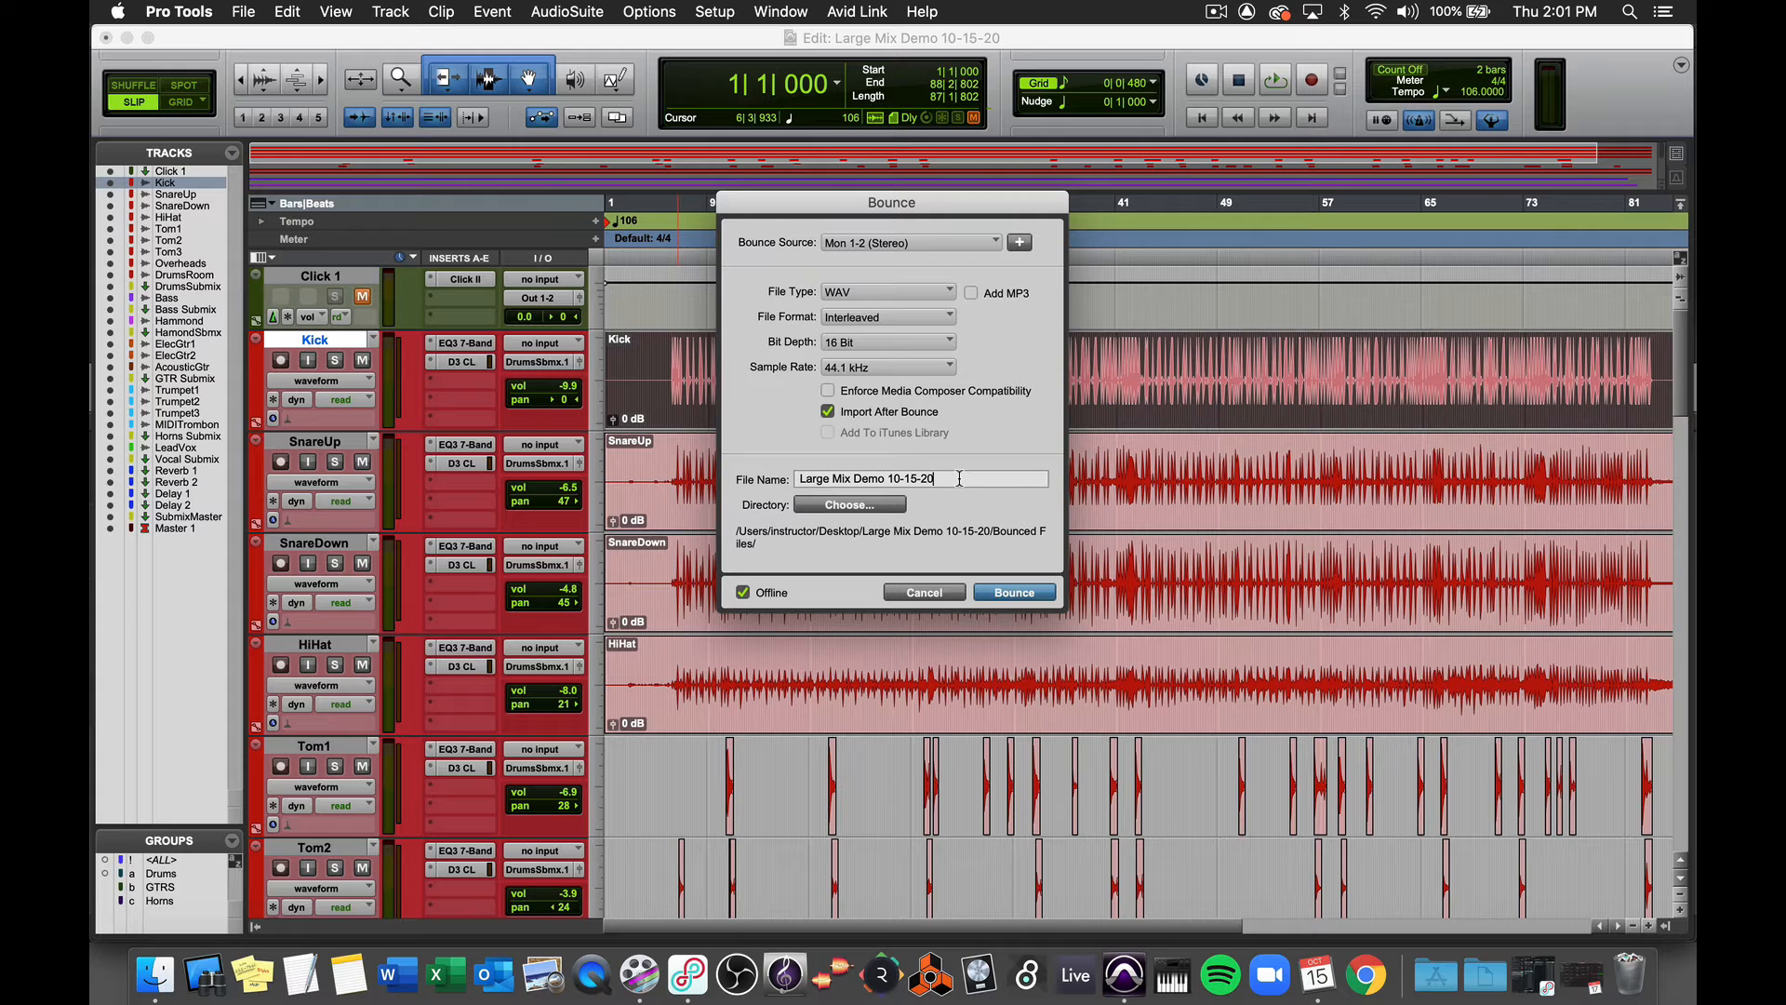
- Rename the bounce file to end with RVB v1, start the bounce, and cancel the audio import options
key(BackSpace)
key(BackSpace)
key(BackSpace)
key(BackSpace)
key(BackSpace)
key(BackSpace)
key(BackSpace)
key(BackSpace)
text(RVB v1)
click(1006, 596)
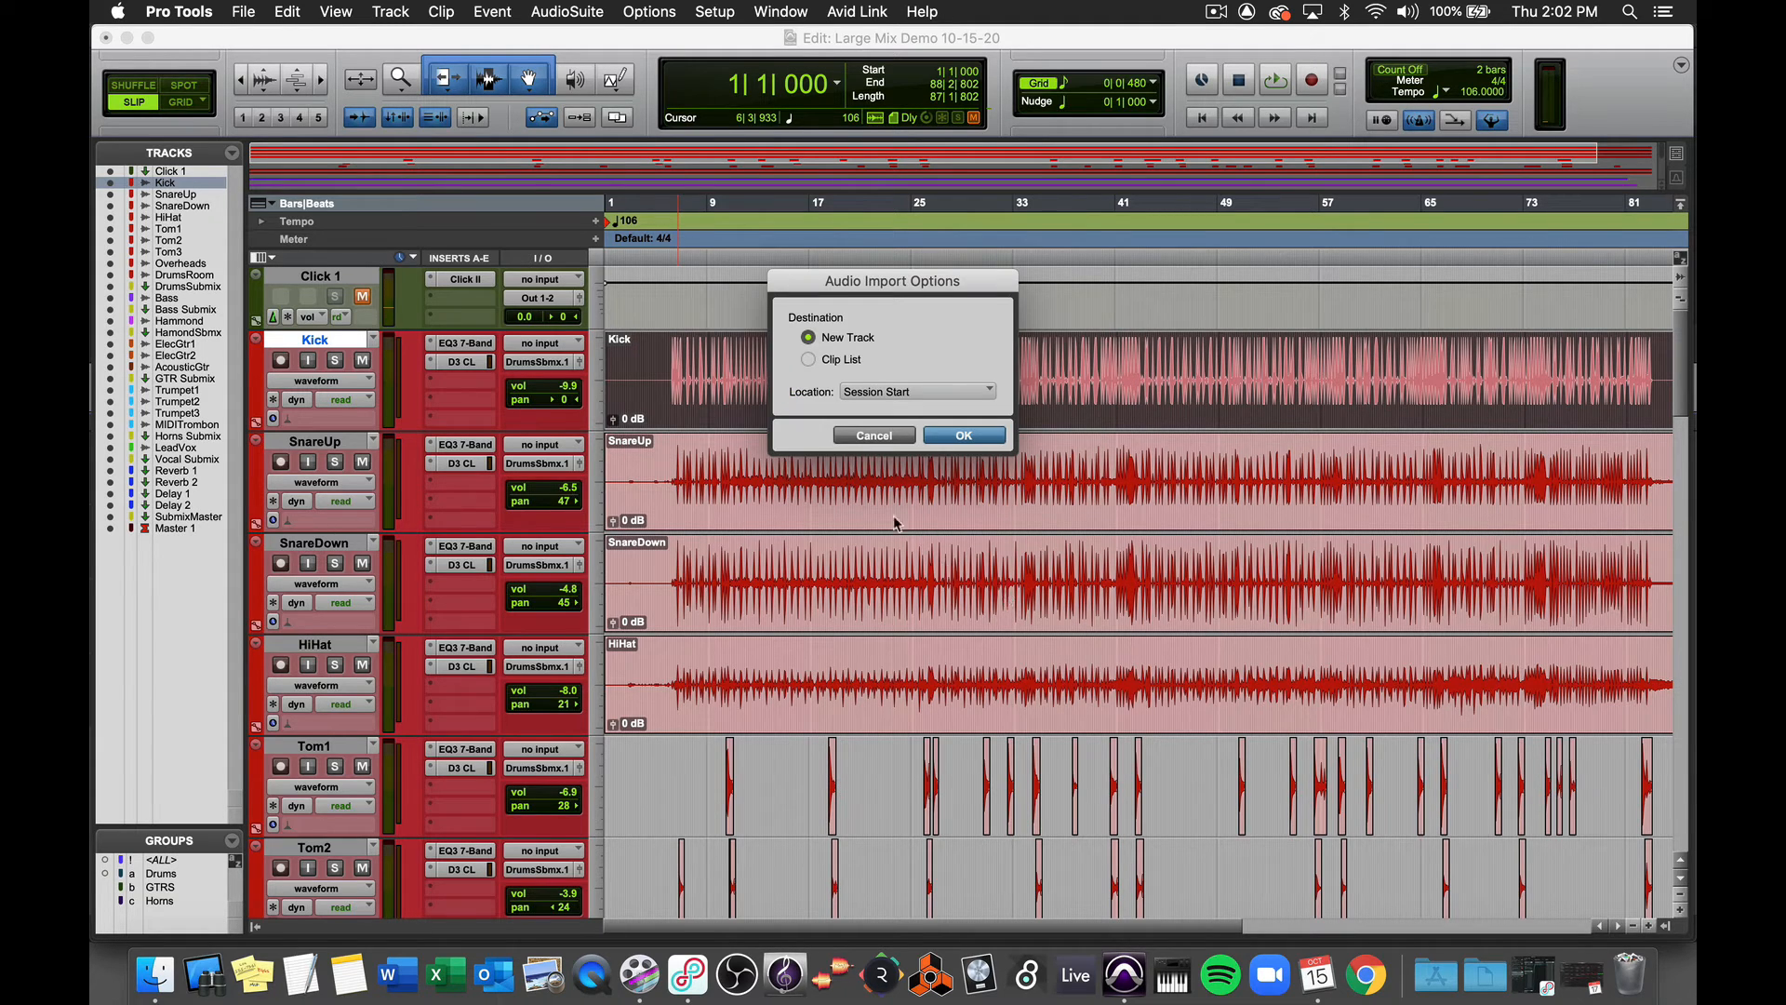
click(865, 435)
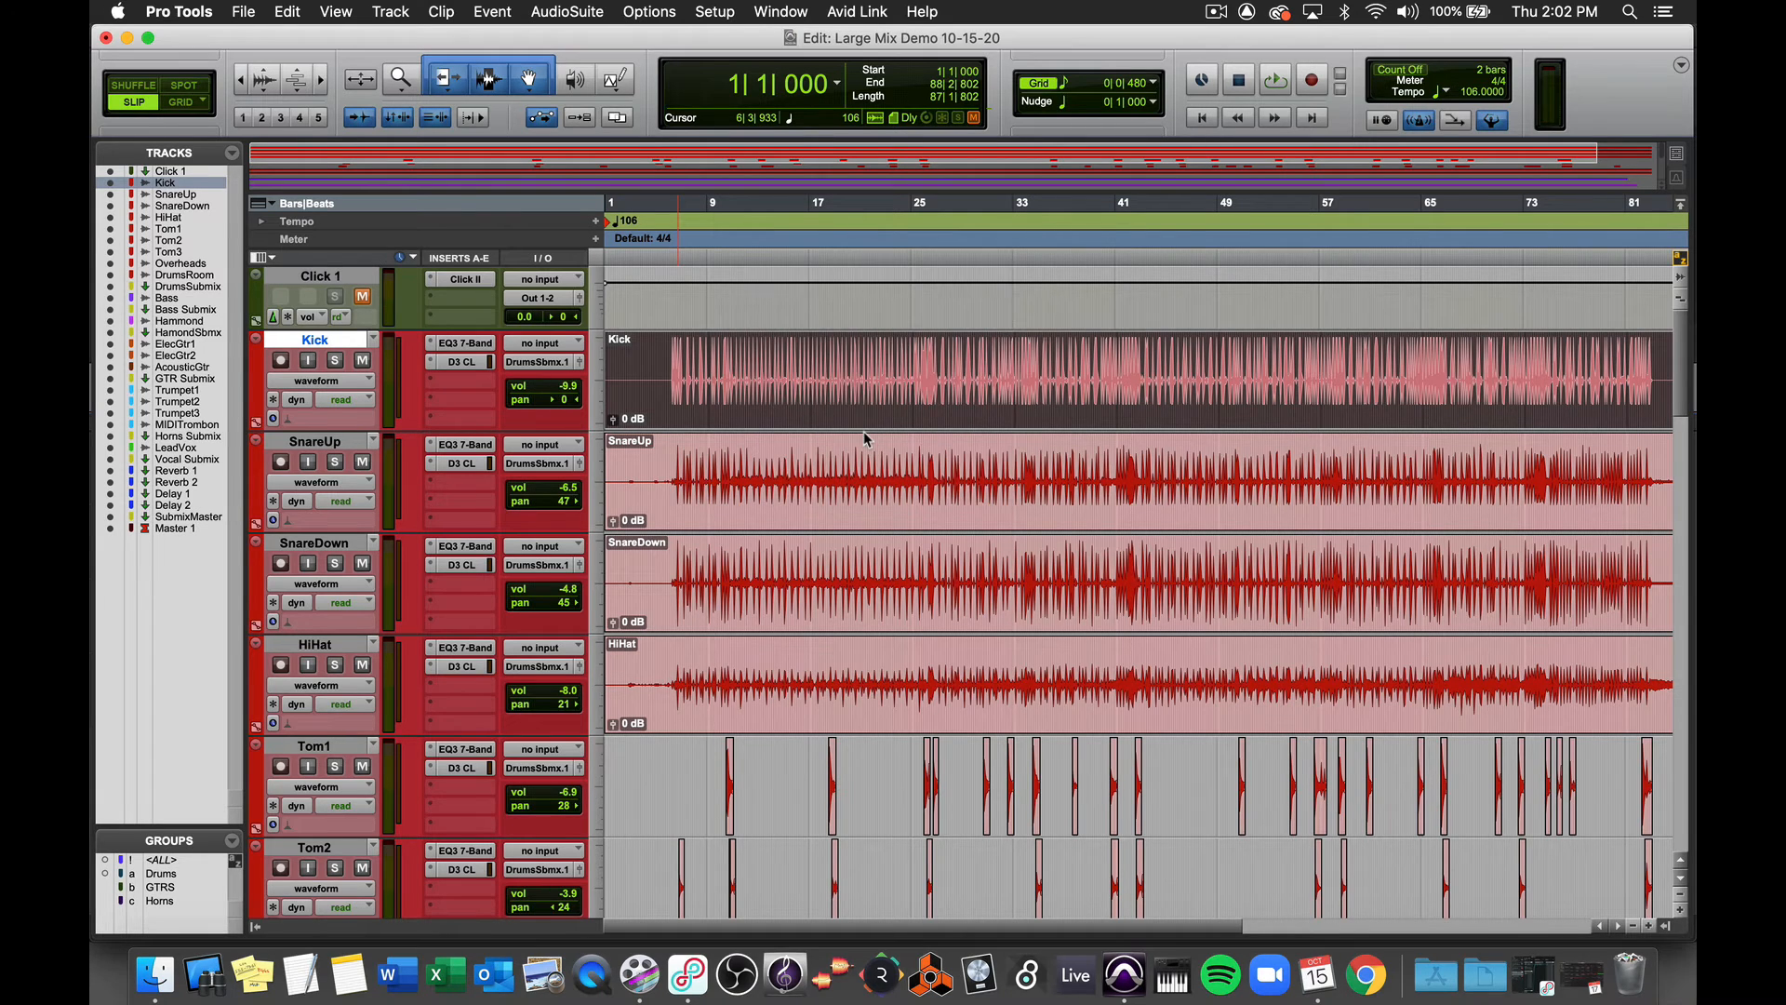
- Zoom the timeline out and back in and scroll through the tracks to review the session
key(r)
key(r)
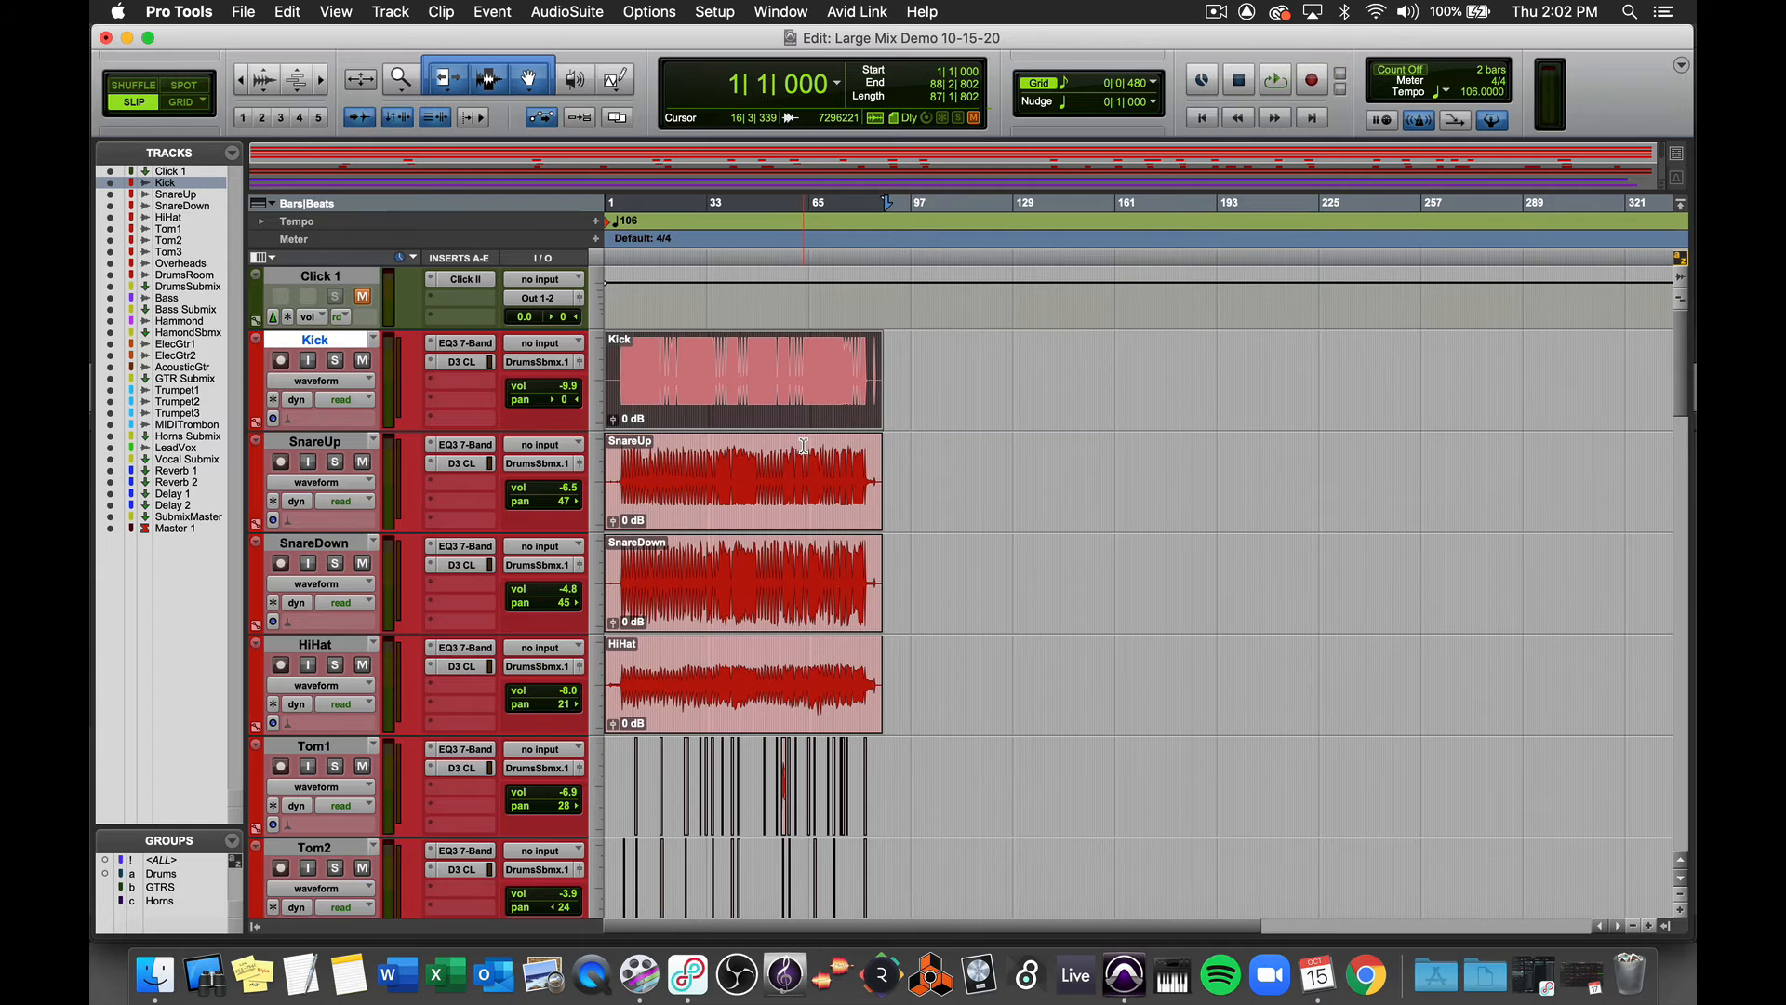
scroll(803, 447, down, 1)
scroll(804, 446, down, 20)
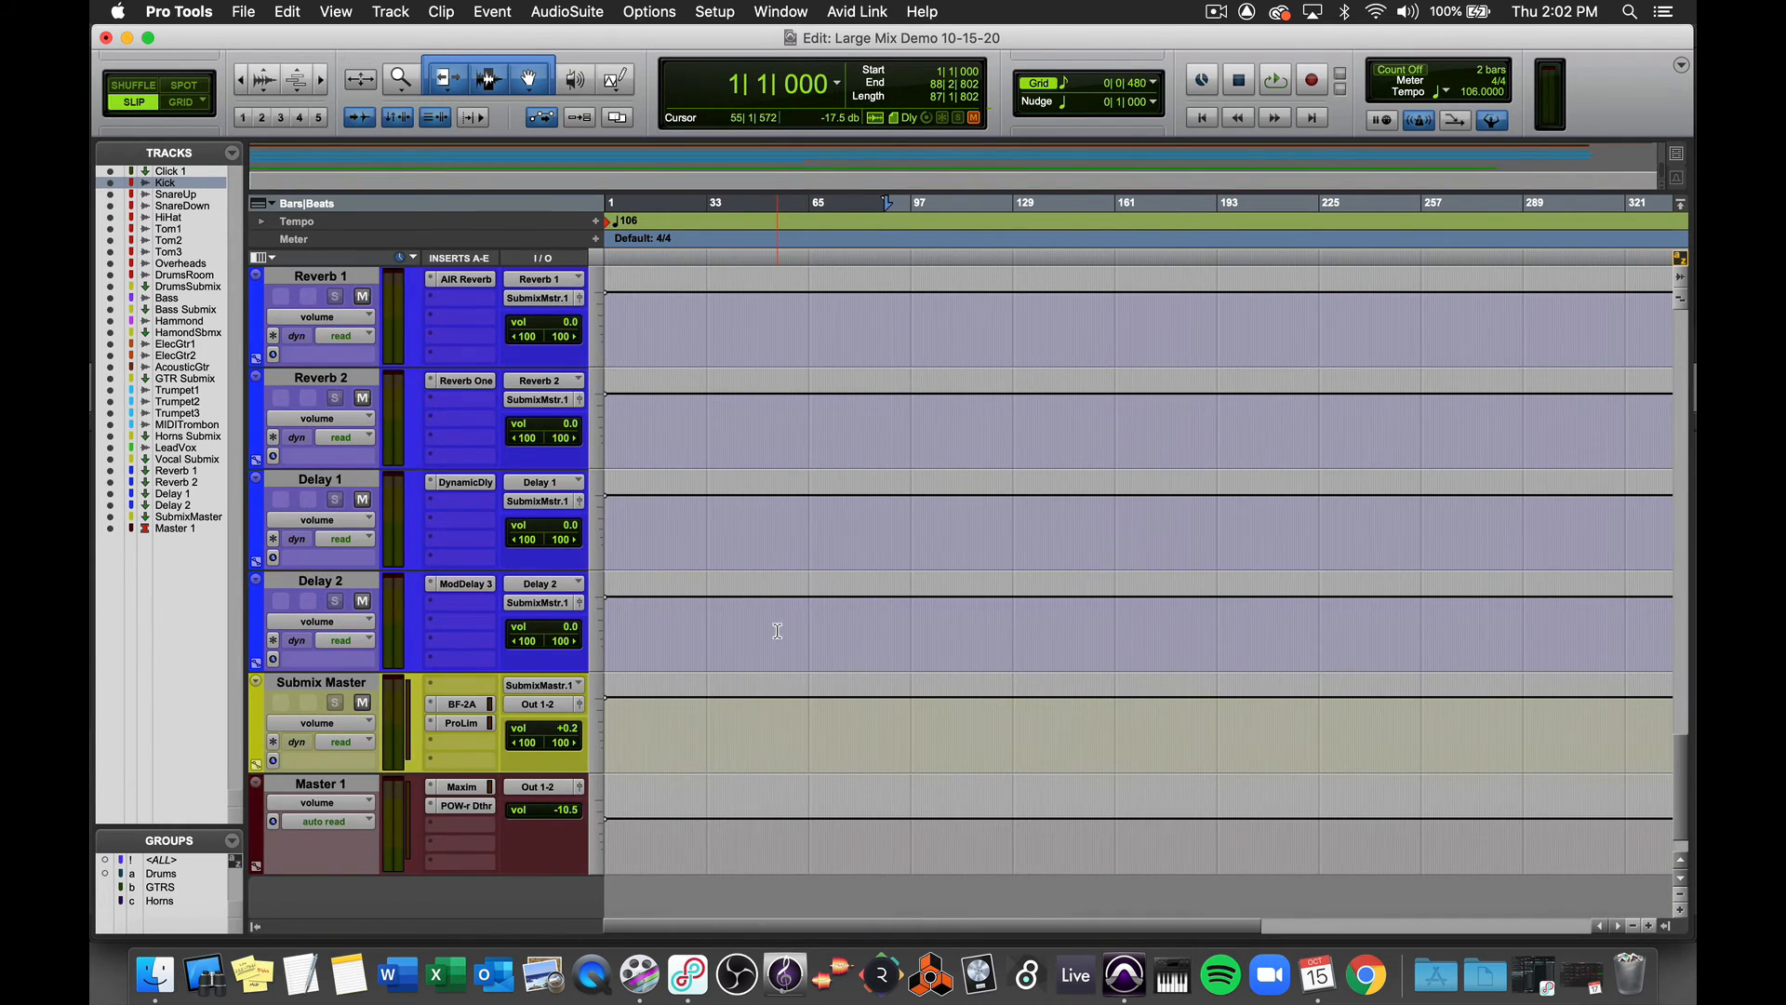
scroll(777, 630, up, 17)
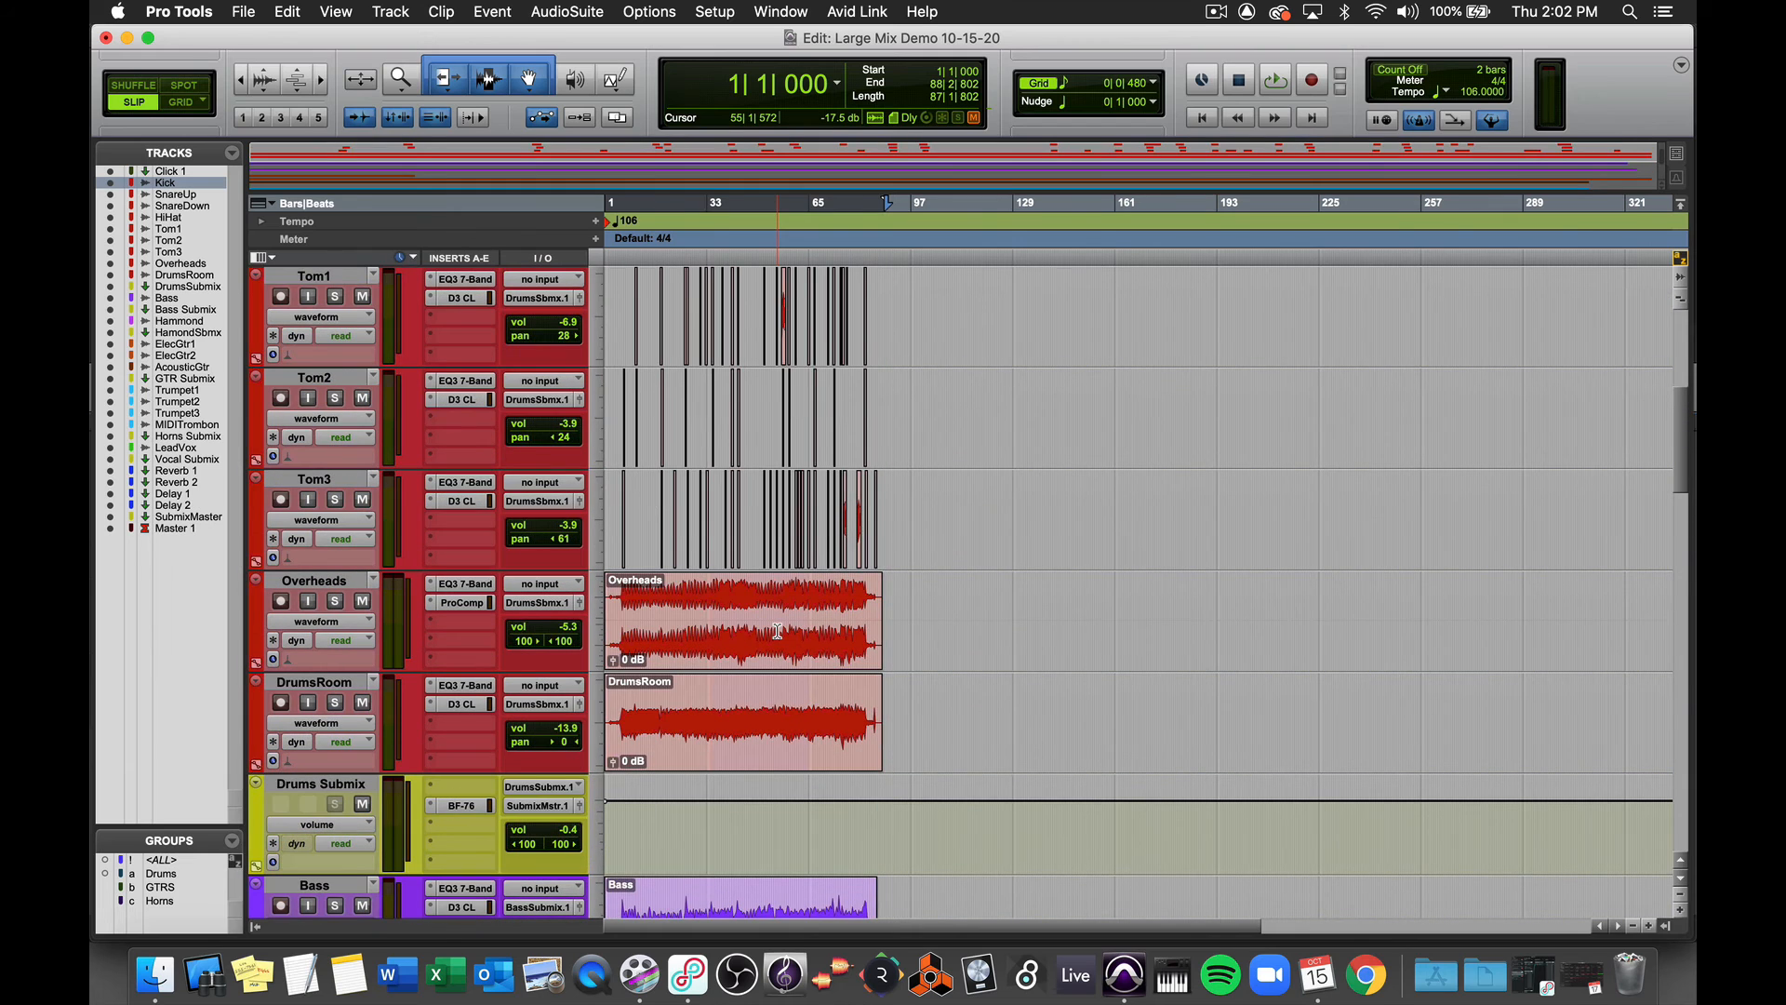
key(t)
key(t)
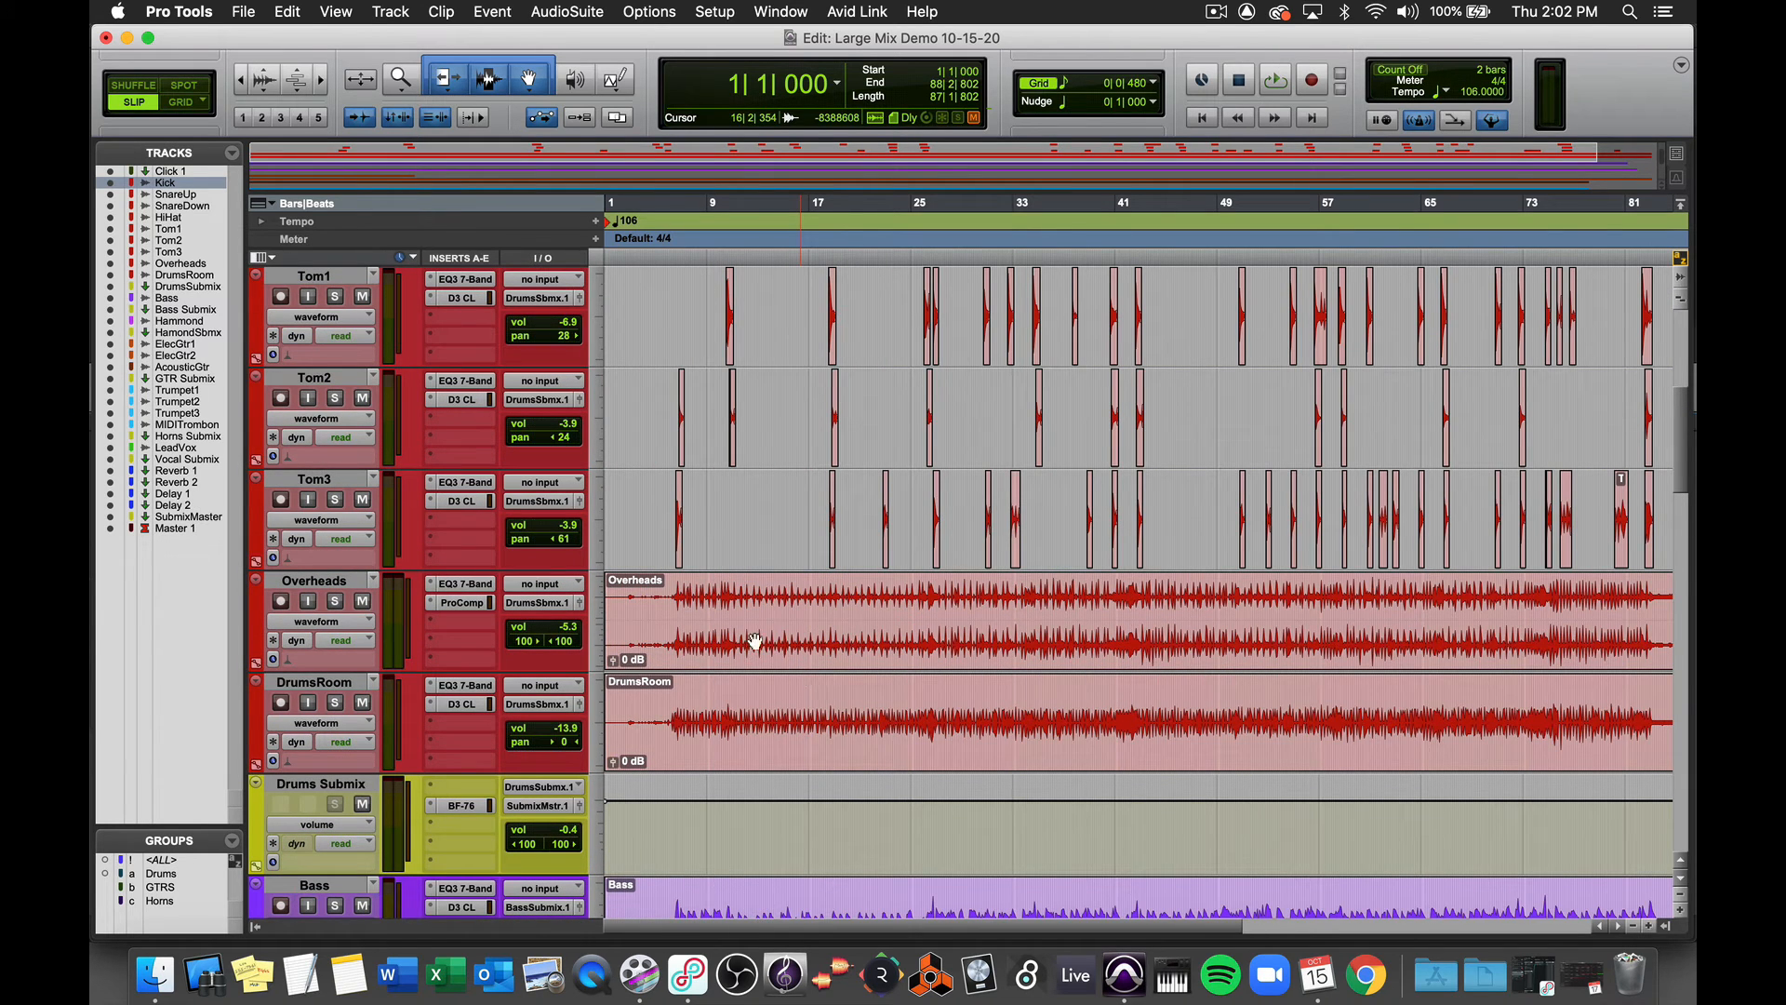
scroll(706, 451, up, 6)
scroll(706, 451, down, 10)
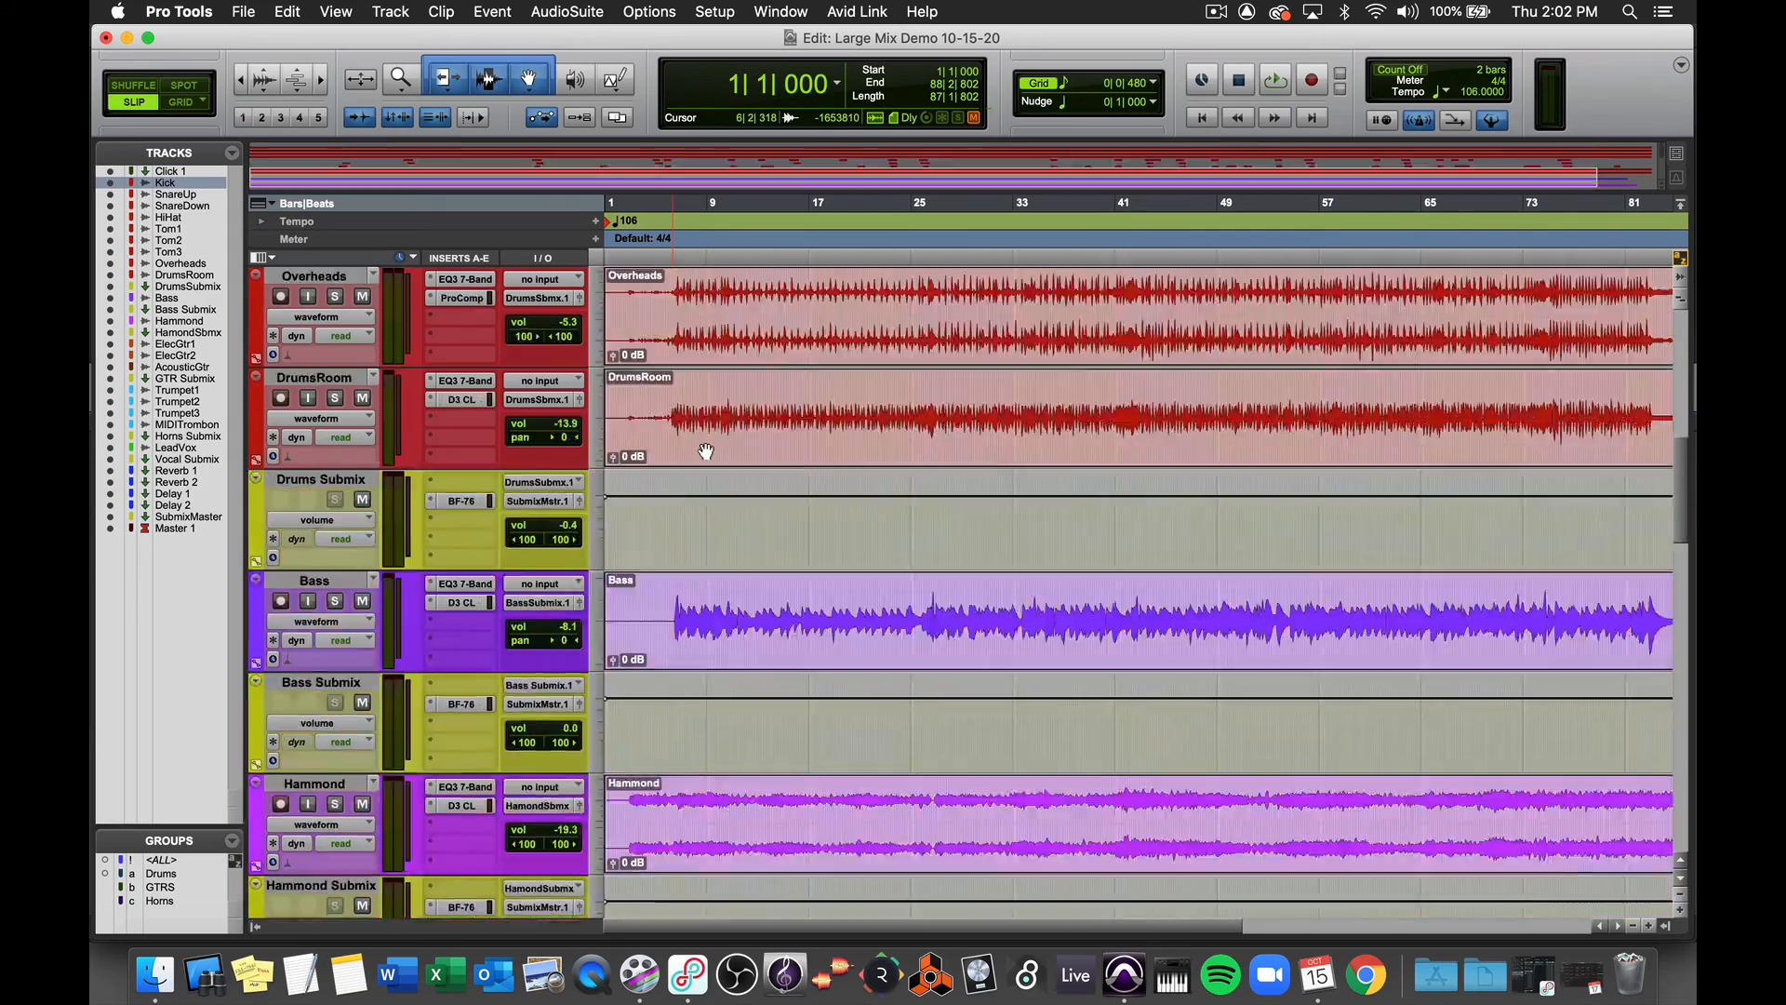
scroll(706, 451, up, 10)
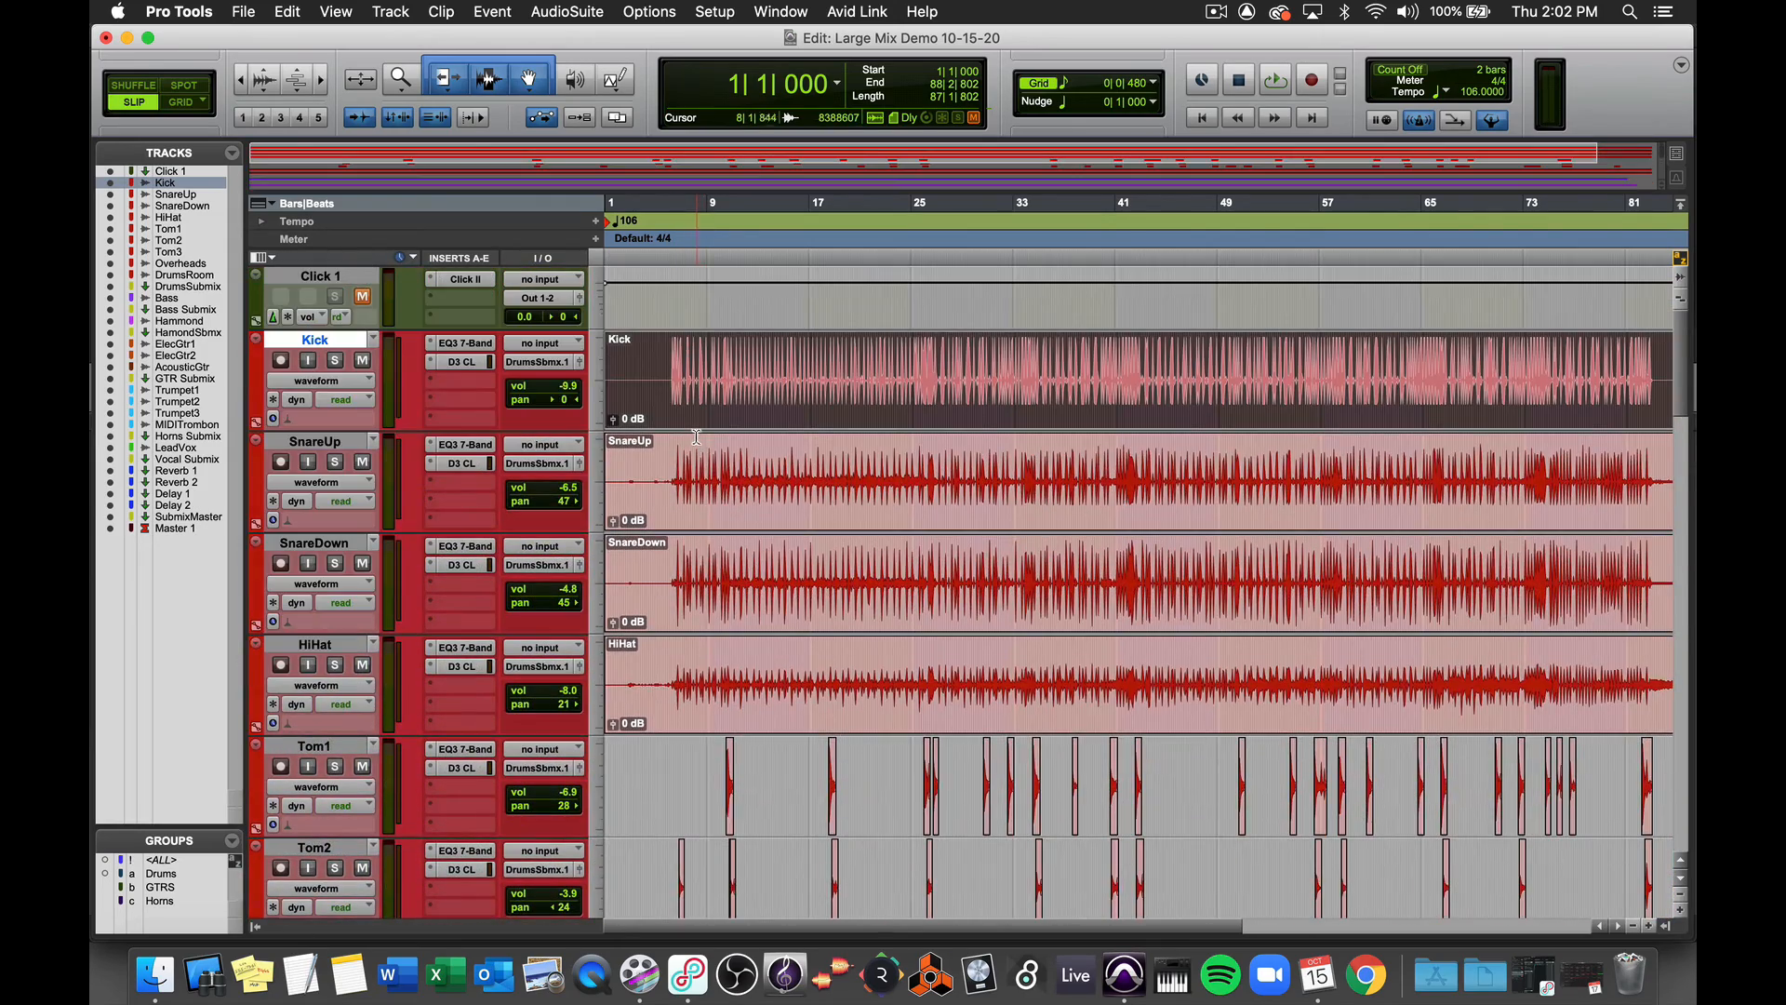
- Set the track height to small for all tracks and scroll down through the session
click(595, 364)
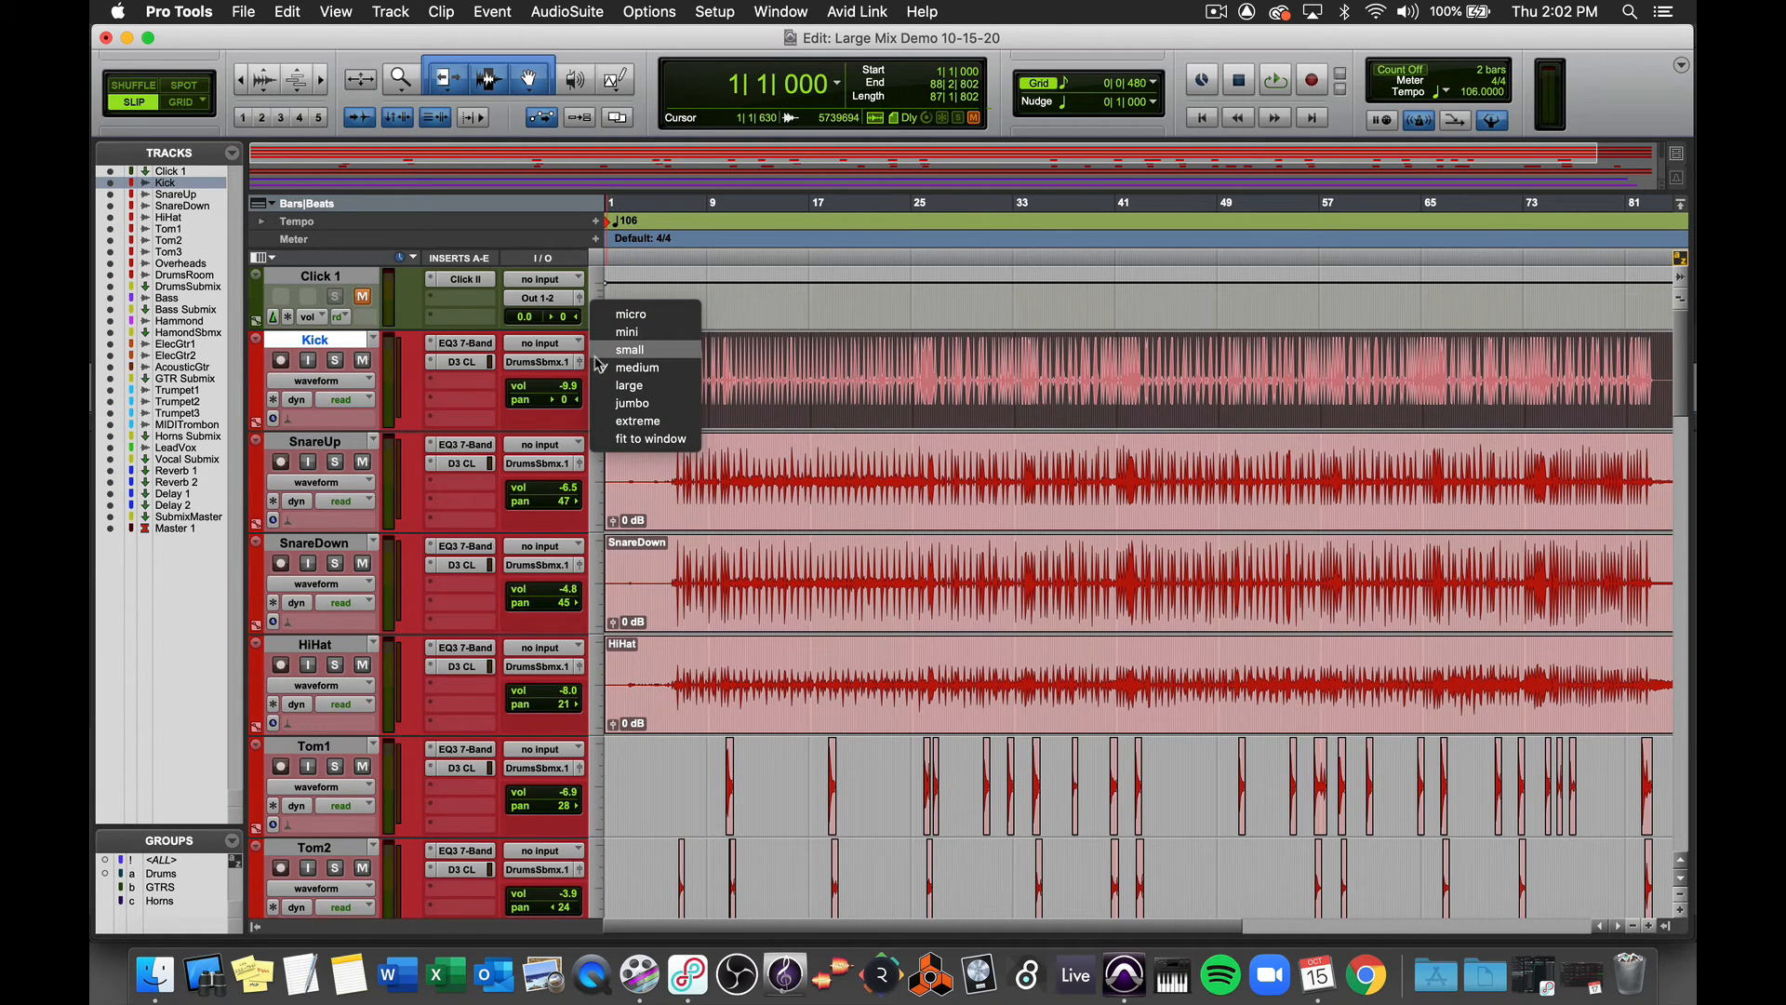
alt+click(623, 351)
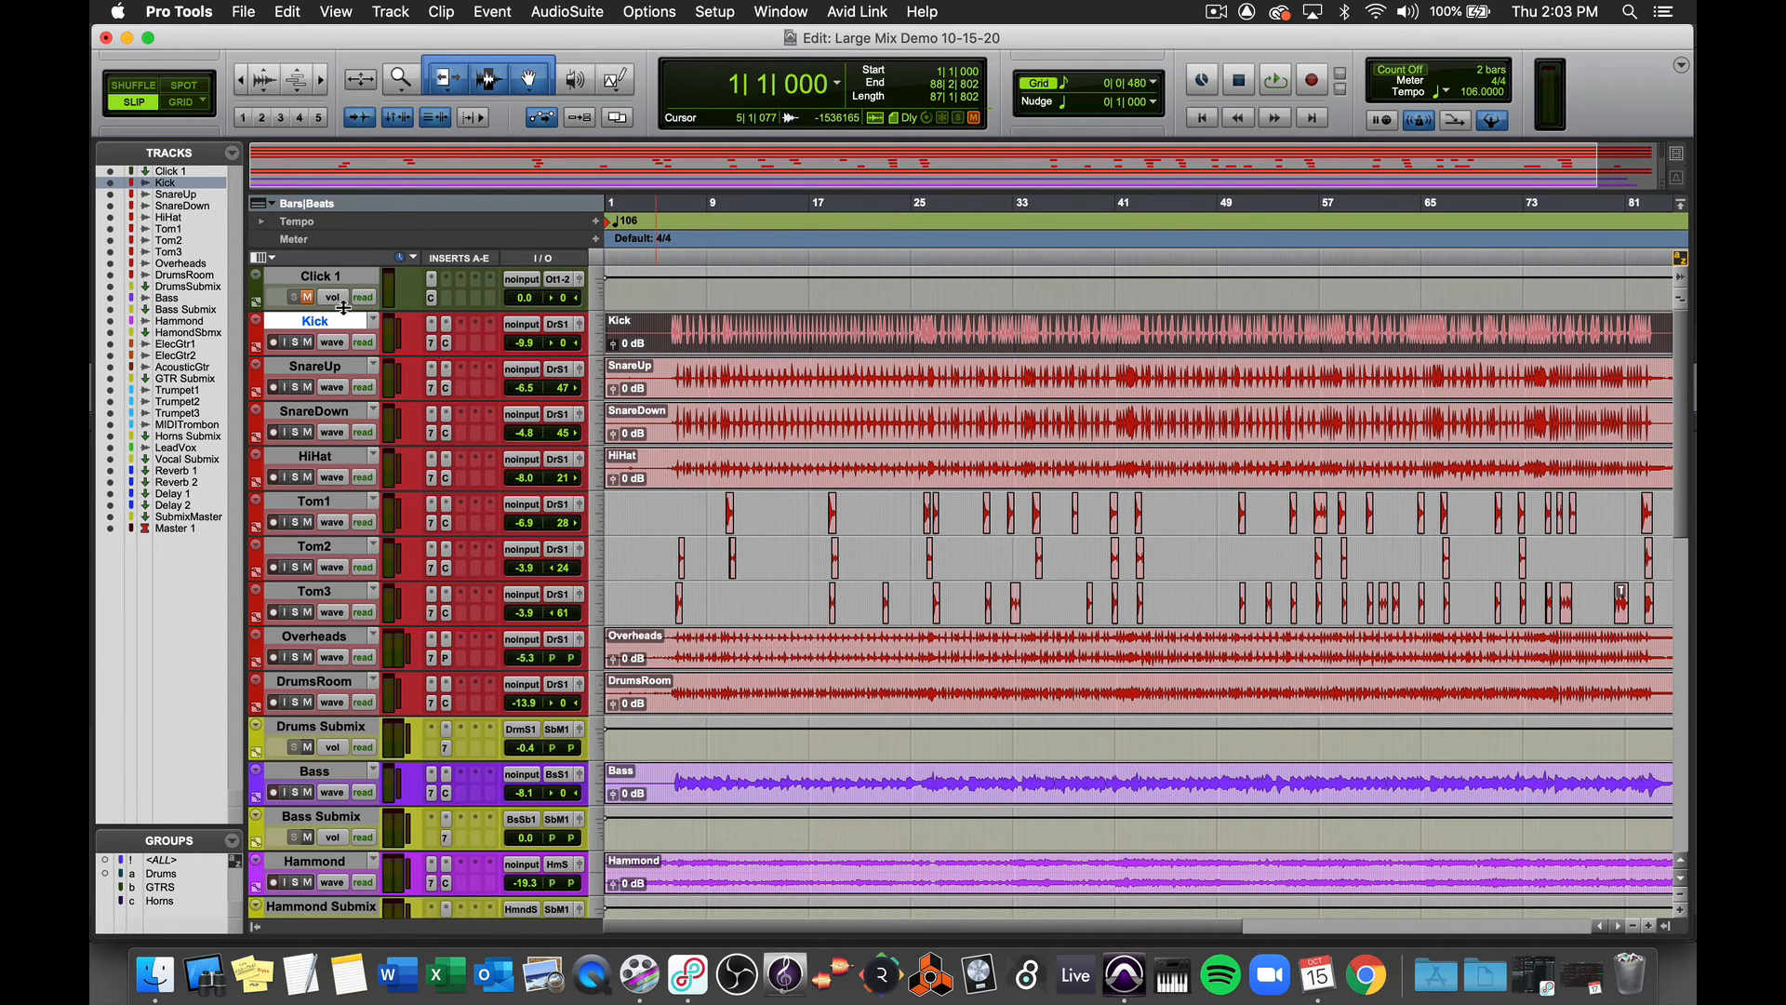
drag(342, 312, 342, 264)
scroll(745, 414, down, 10)
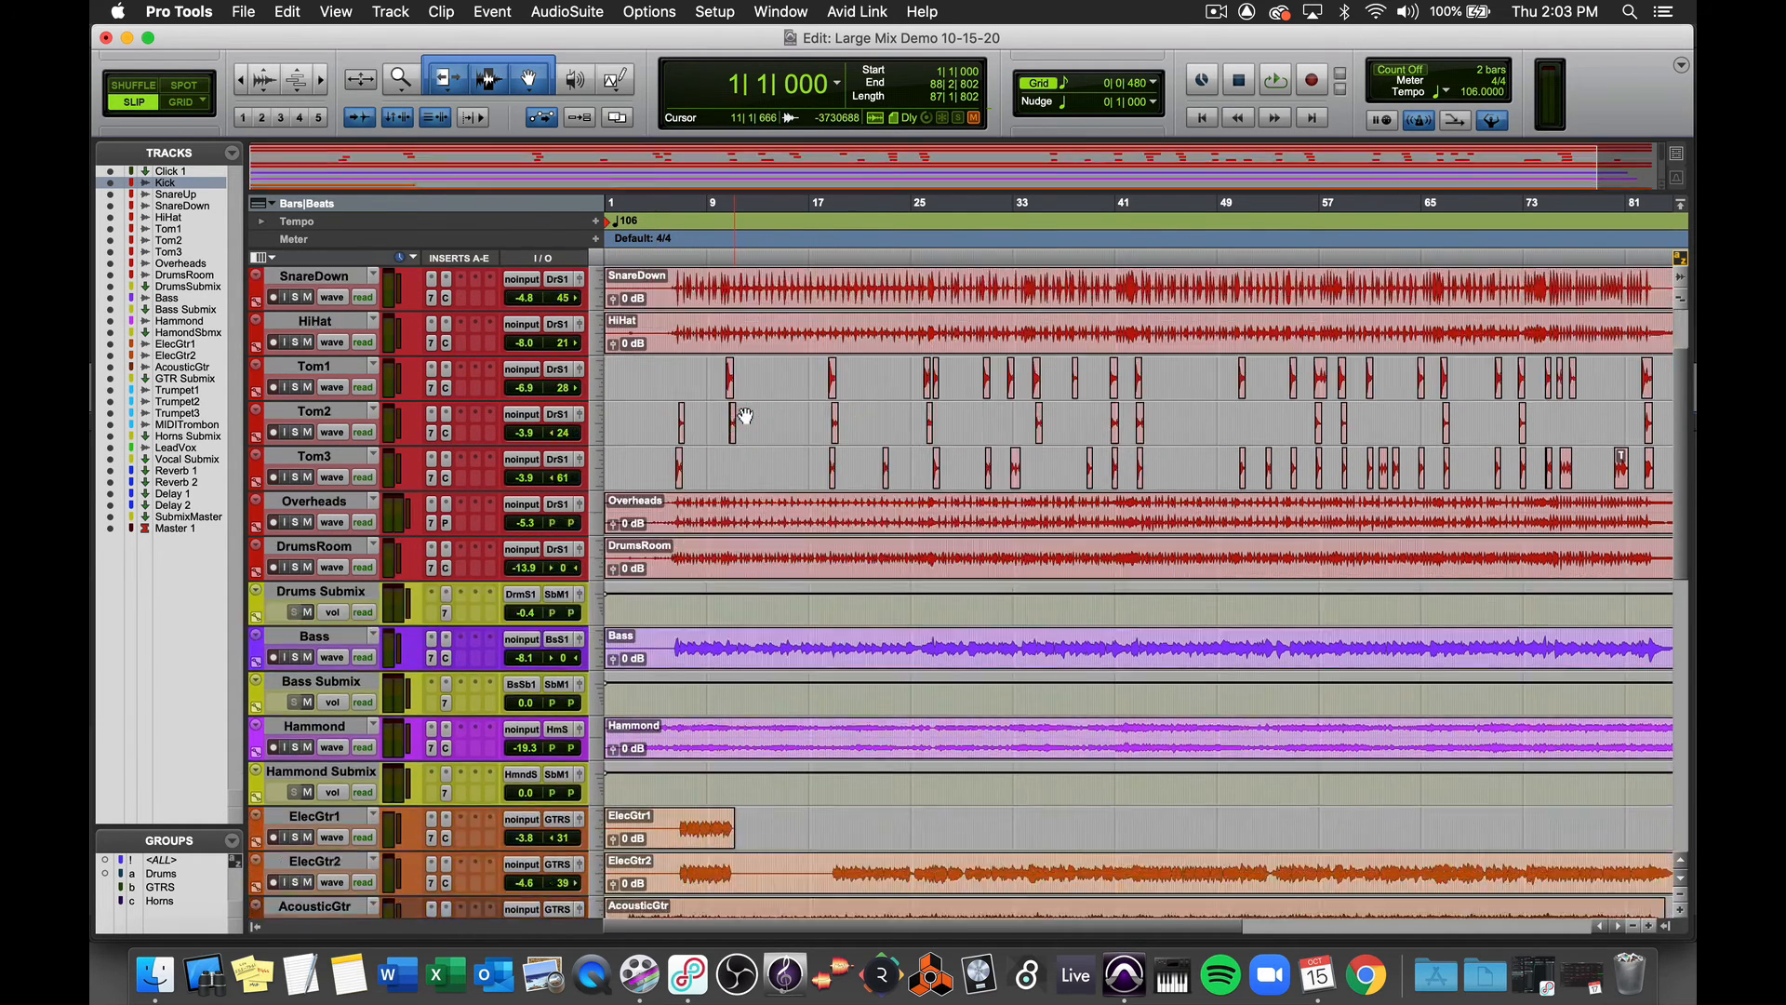
scroll(745, 415, down, 6)
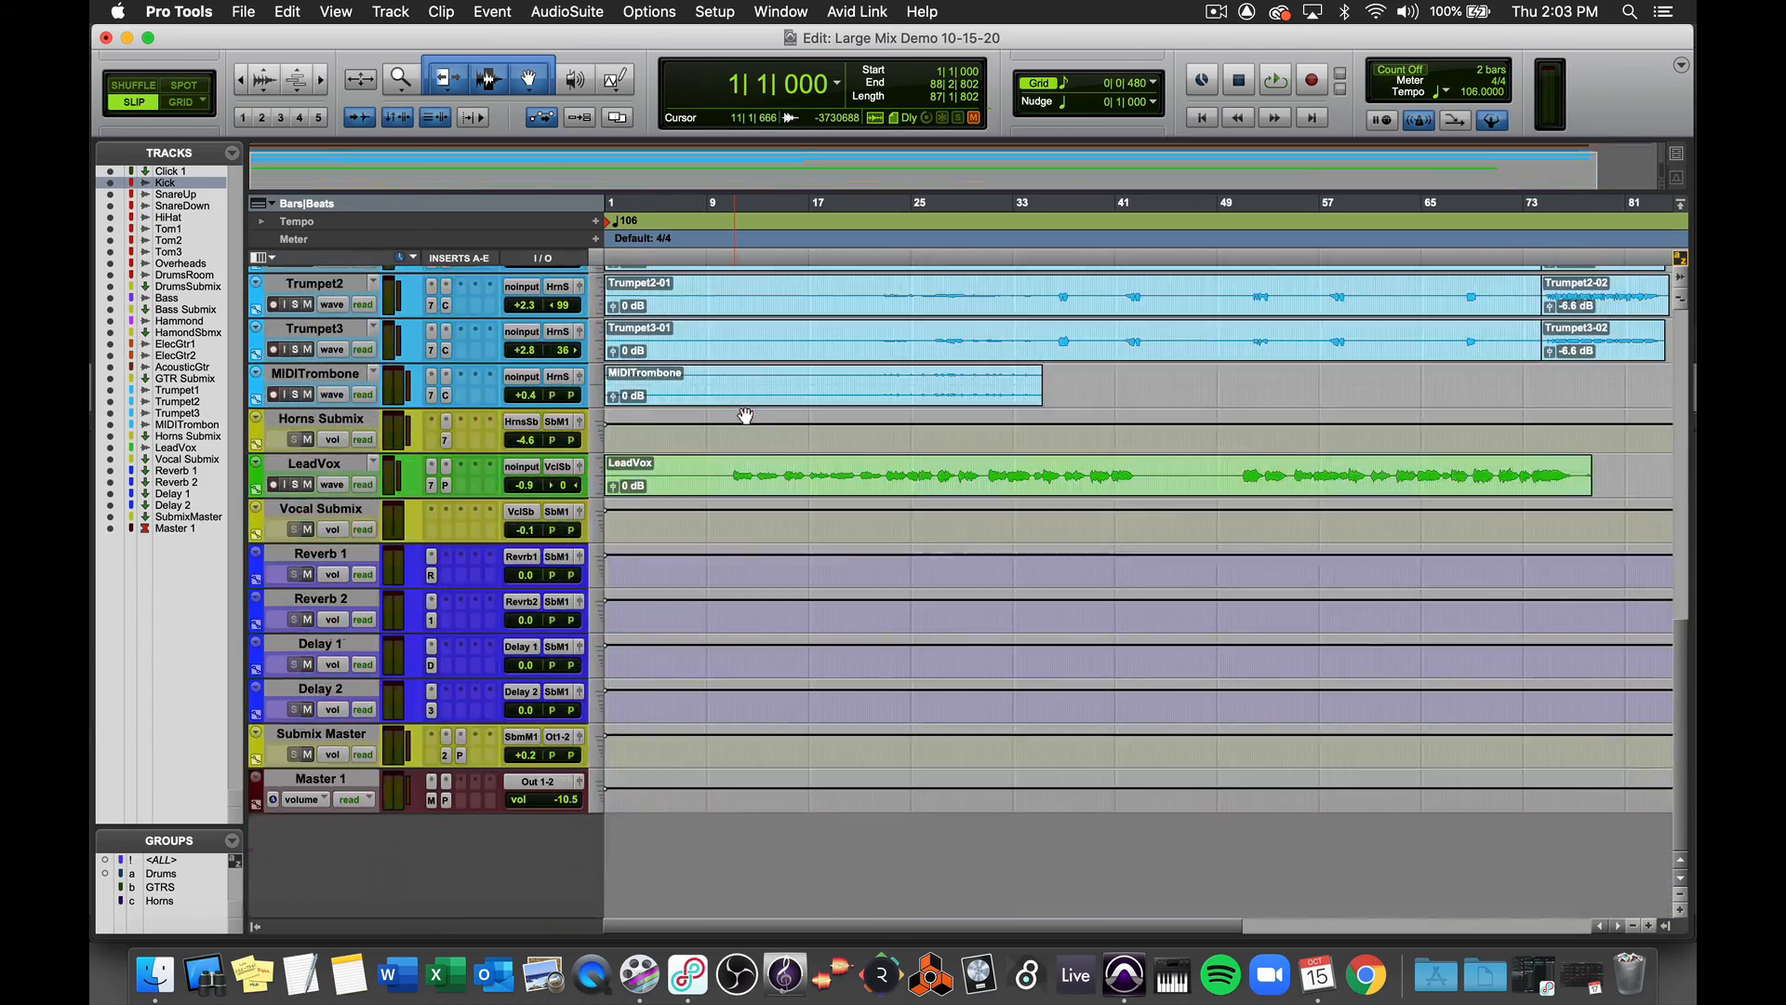
- Switch to the Mix window and scroll across all channel strips to review their inserts, sends and routing
scroll(745, 415, up, 10)
scroll(745, 415, up, 1)
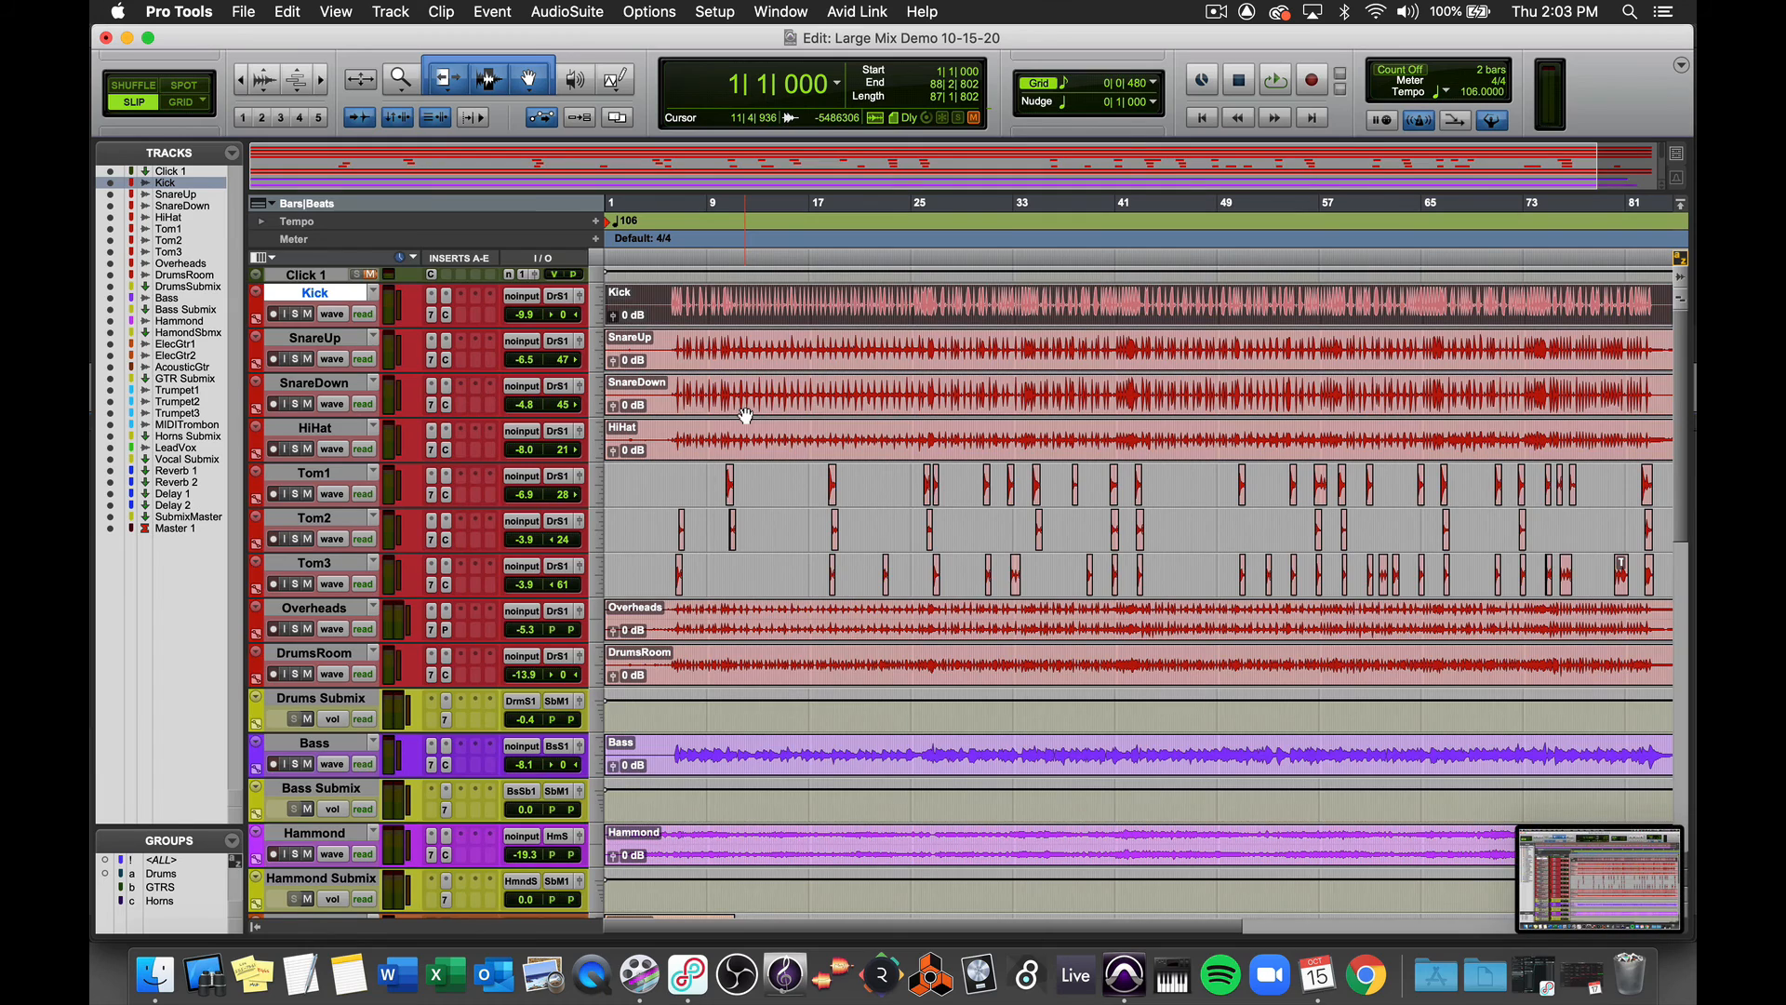
scroll(745, 415, down, 10)
scroll(745, 414, down, 4)
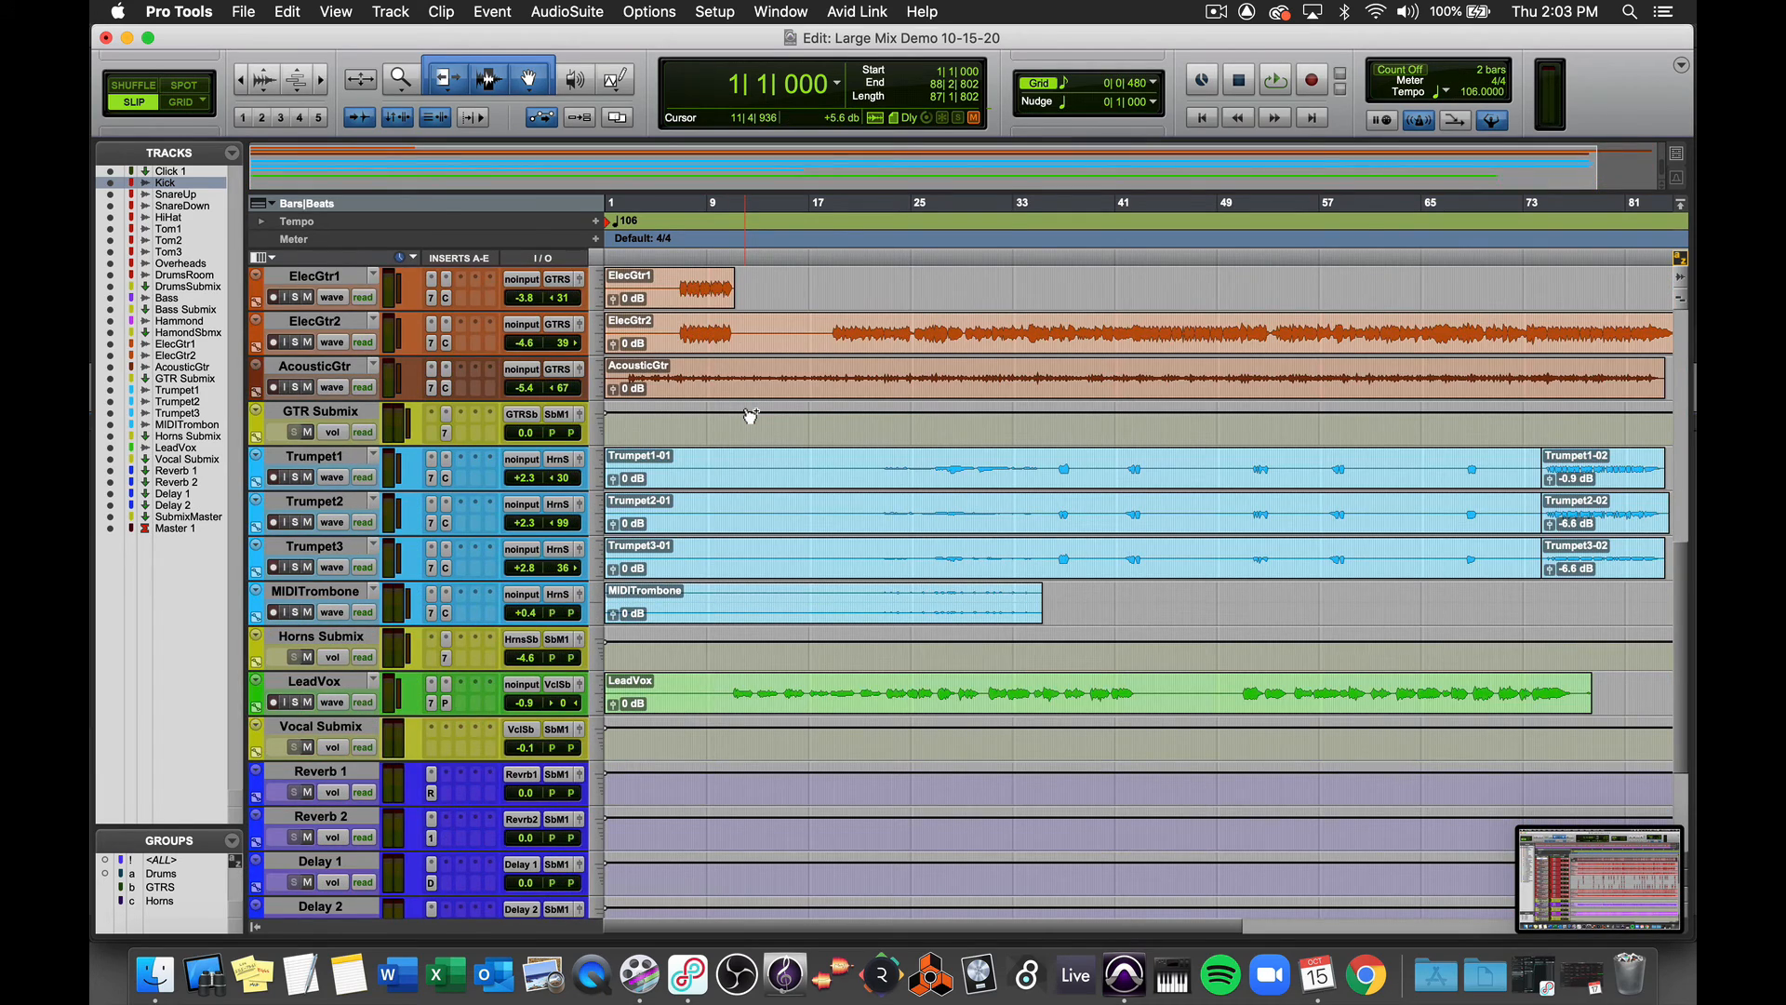
scroll(751, 415, down, 5)
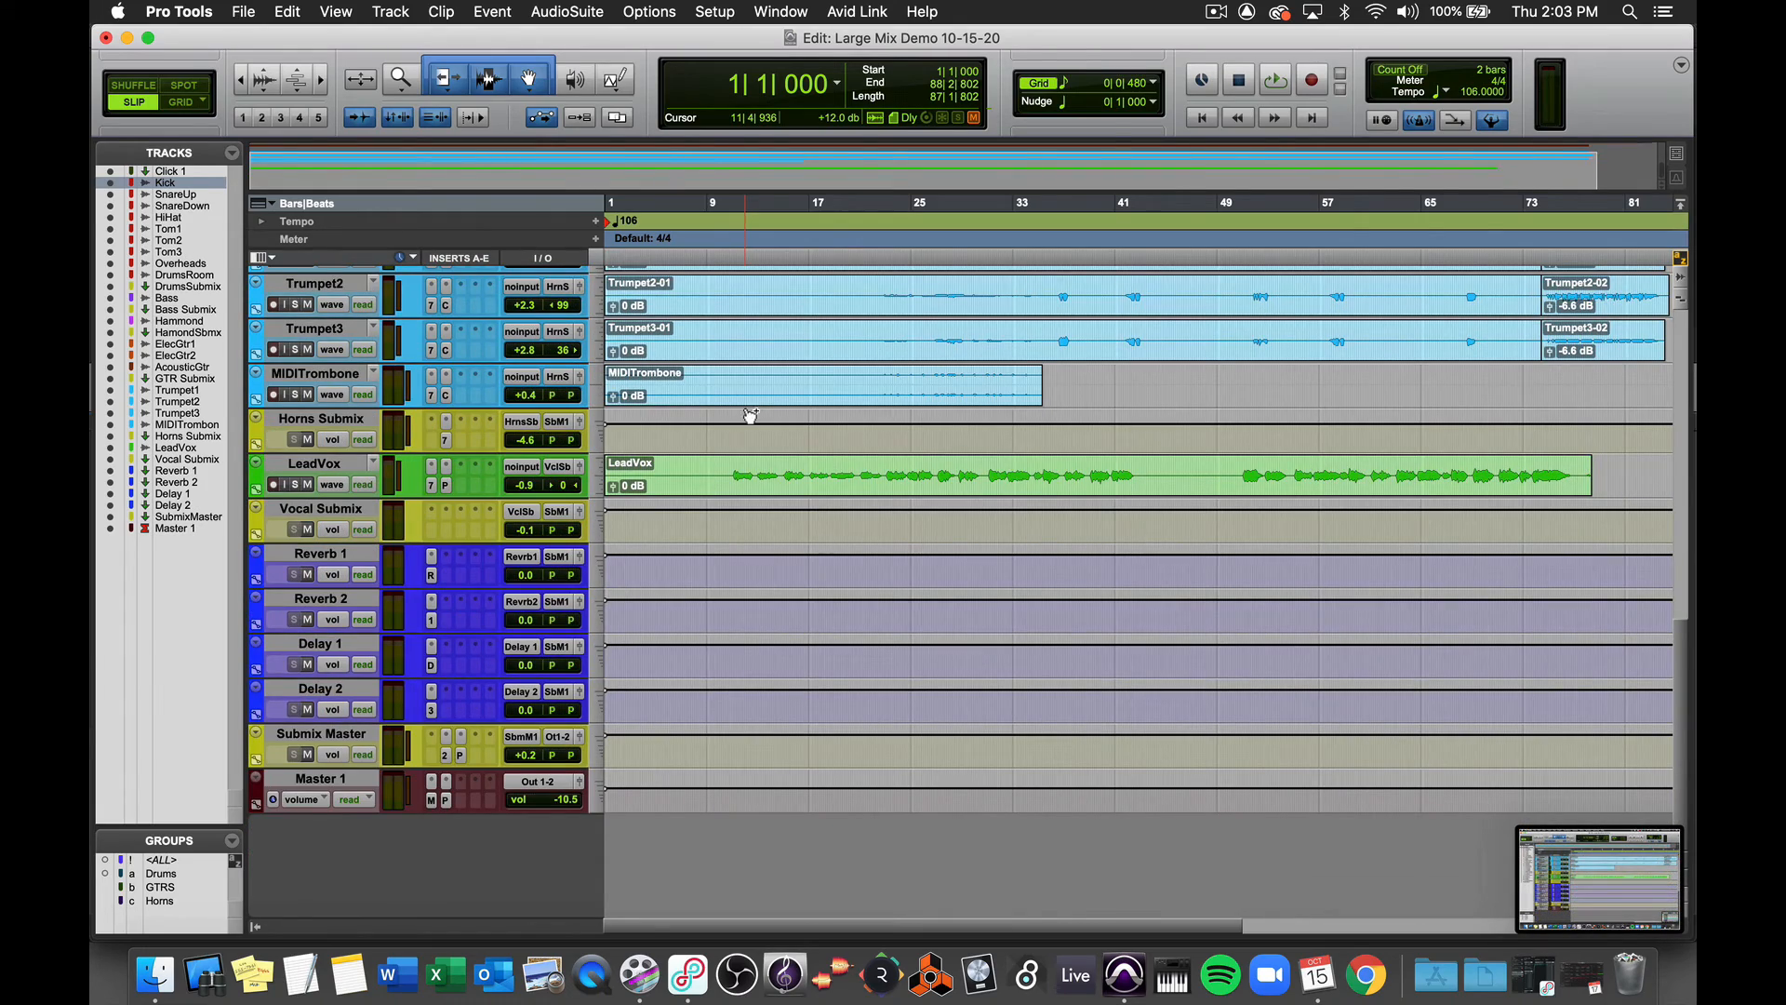
key(super+equal)
scroll(744, 415, left, 15)
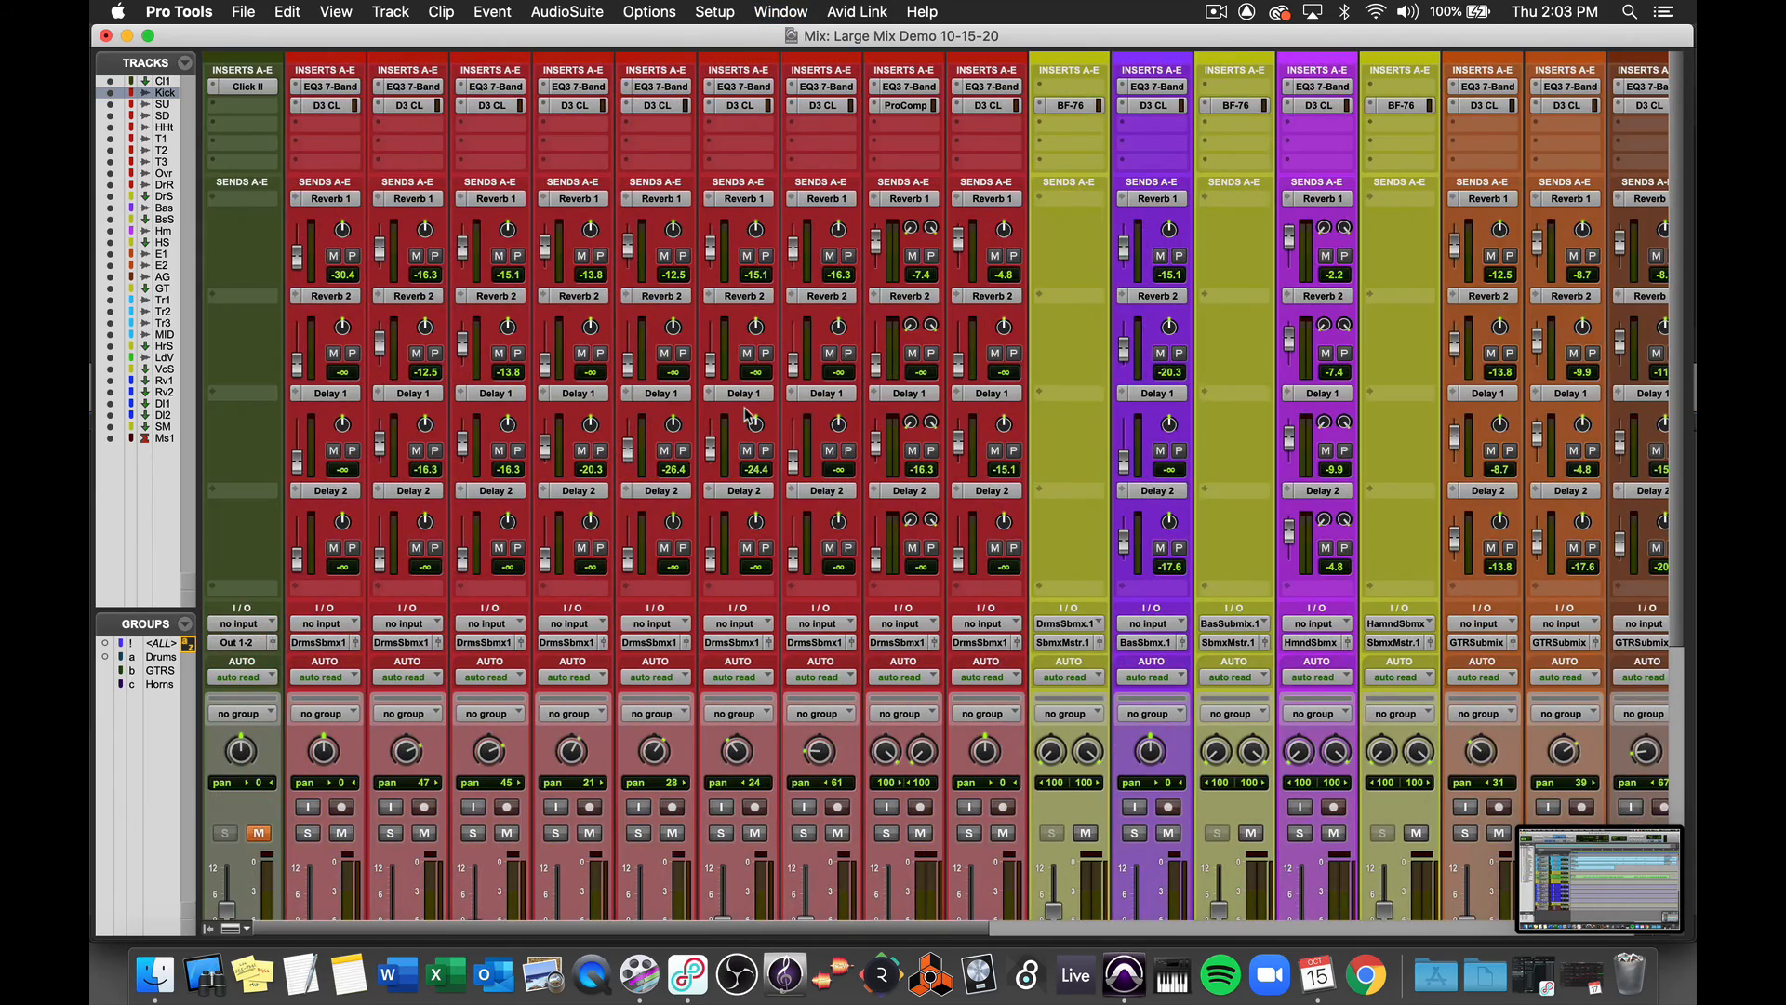
scroll(744, 415, right, 3)
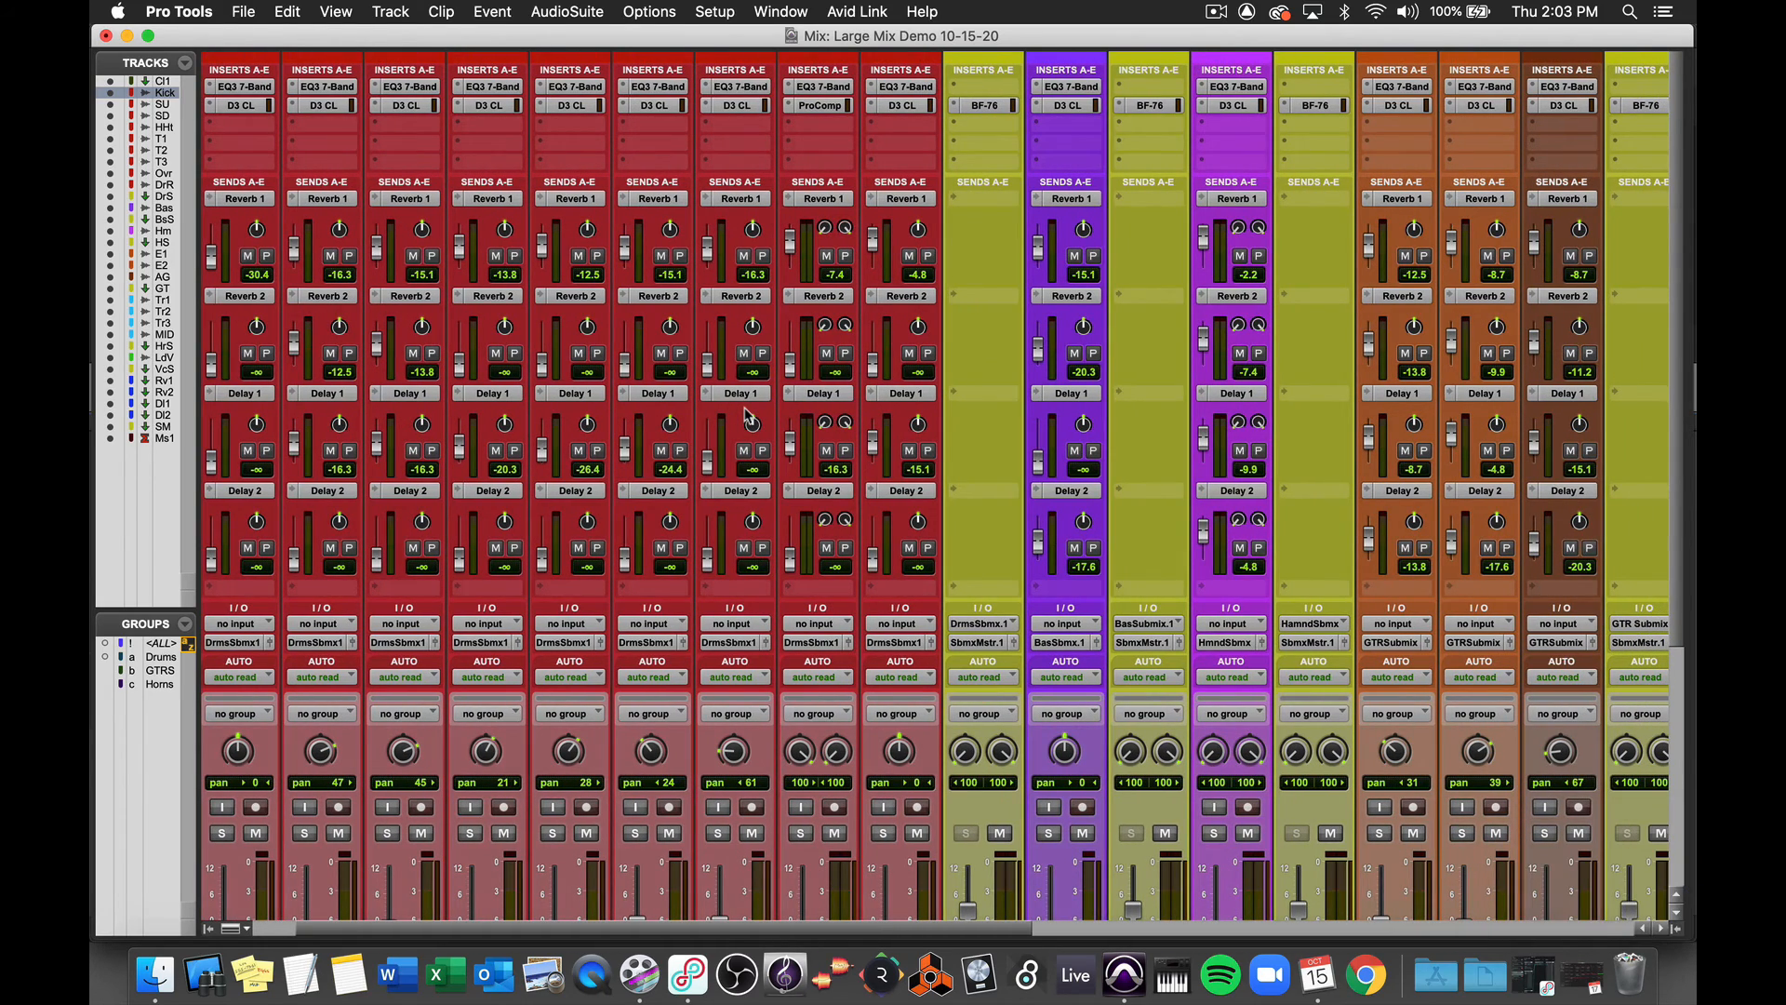
key(super+shift+3)
scroll(747, 415, right, 20)
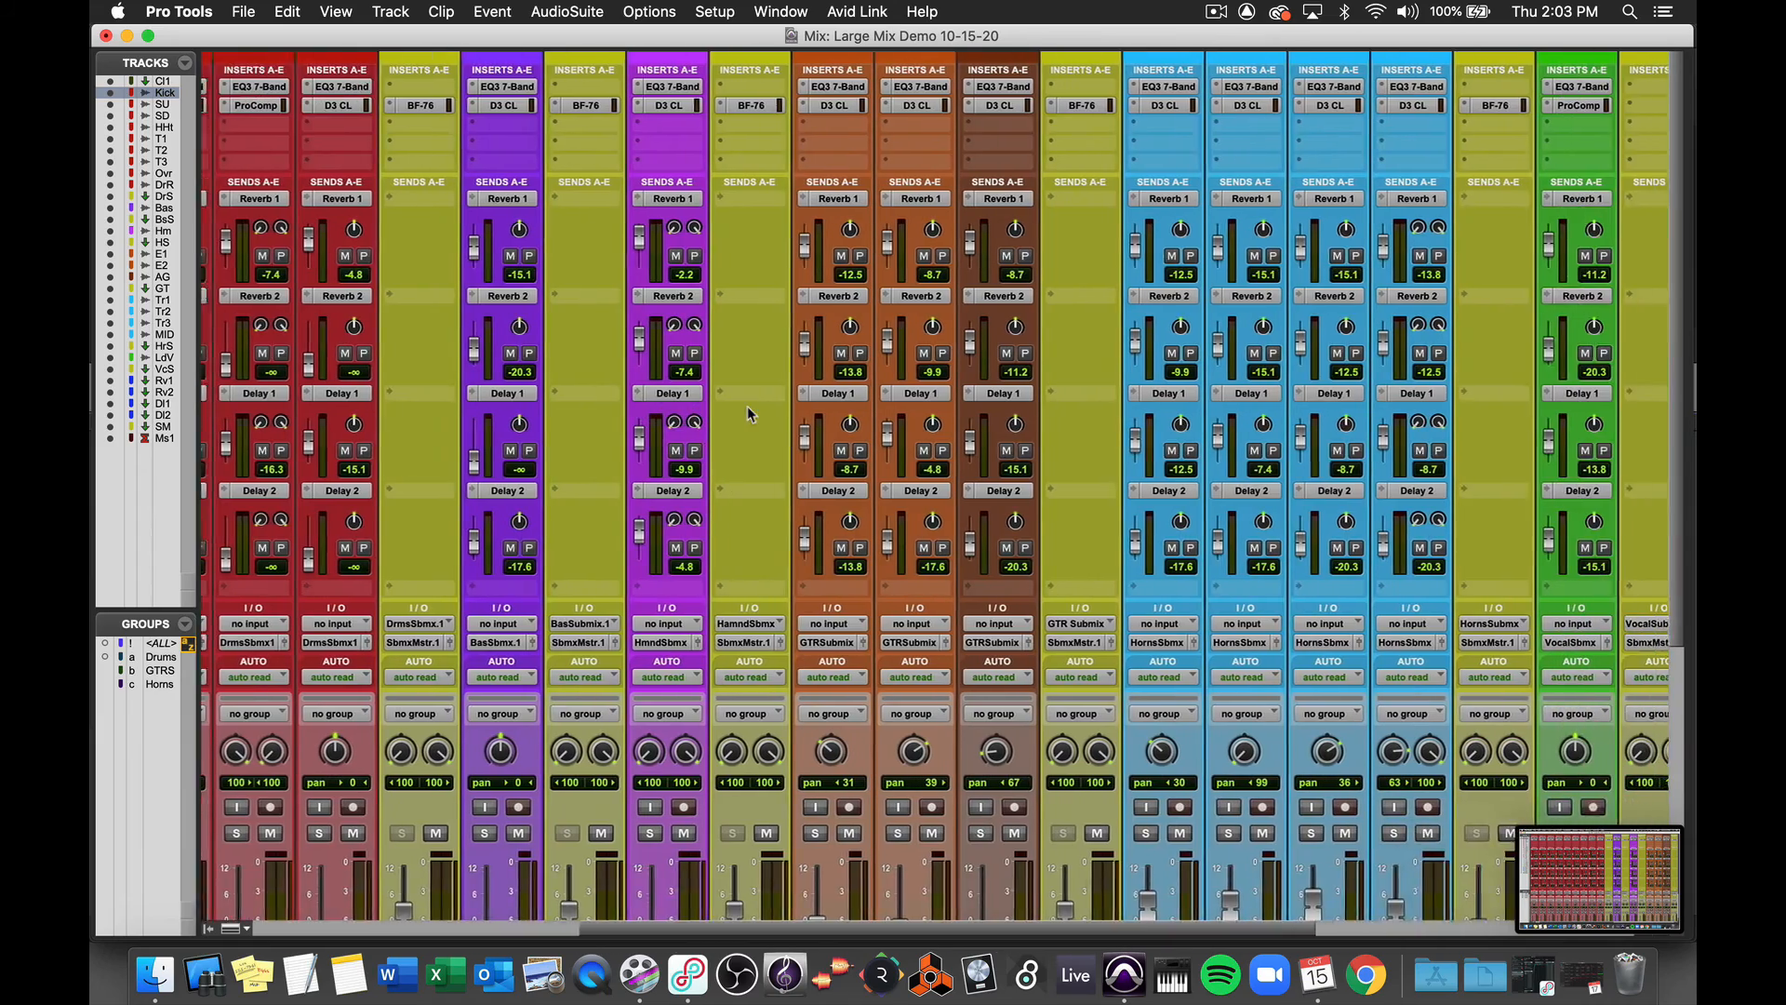
scroll(746, 406, right, 6)
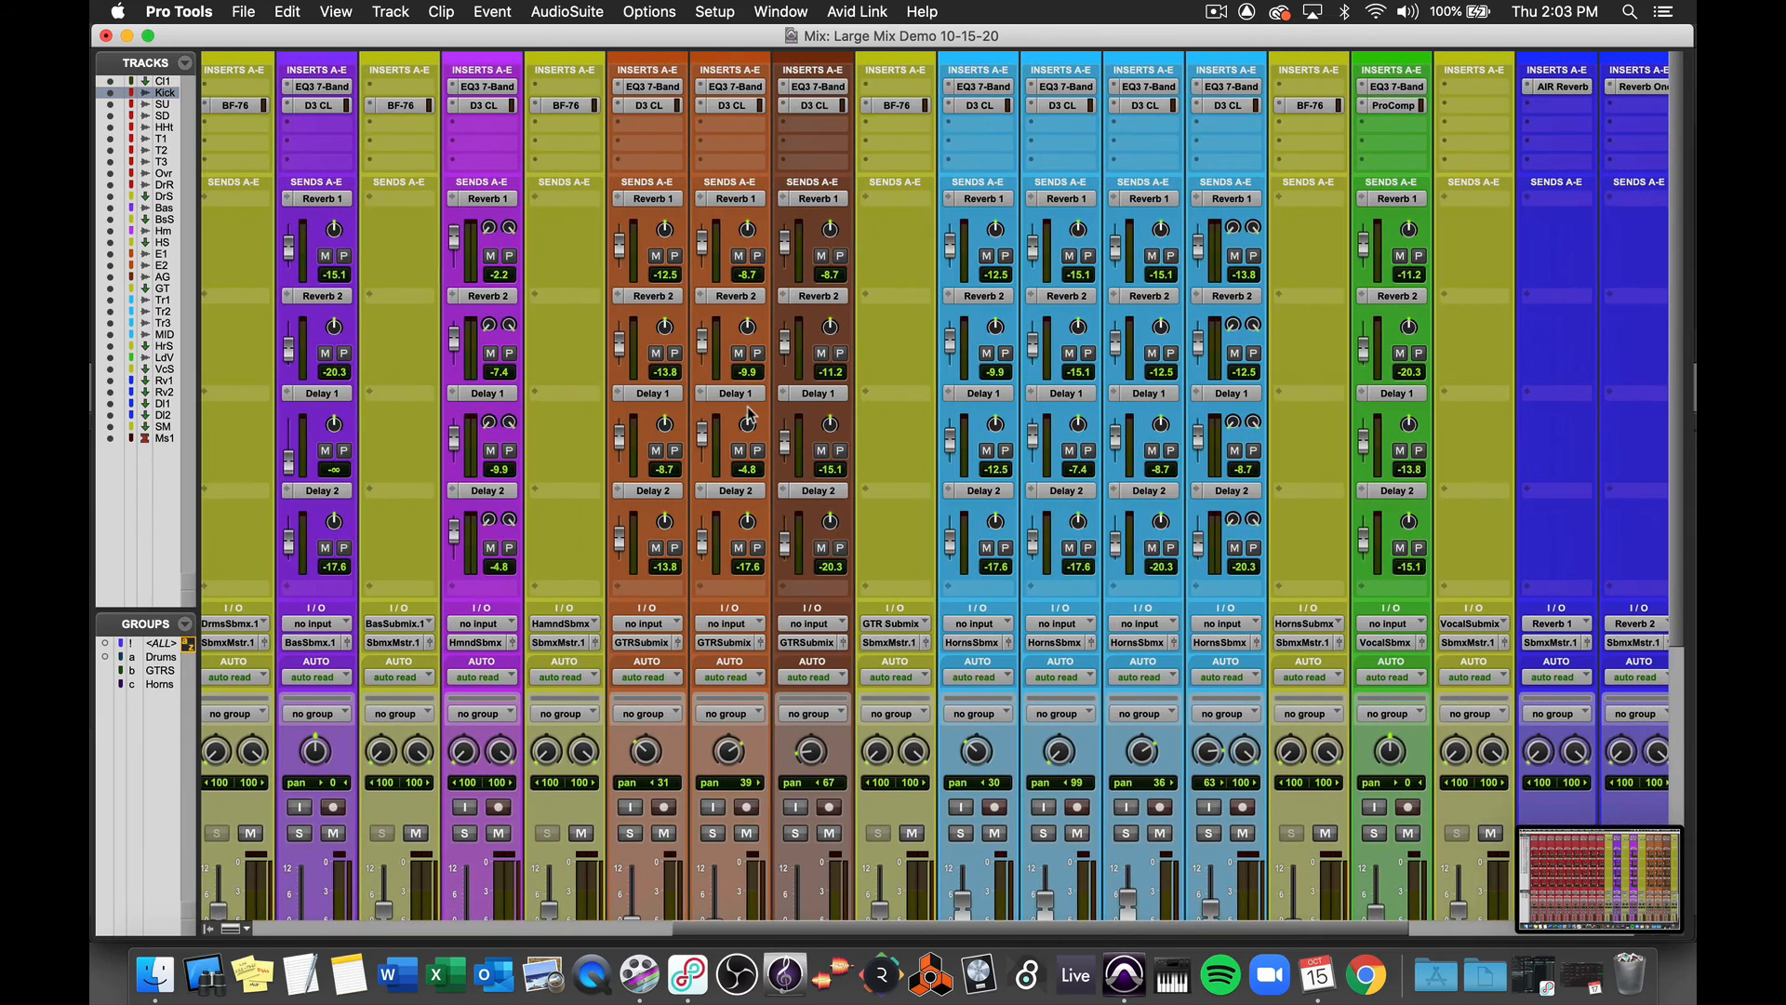
key(super+shift+3)
scroll(750, 414, right, 15)
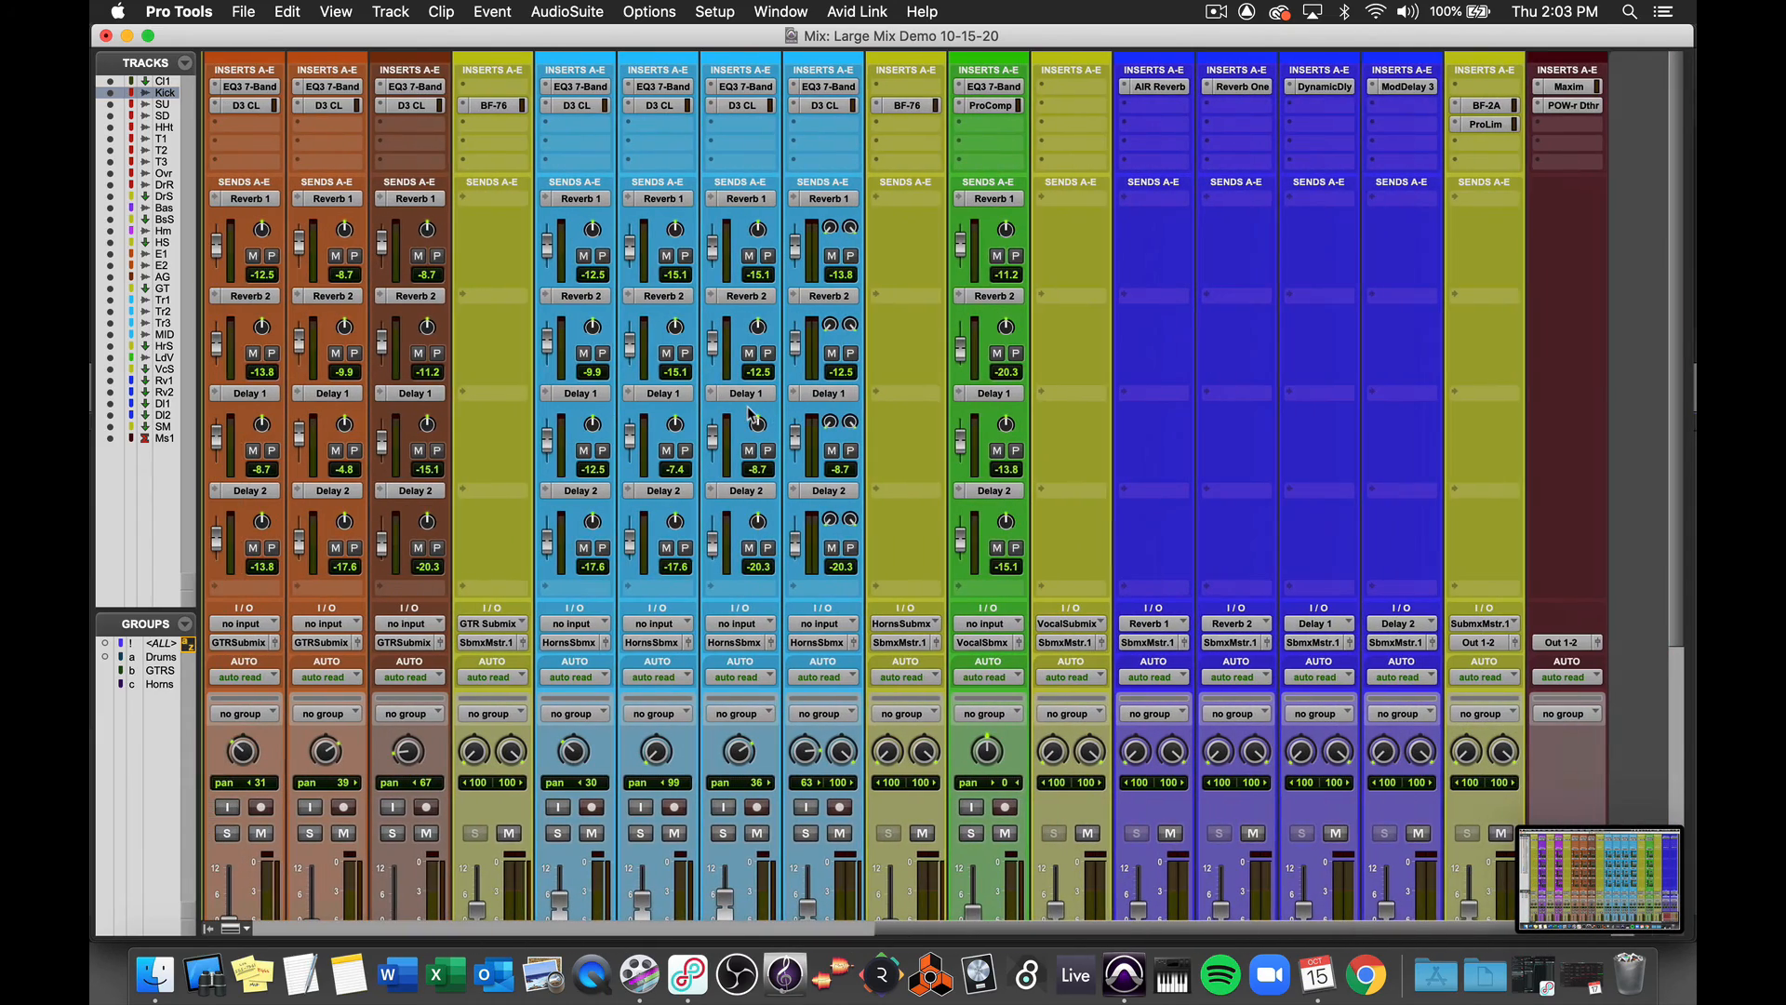
key(super+shift+3)
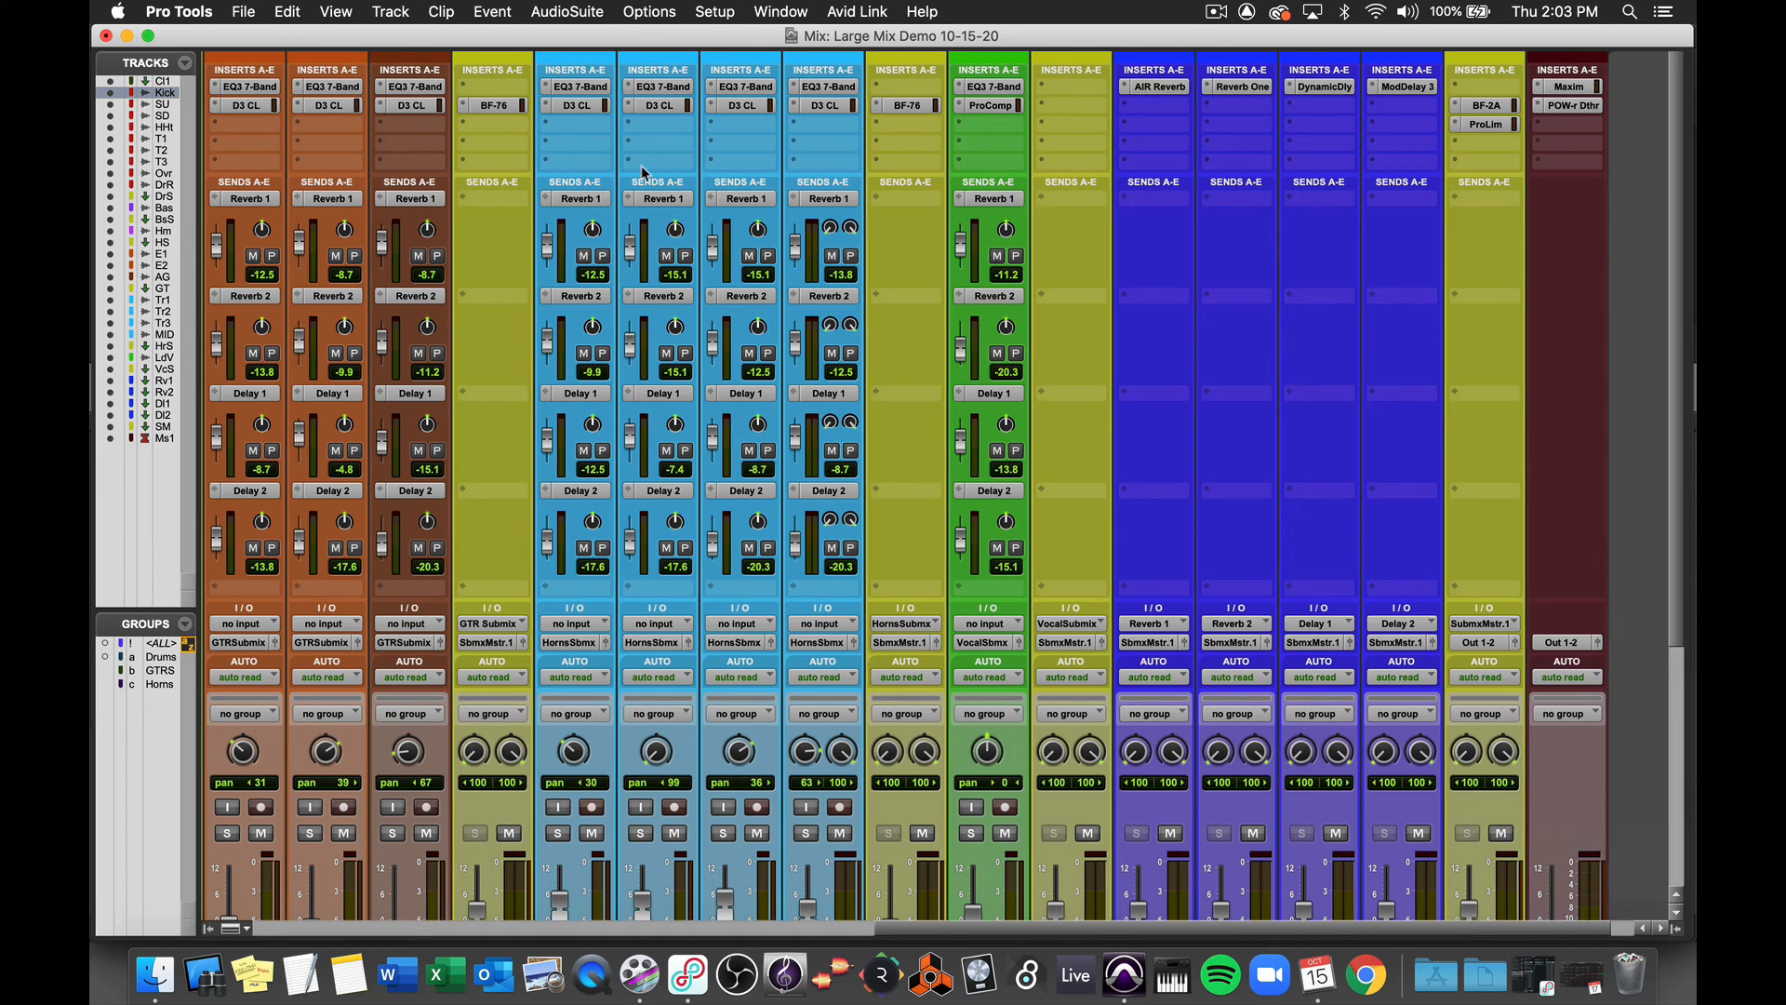
- Open the compressor, EQ and Dynamic Delay plug-ins on several channels to inspect their settings, then close the plug-in window
click(574, 107)
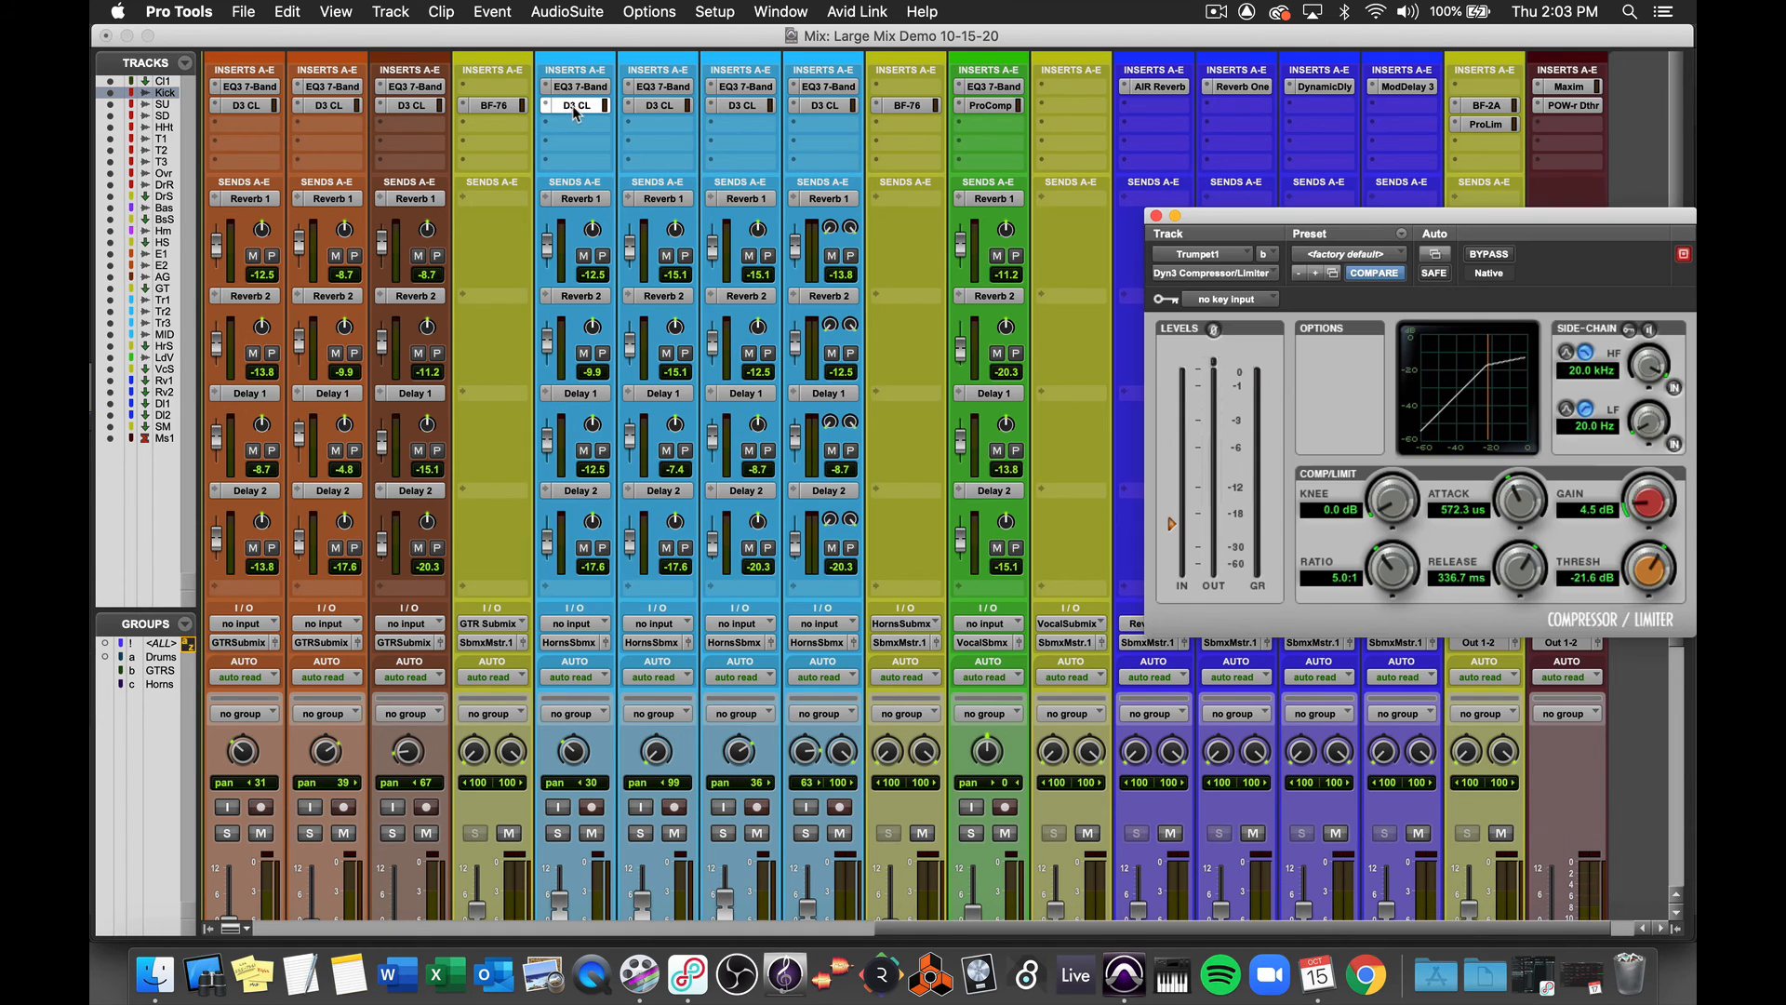
click(576, 90)
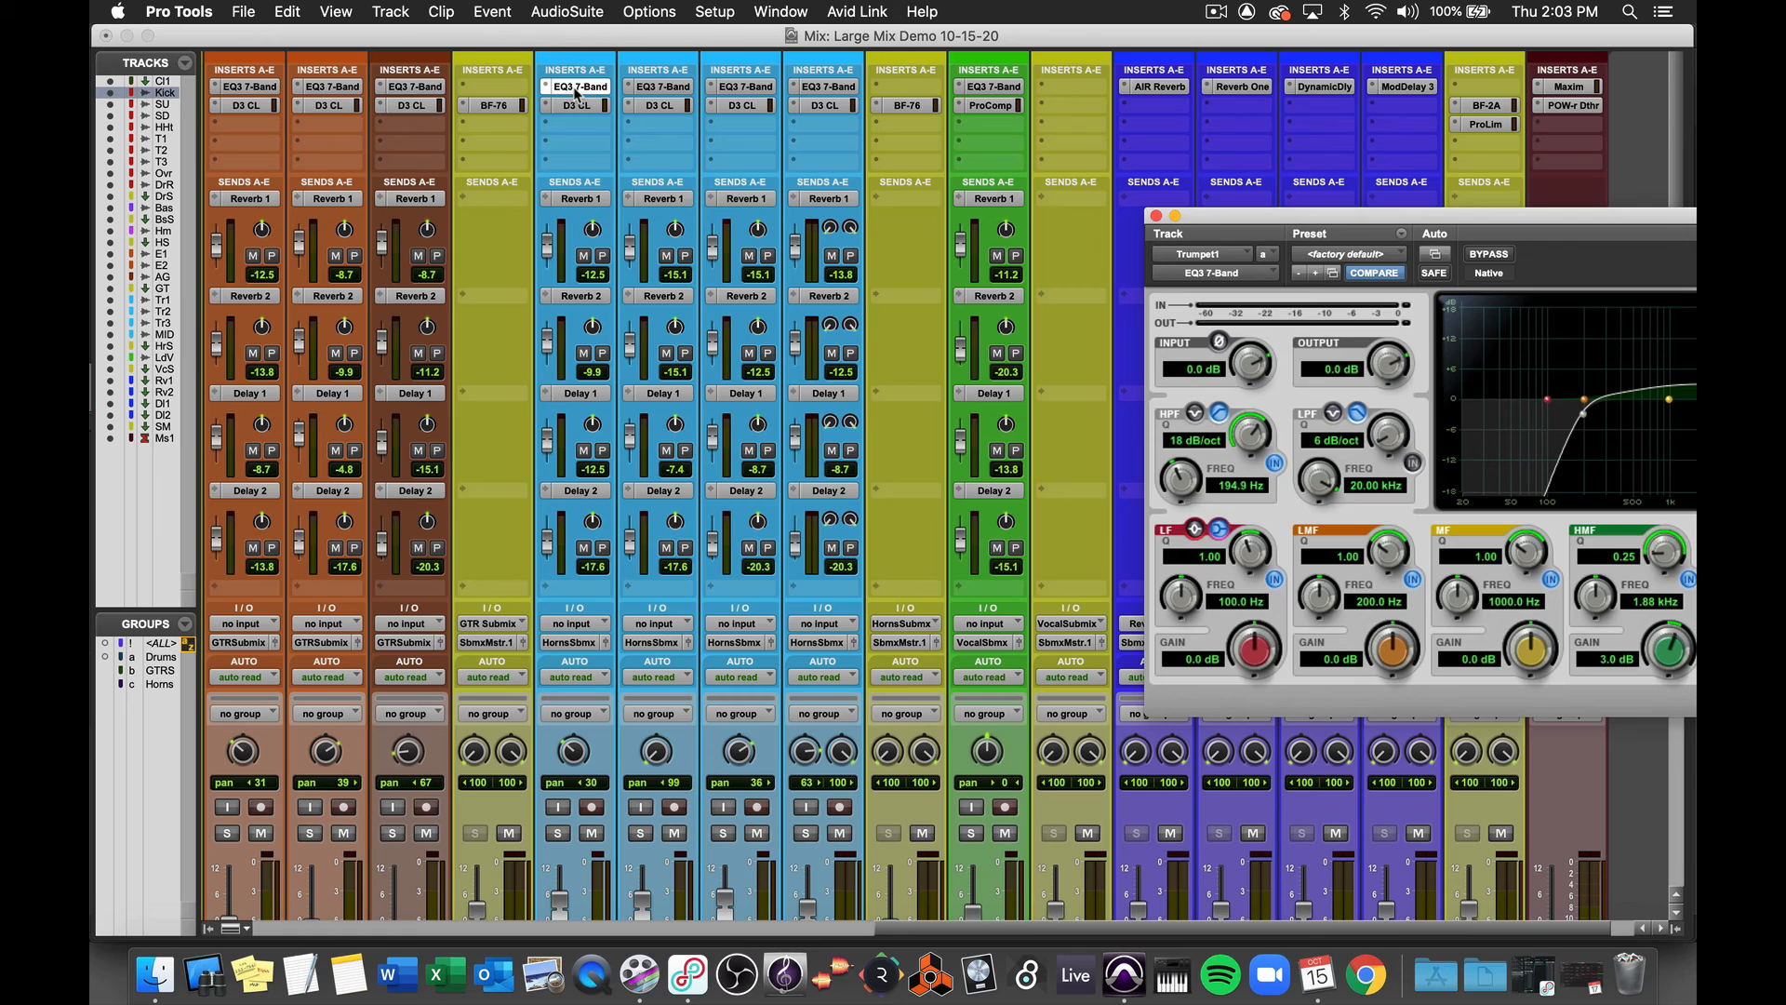
click(334, 107)
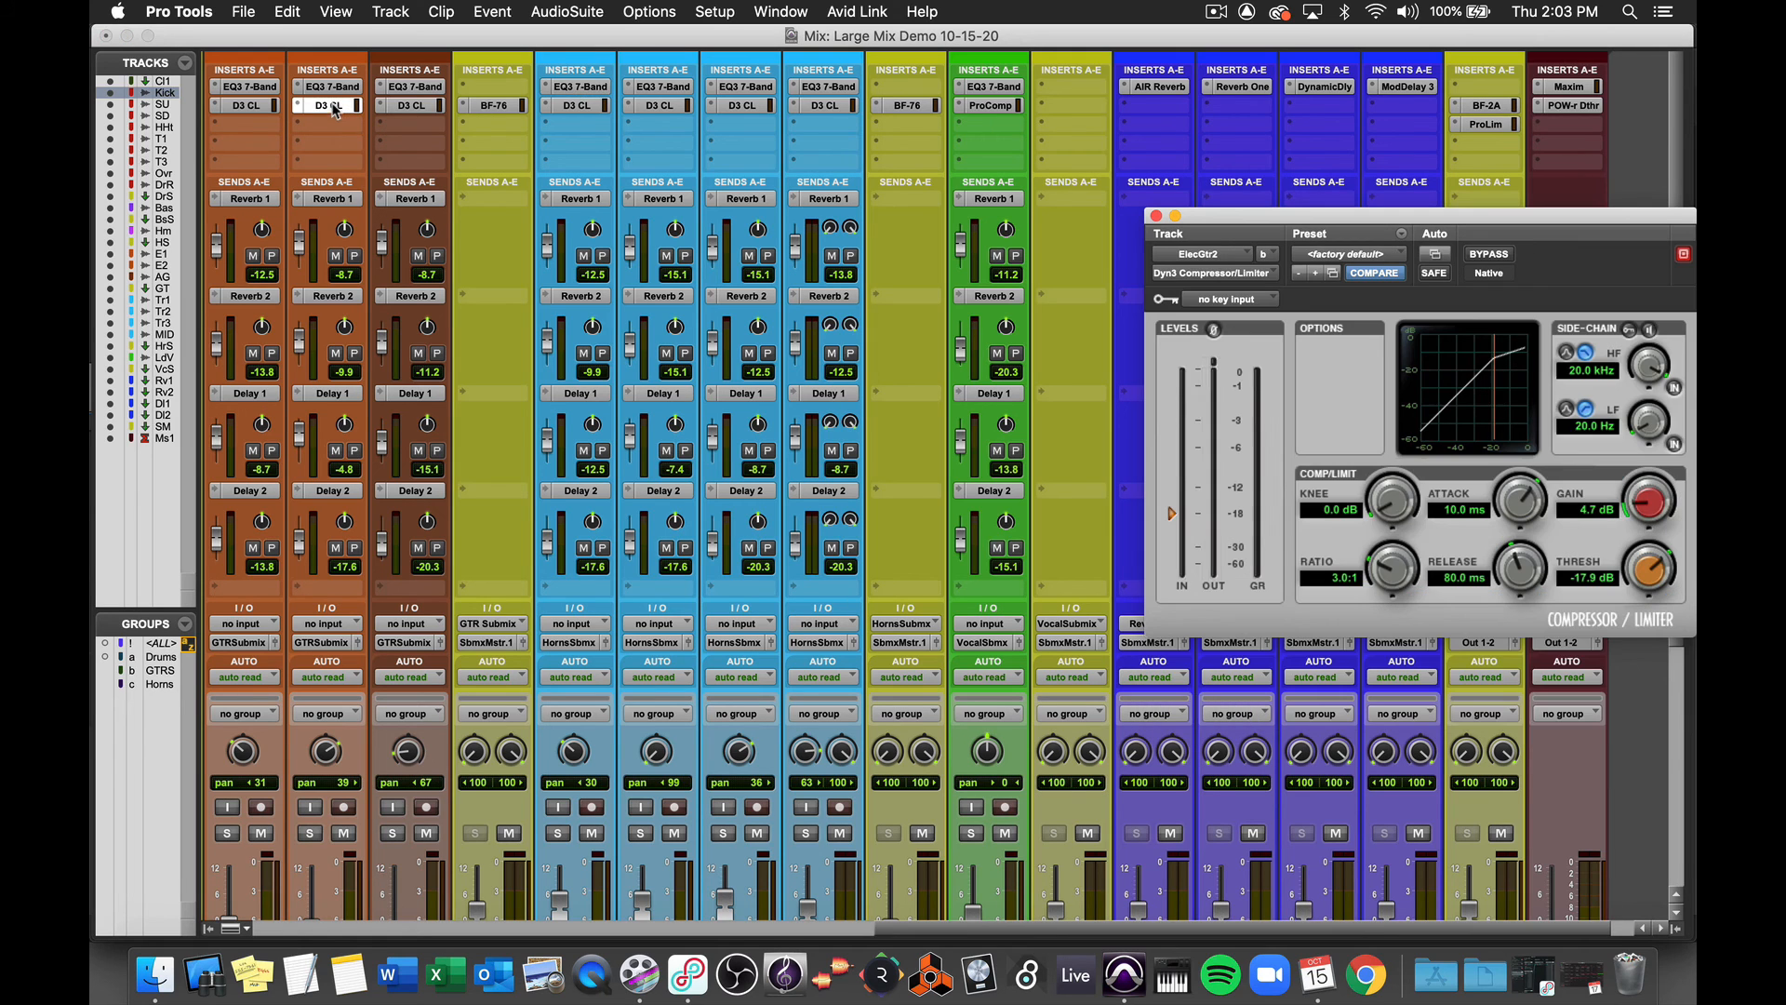
click(1328, 86)
drag(1346, 220, 1007, 198)
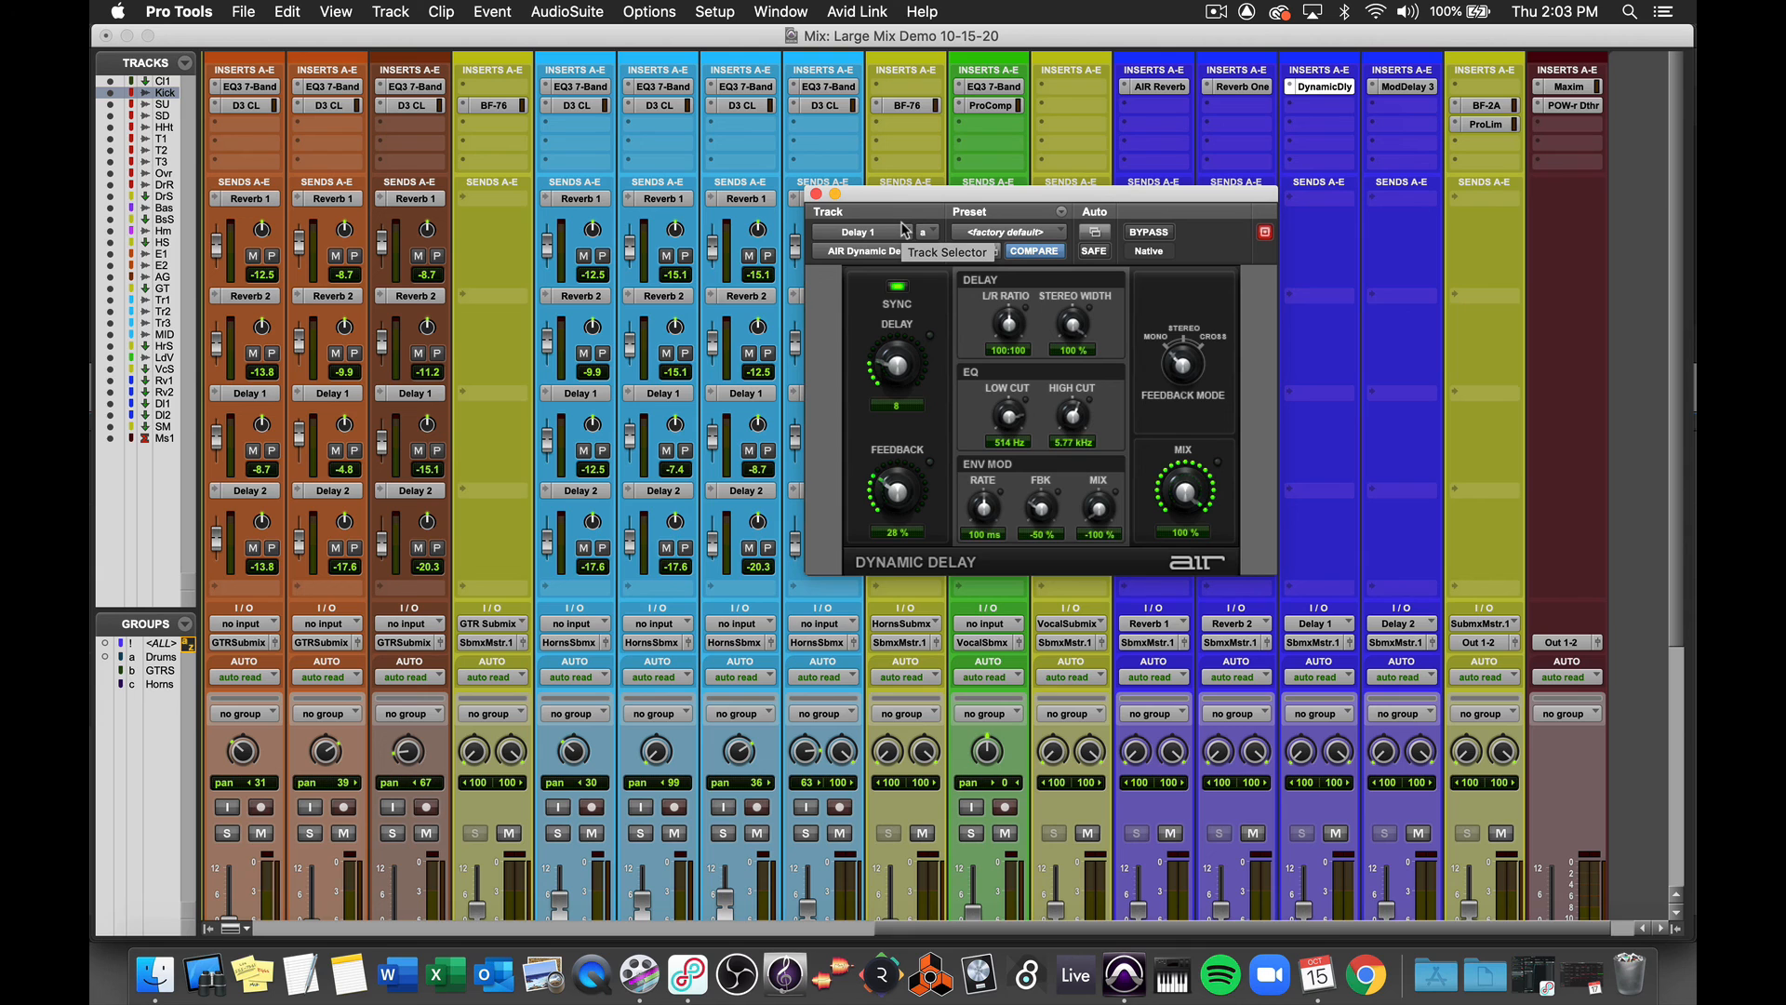
click(816, 196)
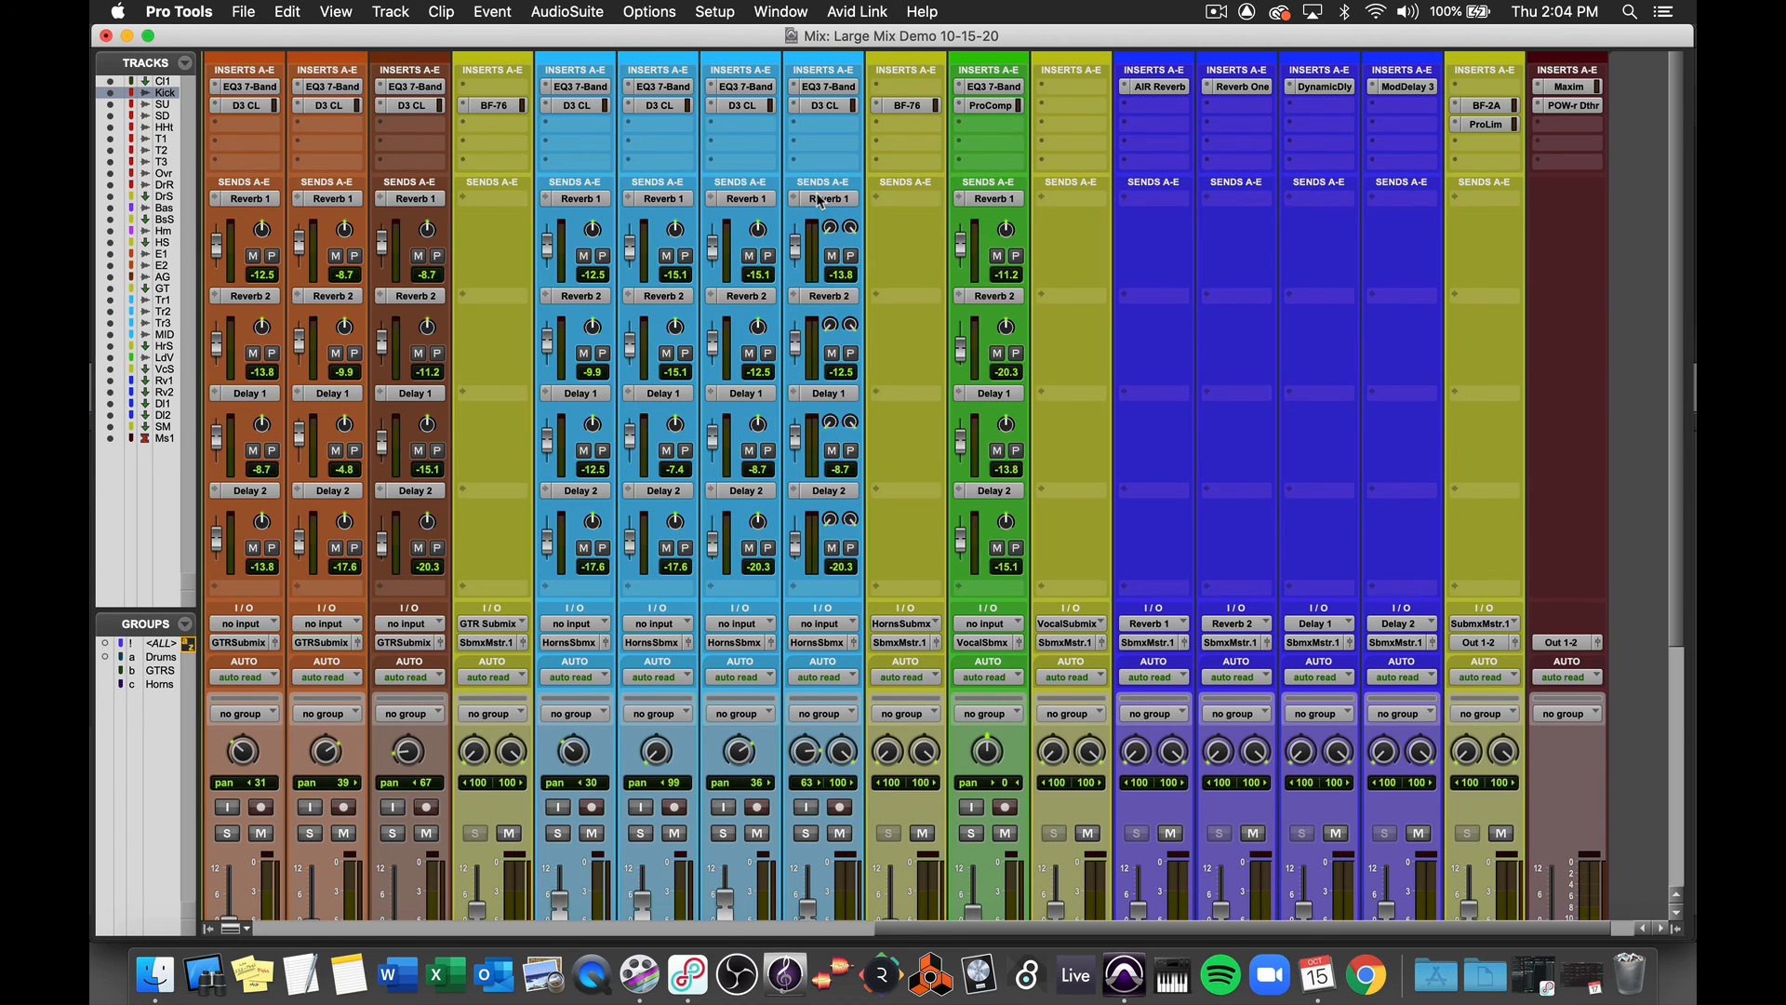